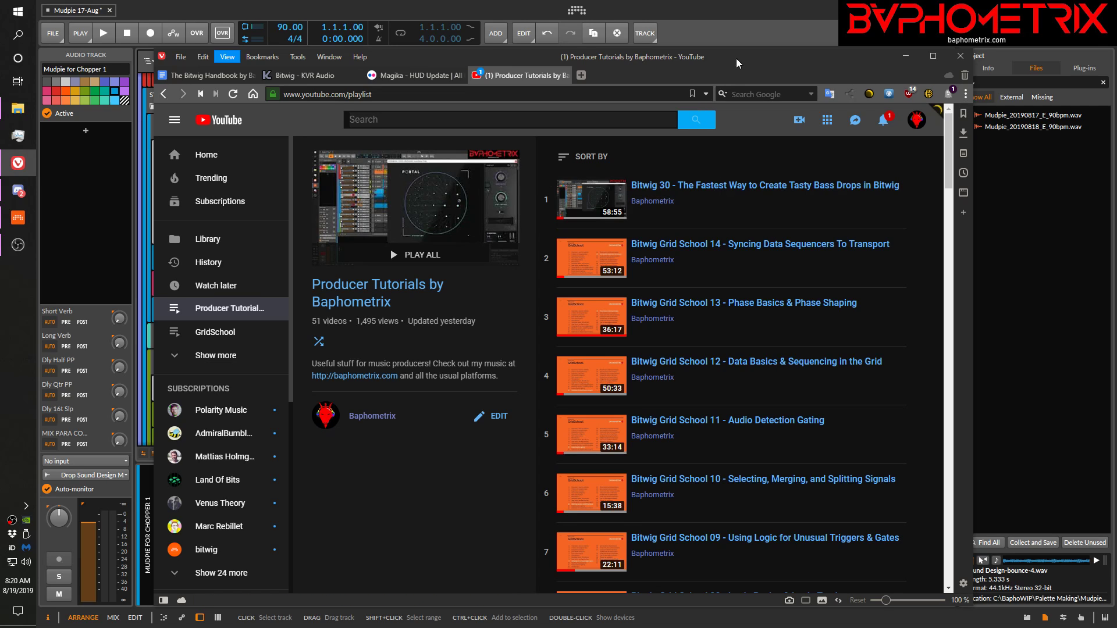
Switch to Bitwig Studio and make Phase Plant the active instrument in the Sound Design track's Instrument Selector
left_click(748, 15)
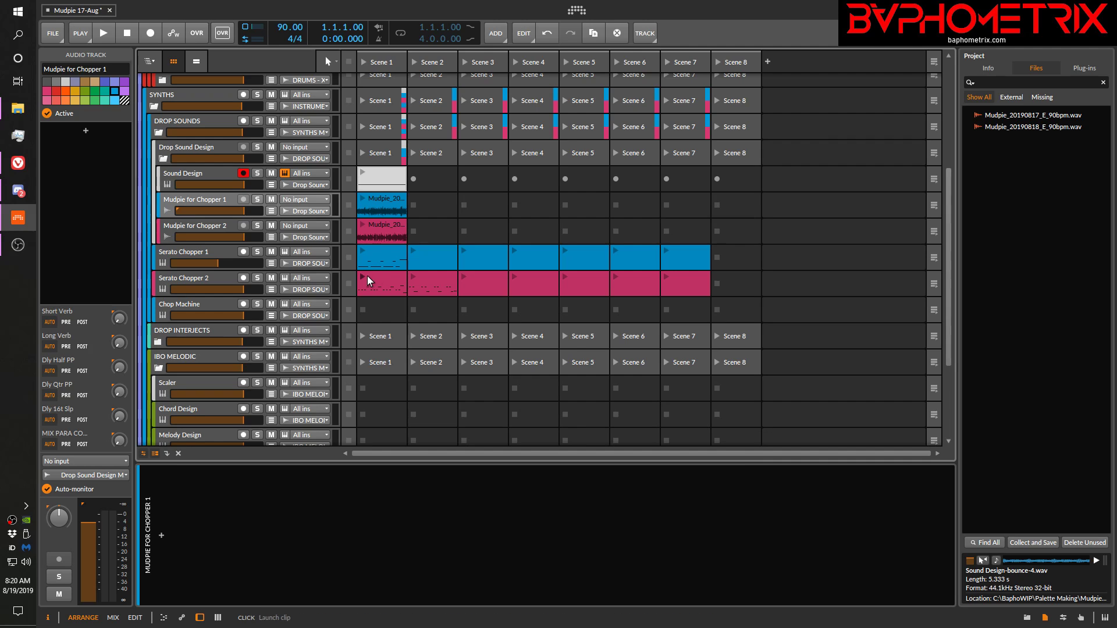
scroll(396, 267, "up", 5)
scroll(395, 267, "down", 5)
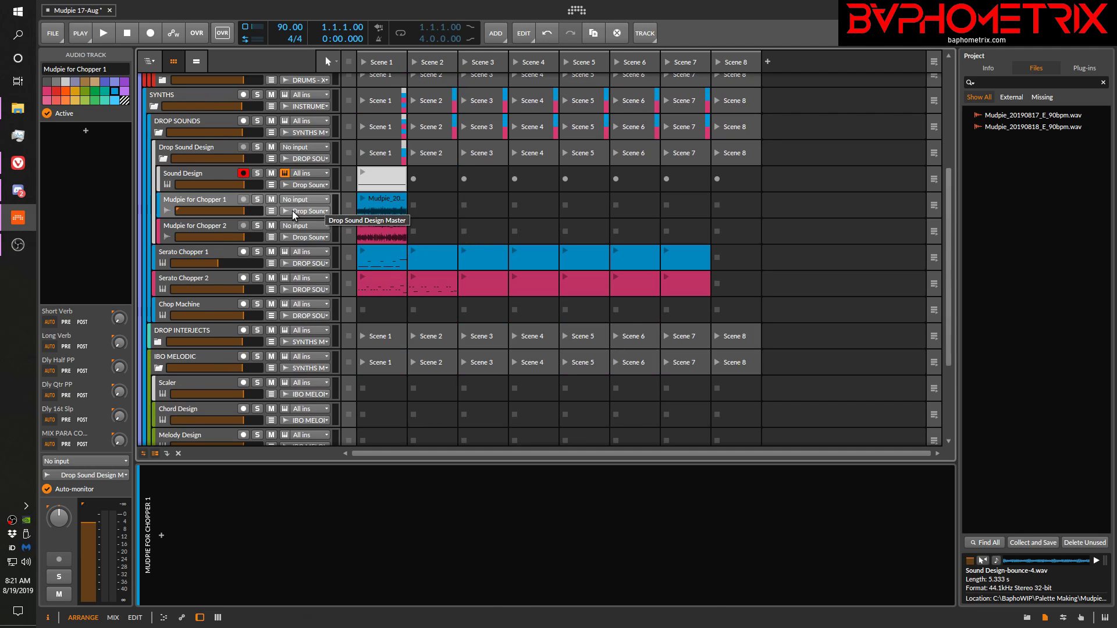
left_click(221, 176)
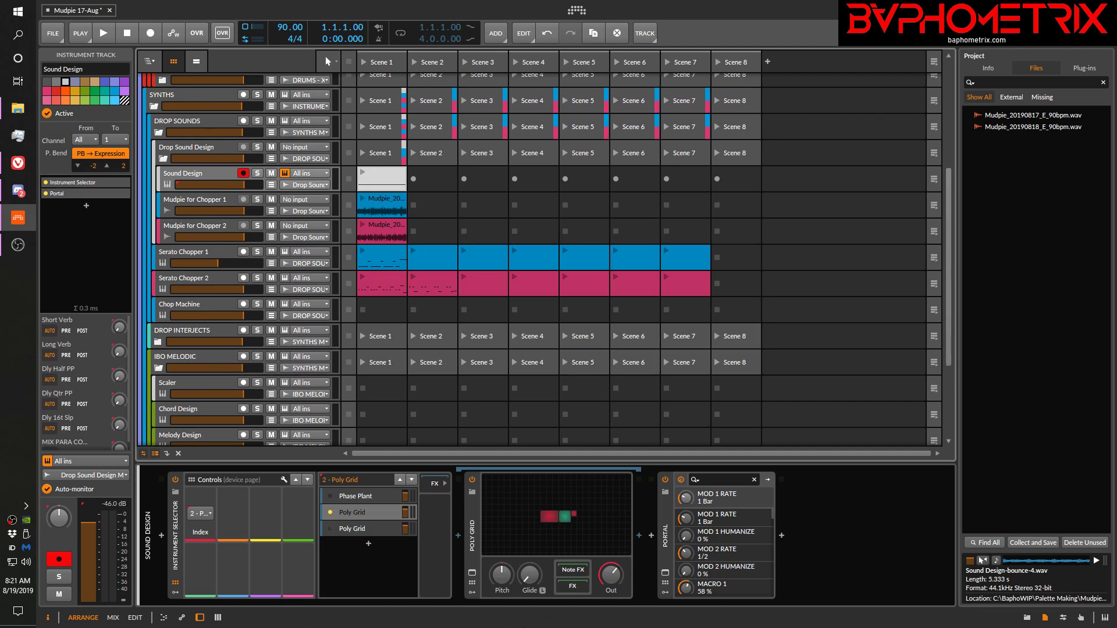
left_click(338, 497)
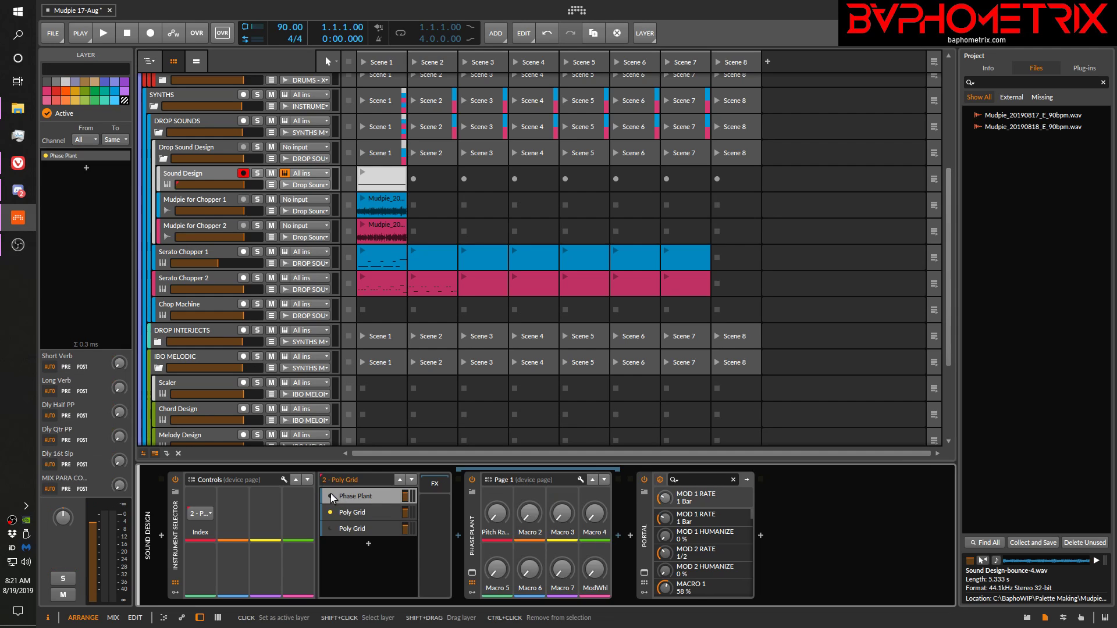
left_click(330, 495)
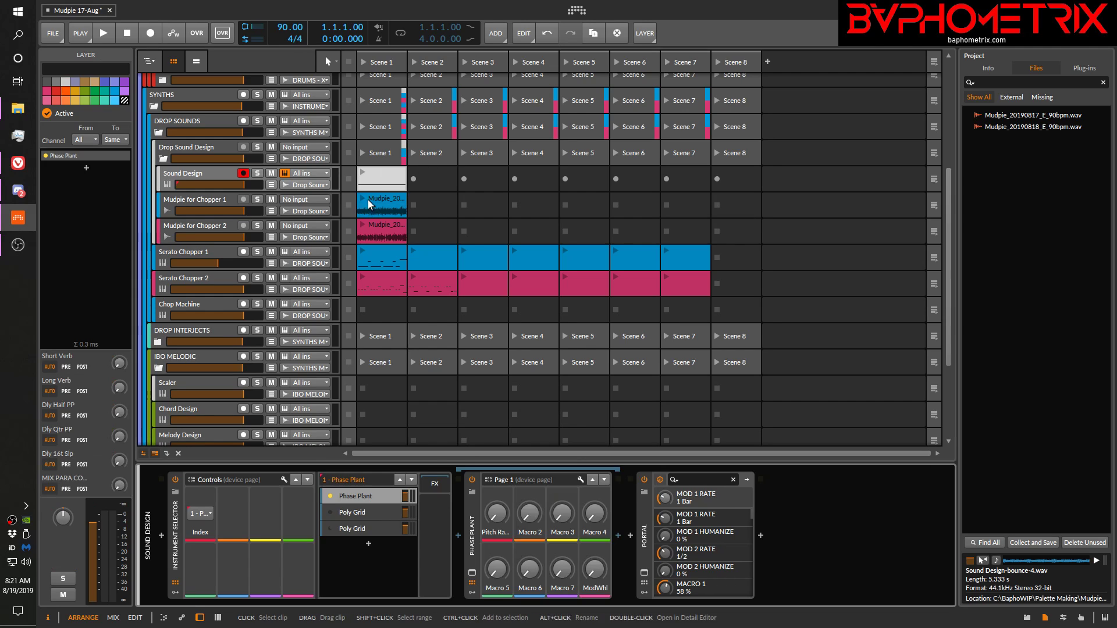
Launch the Mudpie for Chopper 2 clip and open the Serato Sample plugin window from the Serato Chopper 2 track
left_click(361, 224)
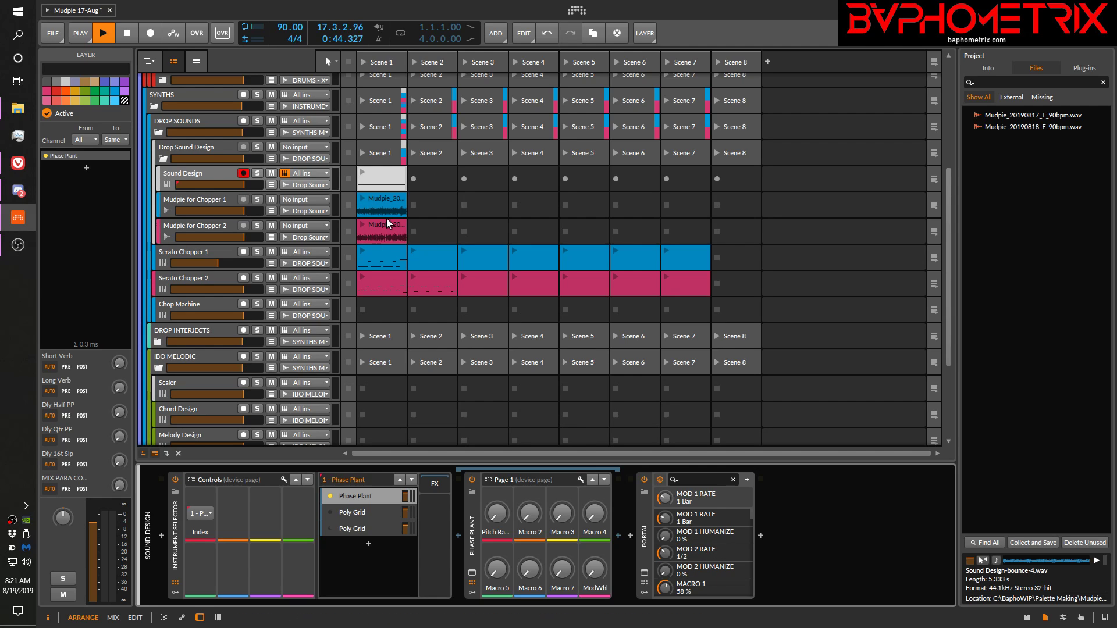
left_click(216, 251)
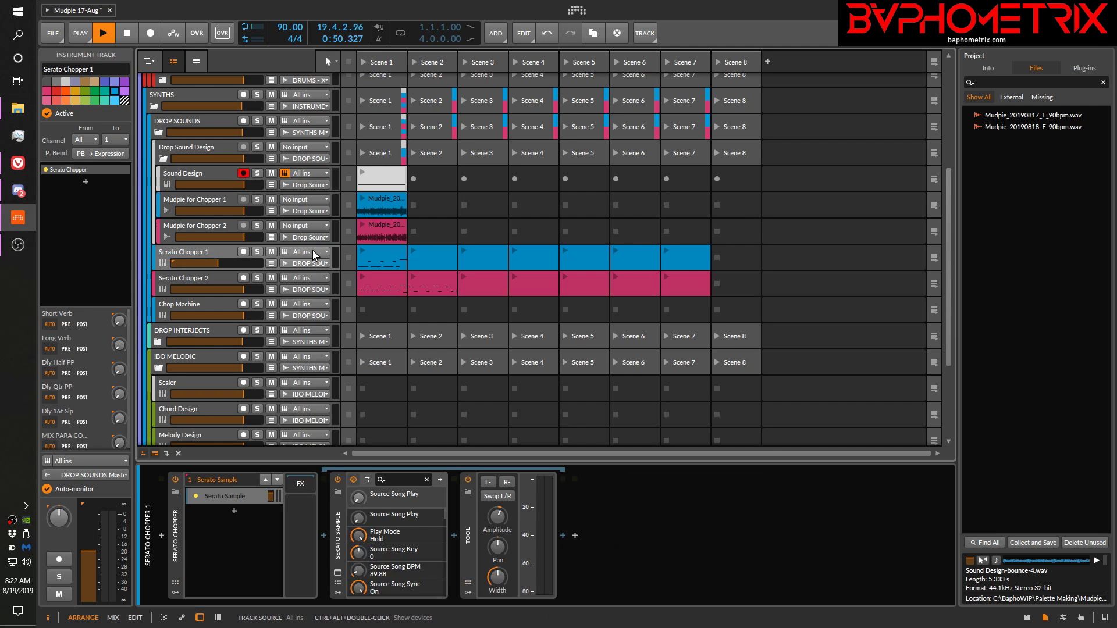
left_click(216, 278)
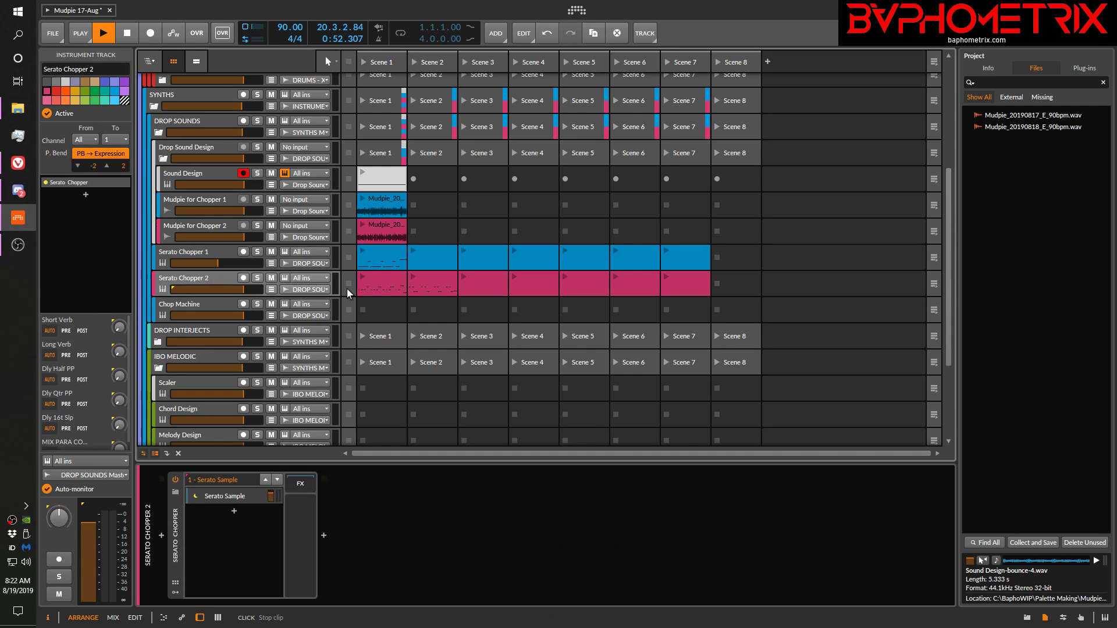
left_click(221, 498)
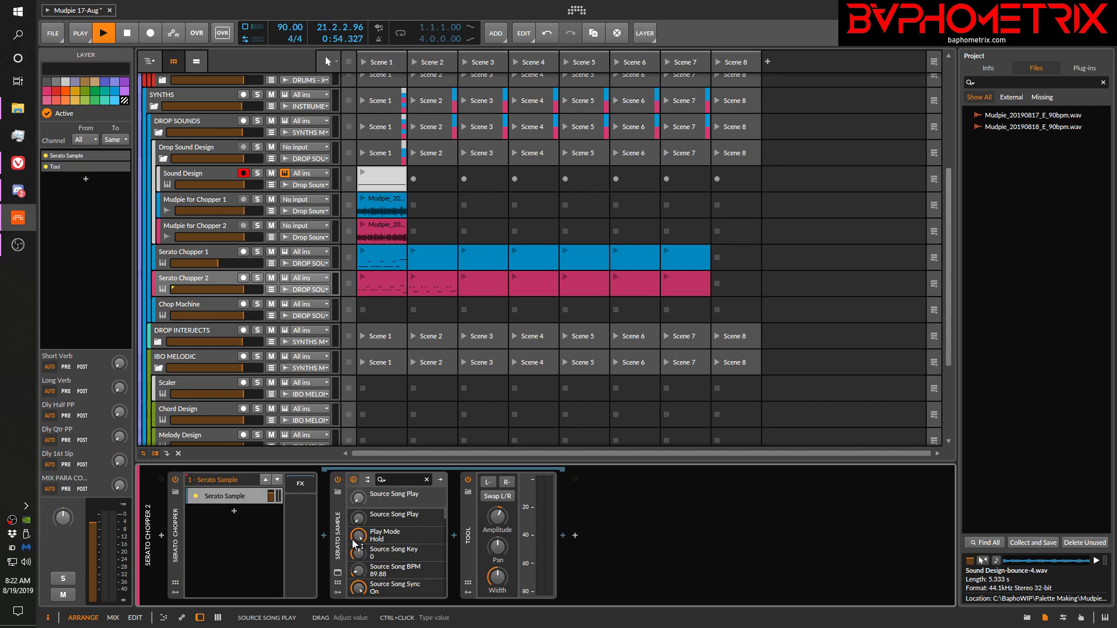
left_click(337, 572)
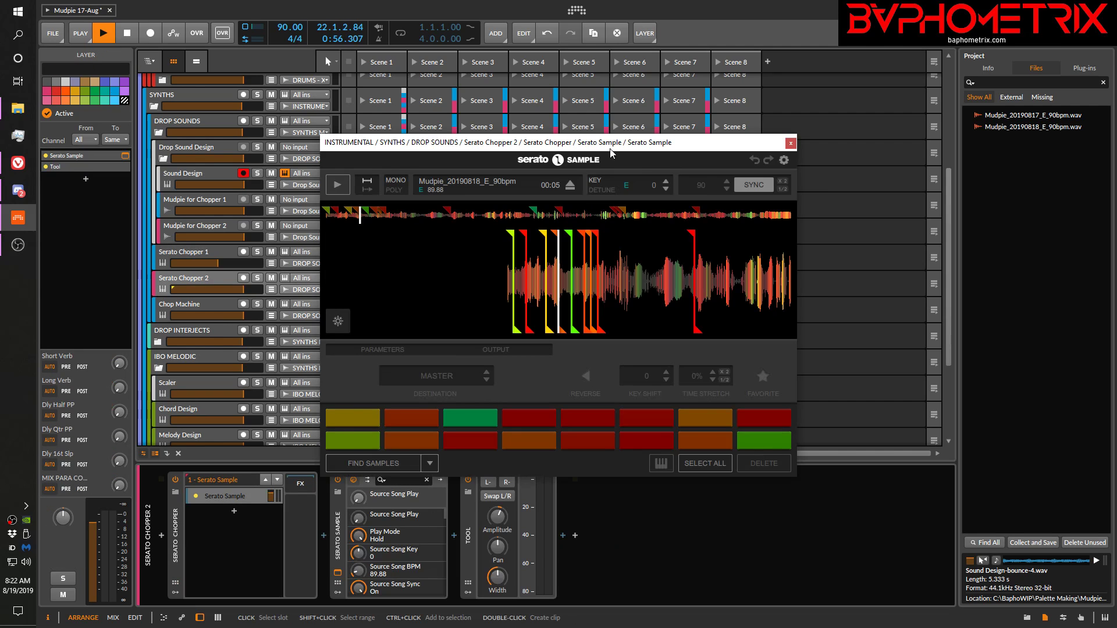
left_click_drag(613, 148, 871, 131)
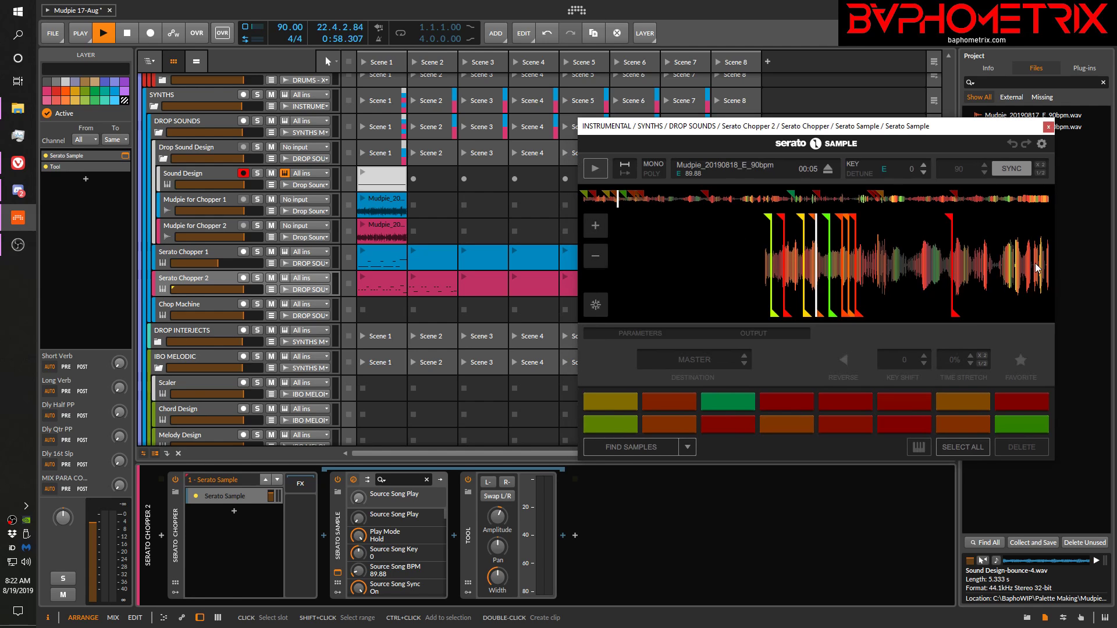
Record-arm the Serato Chopper 2 track and disarm the Sound Design track
scroll(782, 260, "up", 4)
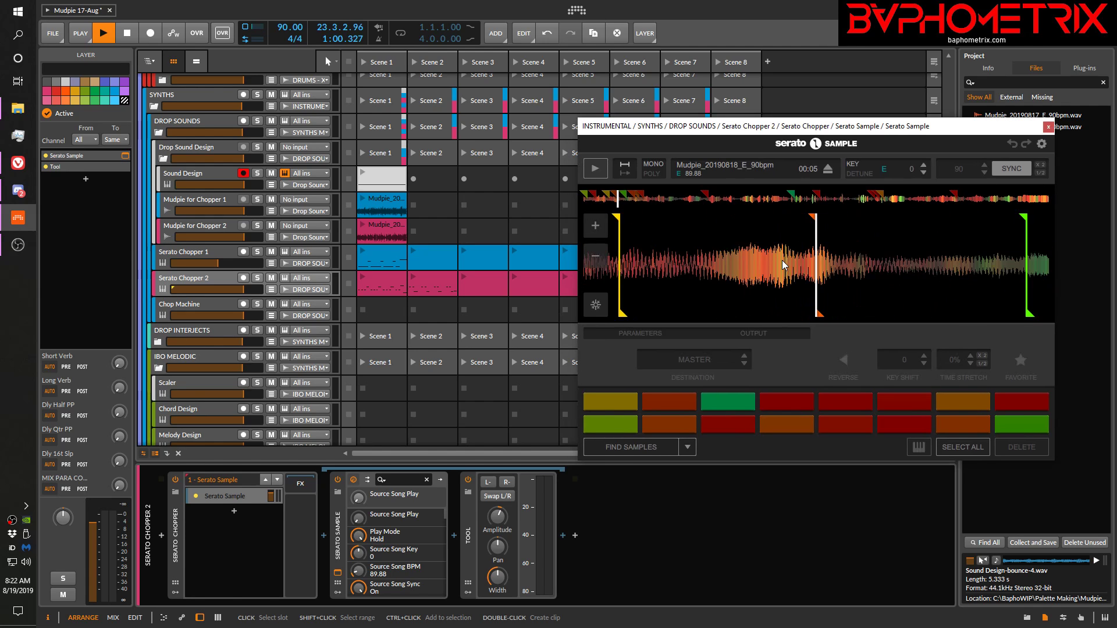
scroll(782, 260, "down", 2)
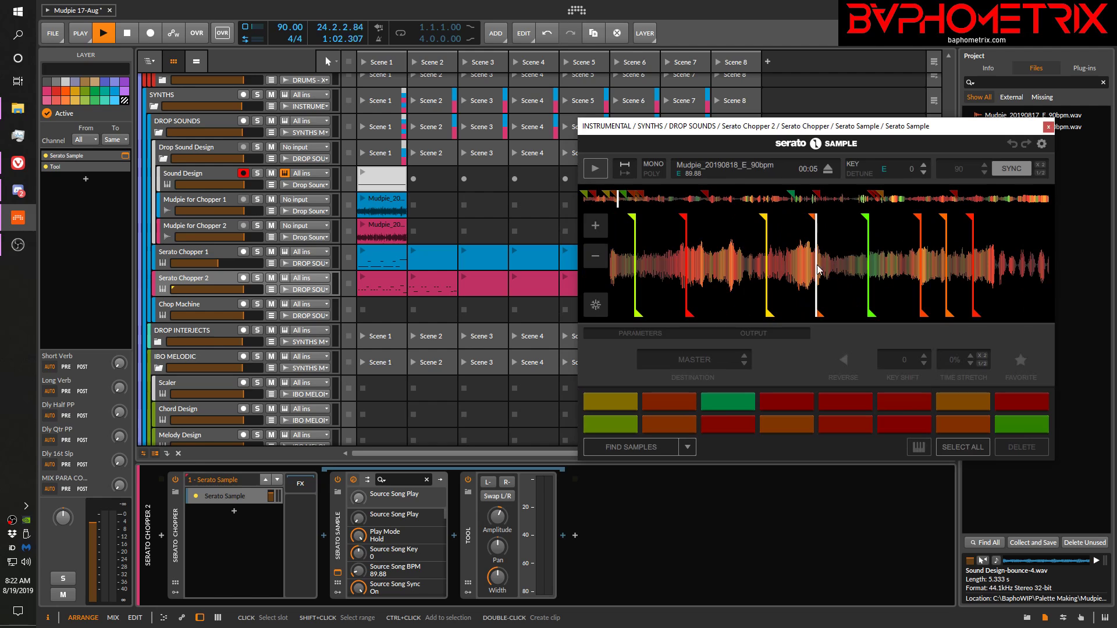
left_click(607, 427)
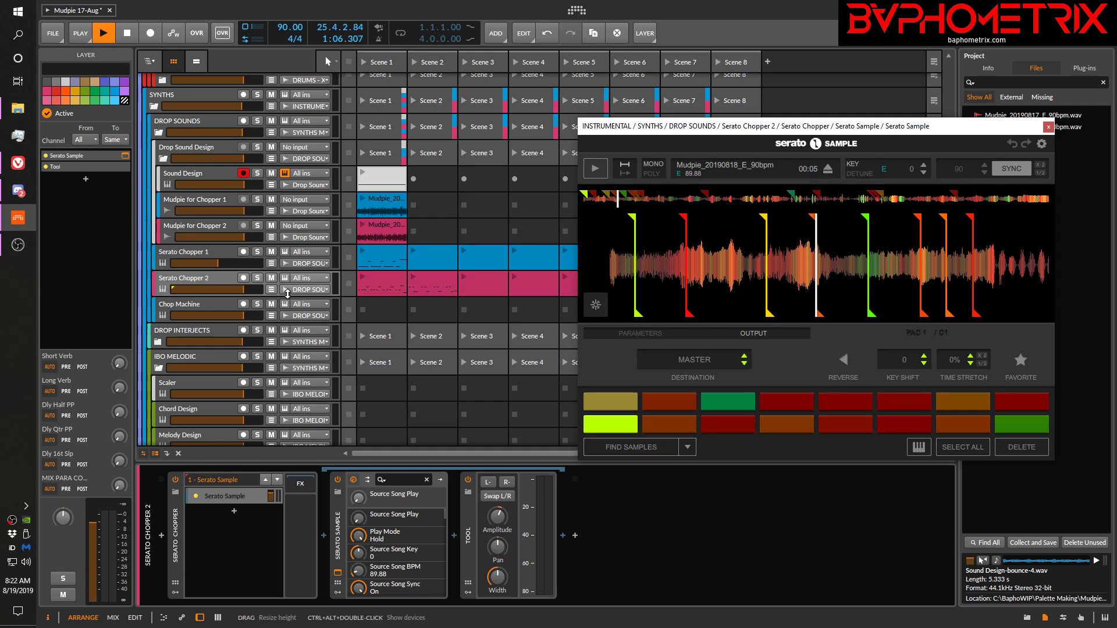
left_click(243, 278)
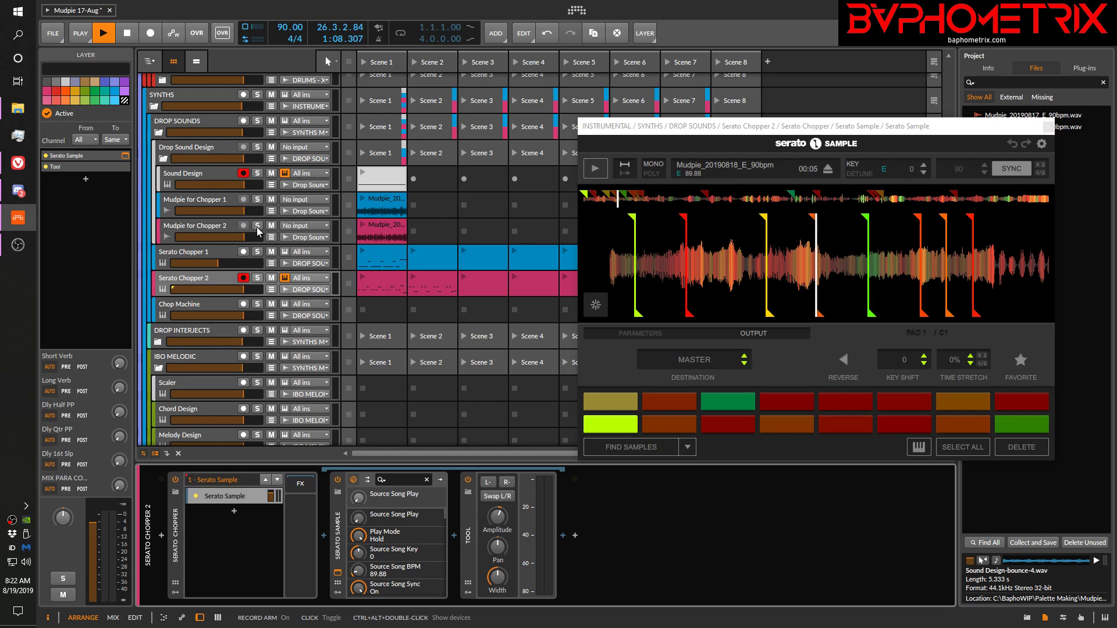
left_click(243, 174)
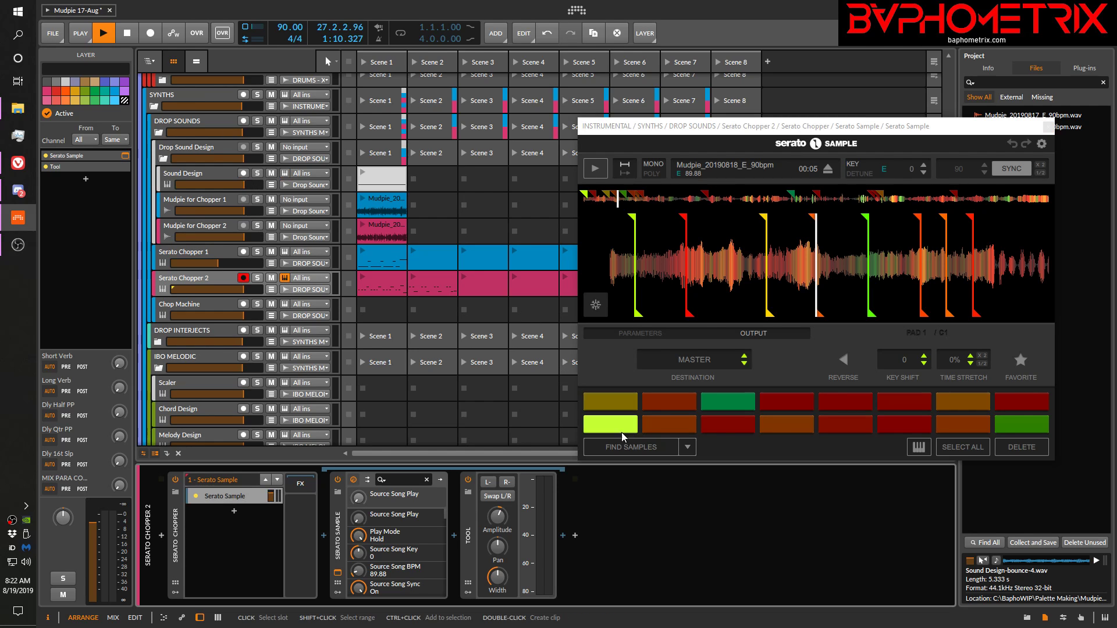
Audition pads 1 and 2 in Serato Sample on the Serato Chopper 2 track
left_click(621, 431)
left_click(650, 427)
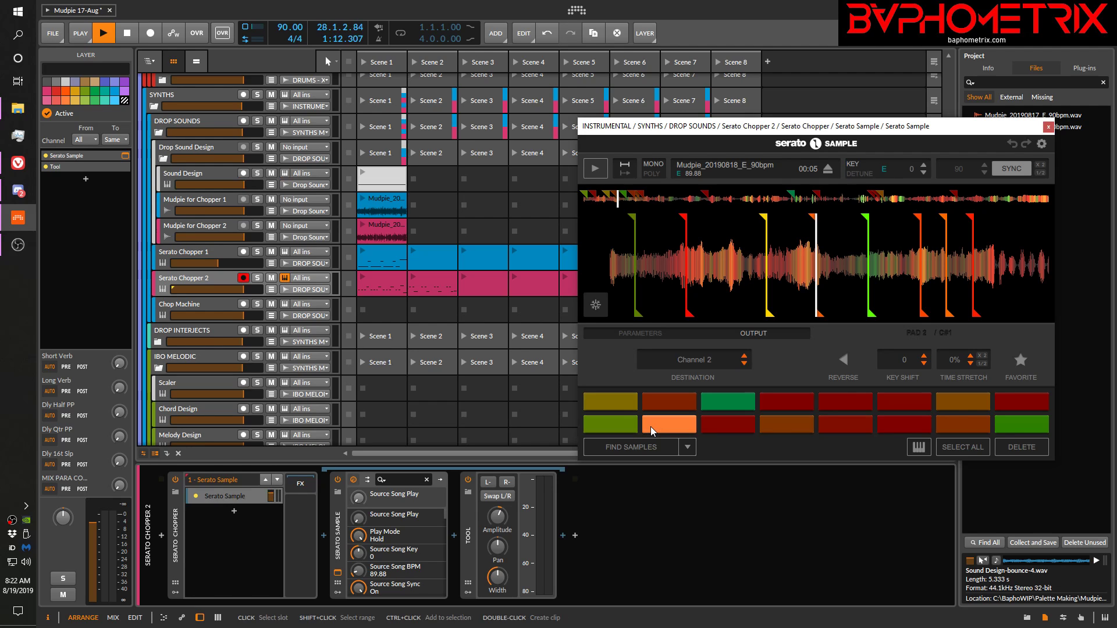
left_click(216, 278)
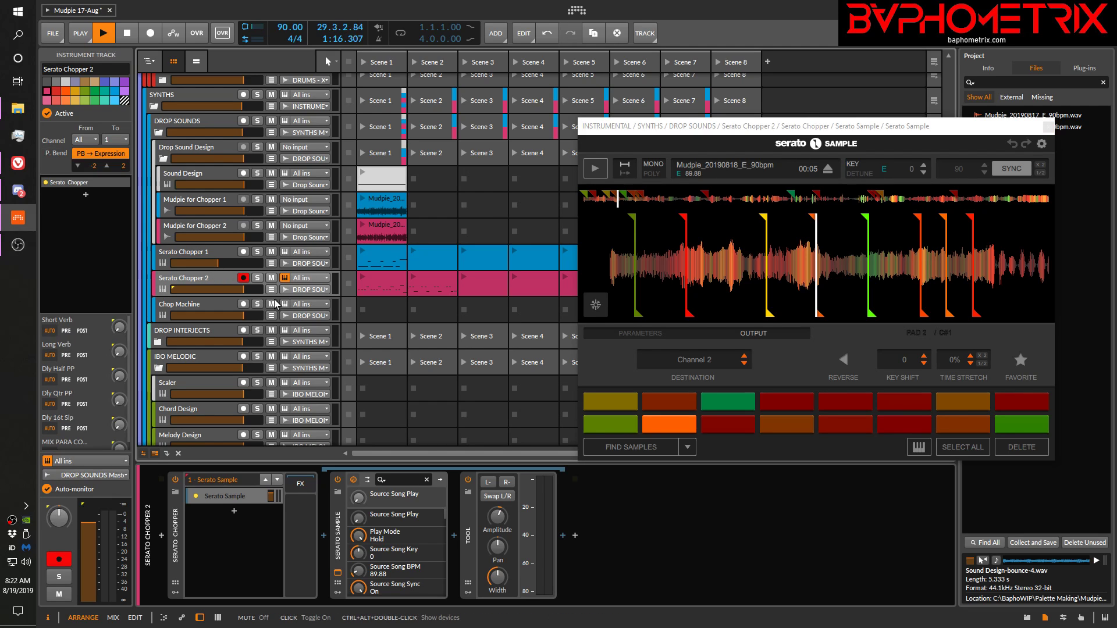
left_click(621, 426)
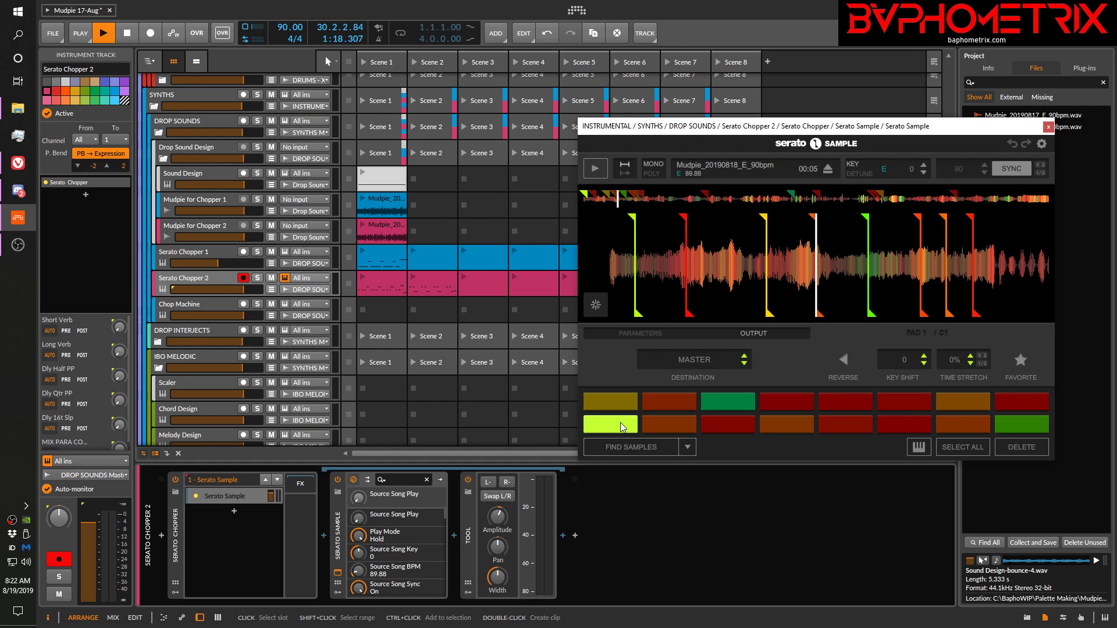
left_click(206, 280)
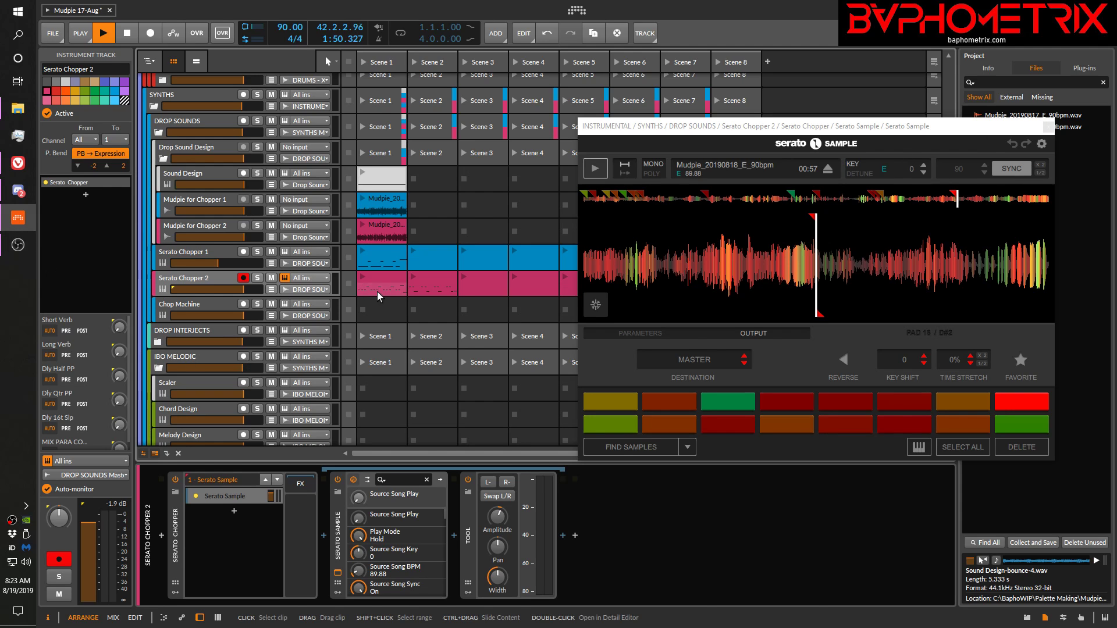
Launch the Scene 1 clips on the XO drum track and the SubLab track
scroll(378, 285, "up", 6)
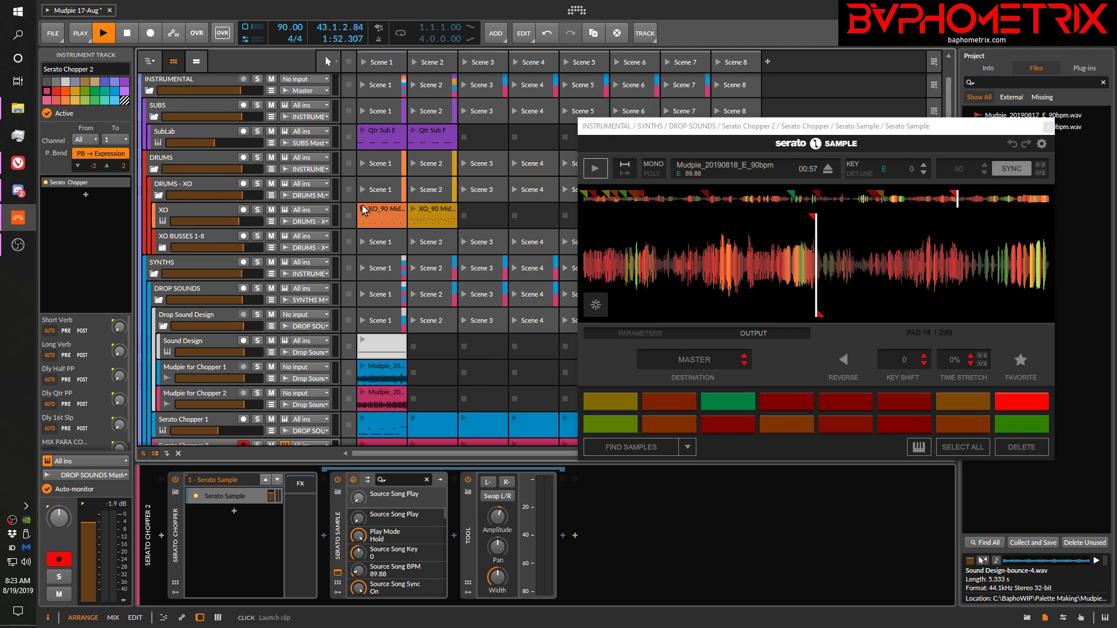
left_click(362, 209)
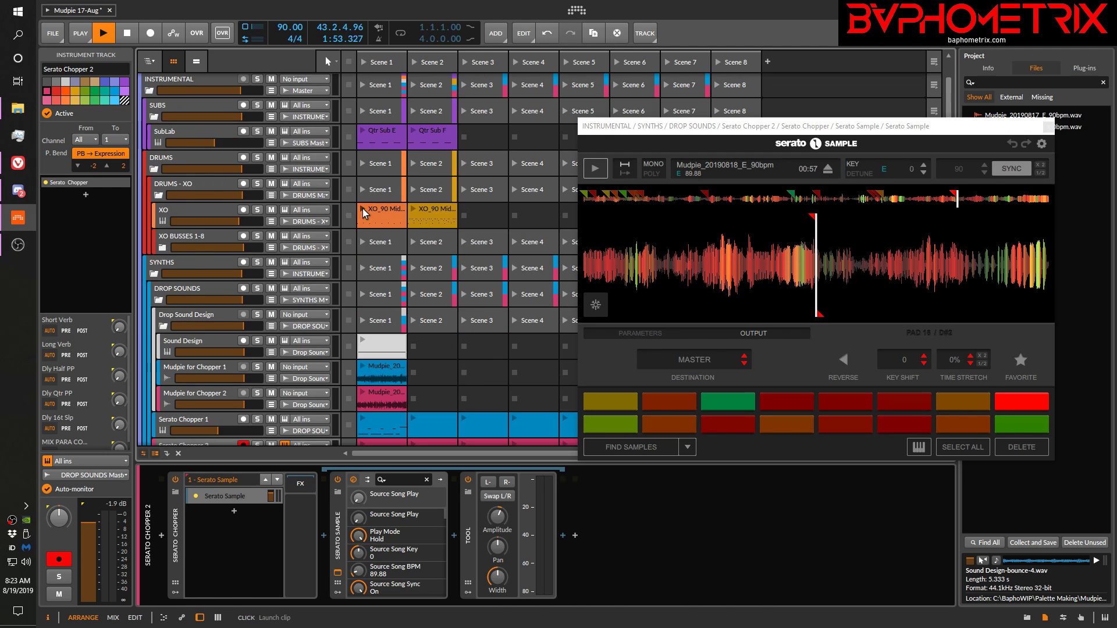
left_click(361, 129)
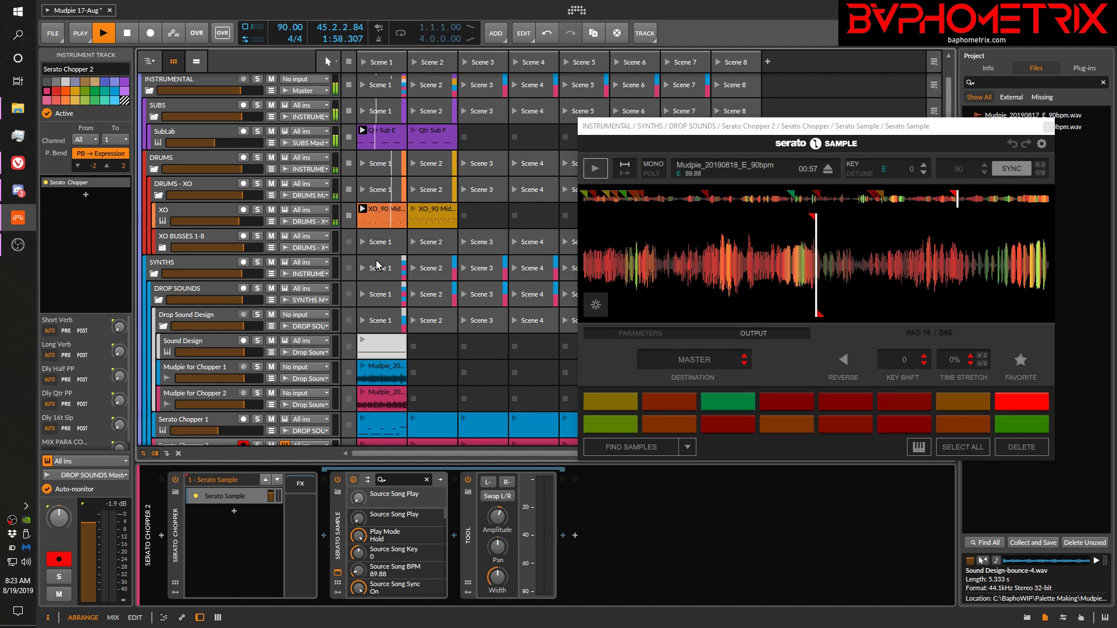
Play the Scene 1 and Scene 2 clips of Serato Chopper 2 in turn, and stop the track's clip playback
scroll(397, 276, "down", 10)
scroll(397, 274, "up", 4)
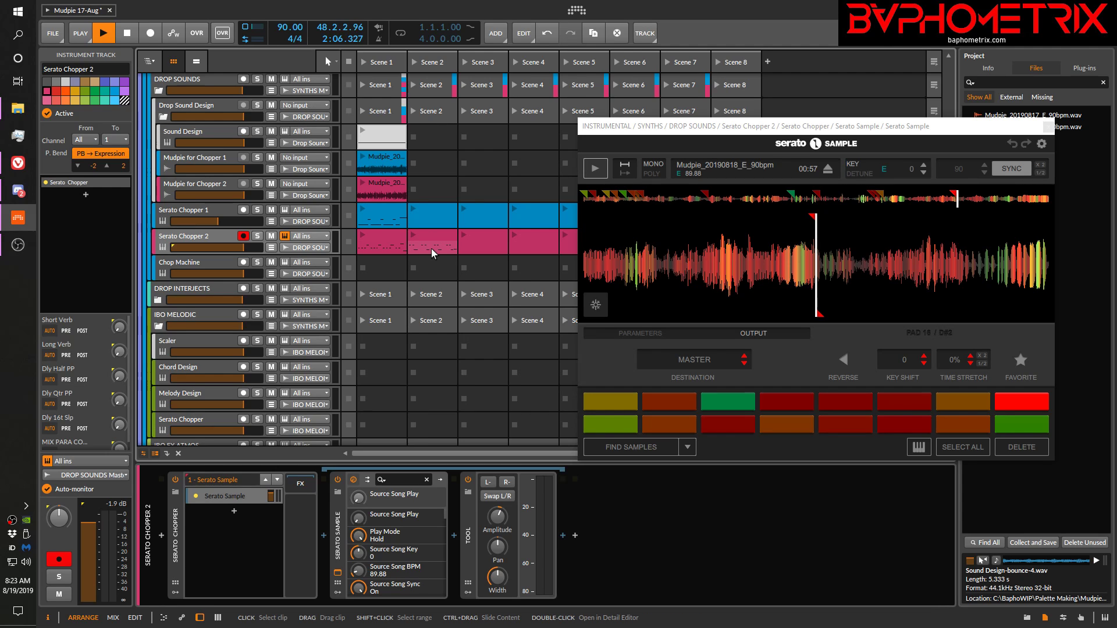
left_click(362, 235)
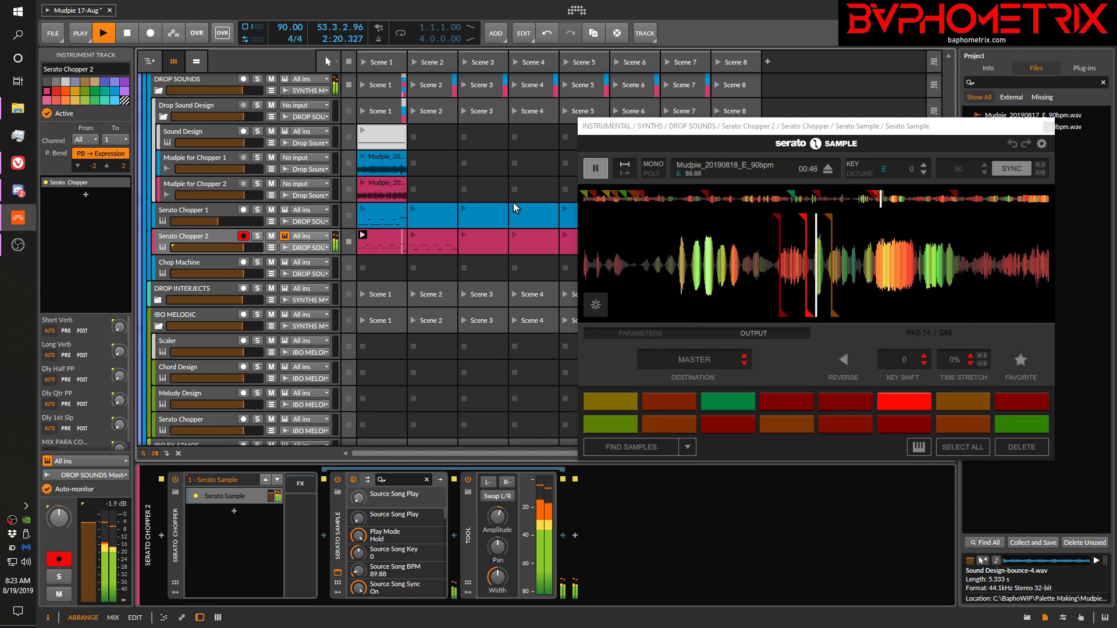
left_click(416, 235)
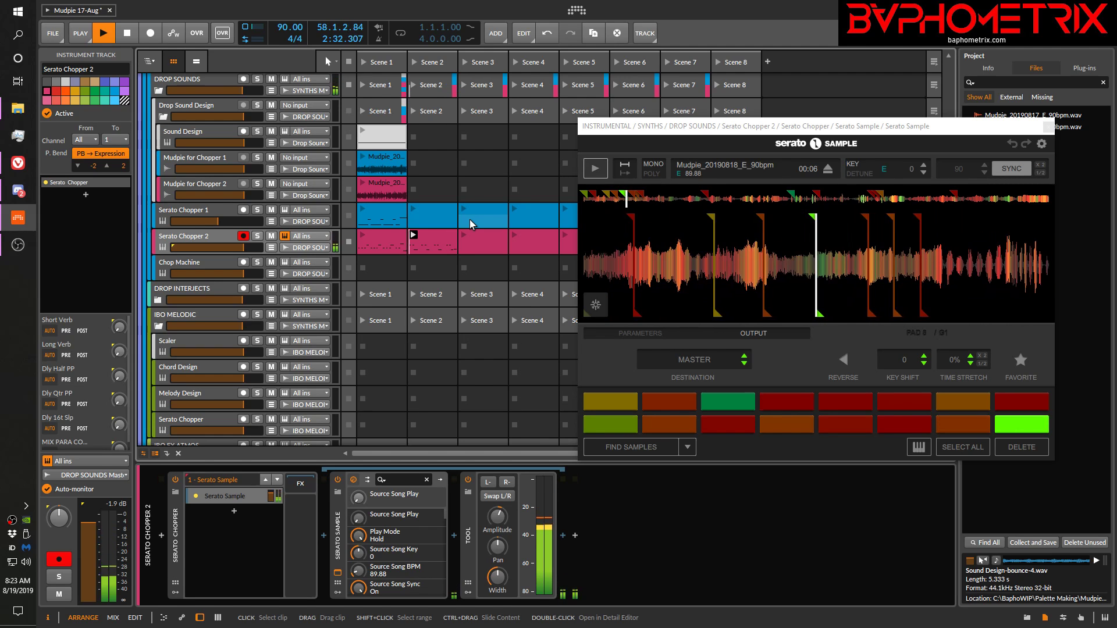
left_click(348, 243)
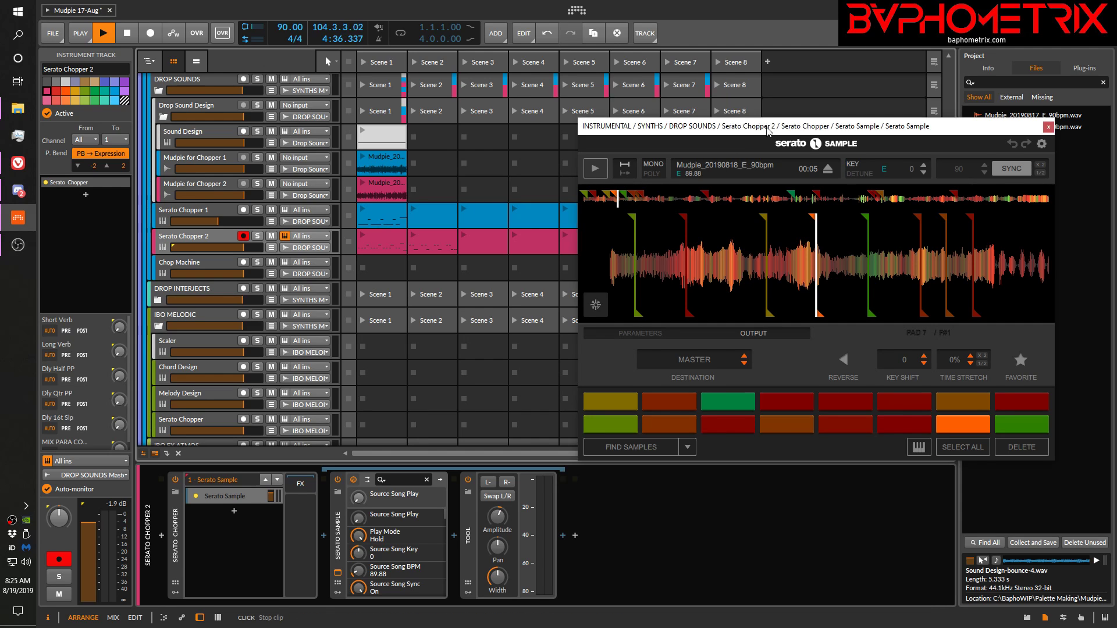
Close the Serato Sample window and show the Chop Machine track's sampler pads
left_click_drag(766, 135, 710, 116)
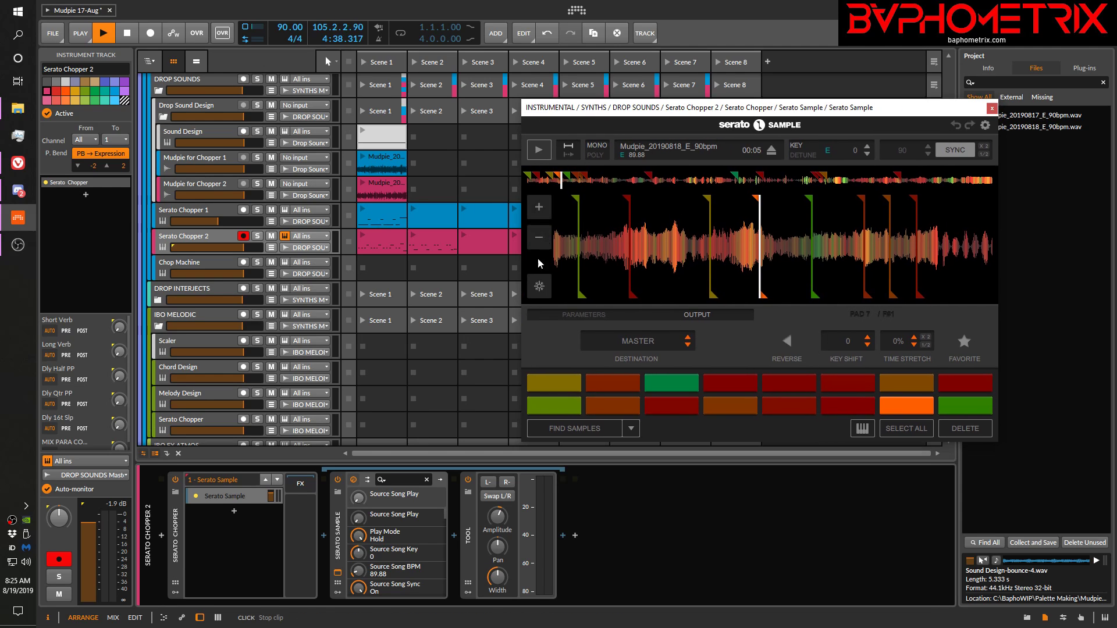
mouse_move(1068, 131)
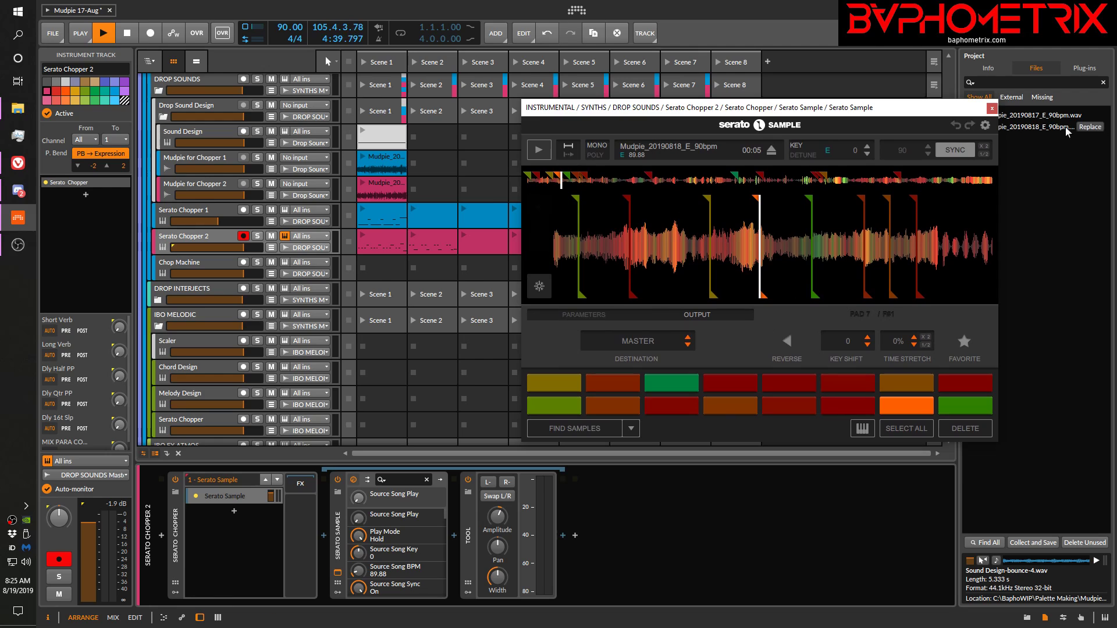
left_click(991, 109)
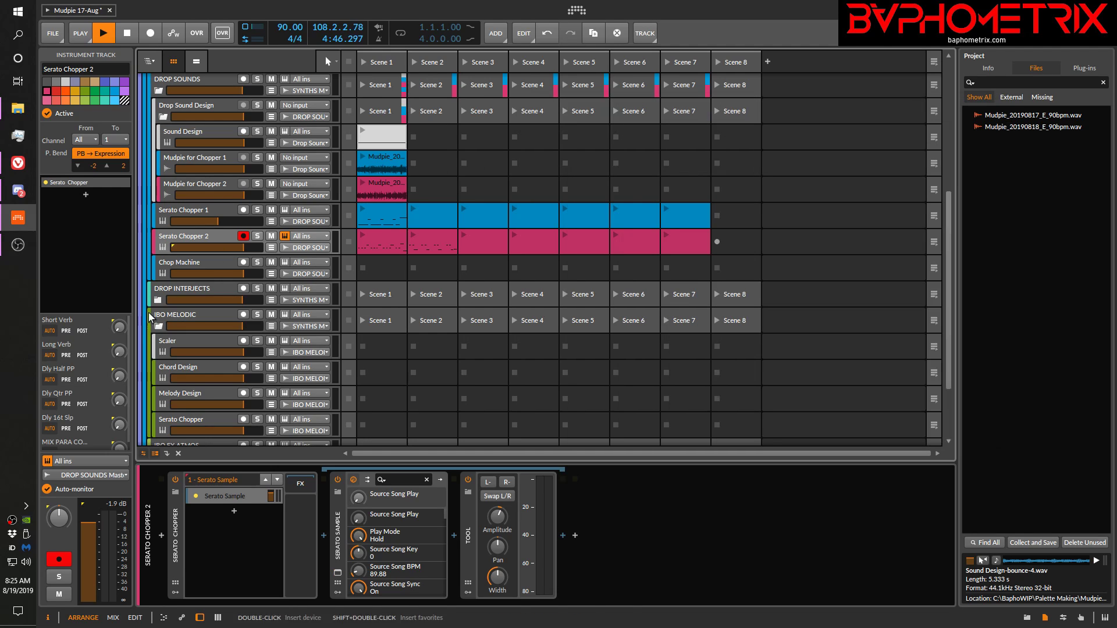
left_click(208, 267)
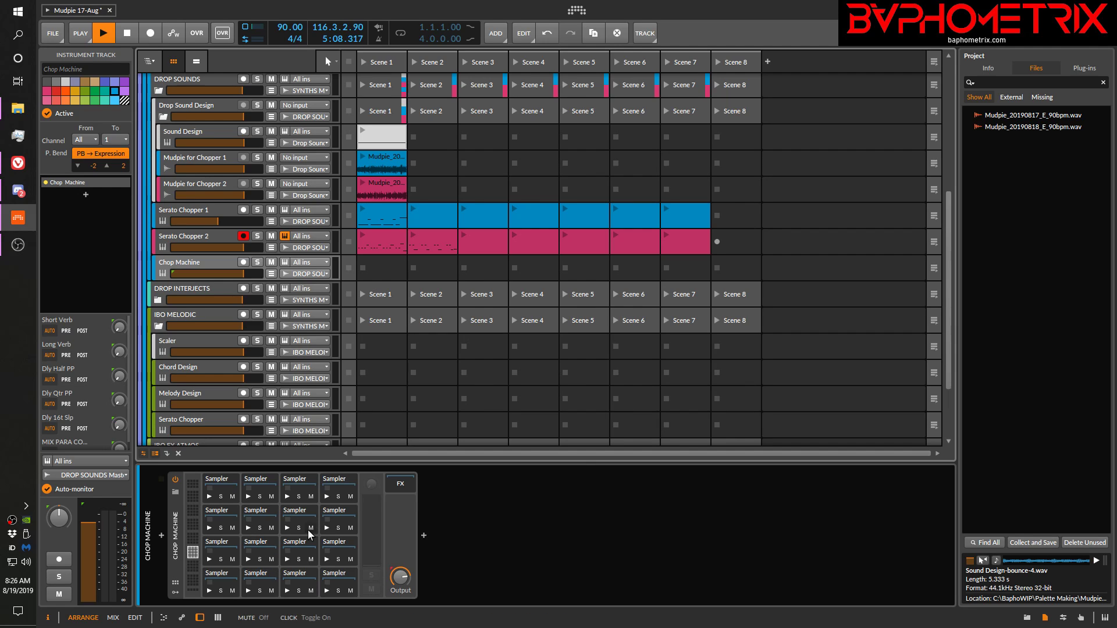
Open the Mudpie_20190817_E_90bpm clip on Mudpie for Chopper 1 in the detail editor and review its audio event's available commands
left_click(378, 162)
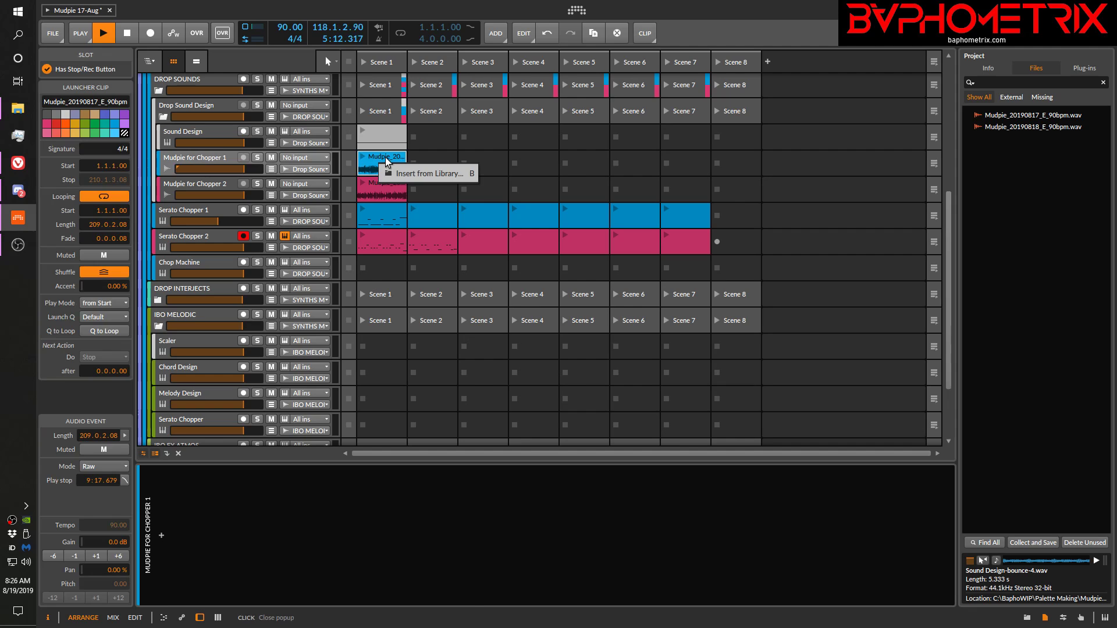
double_click(385, 157)
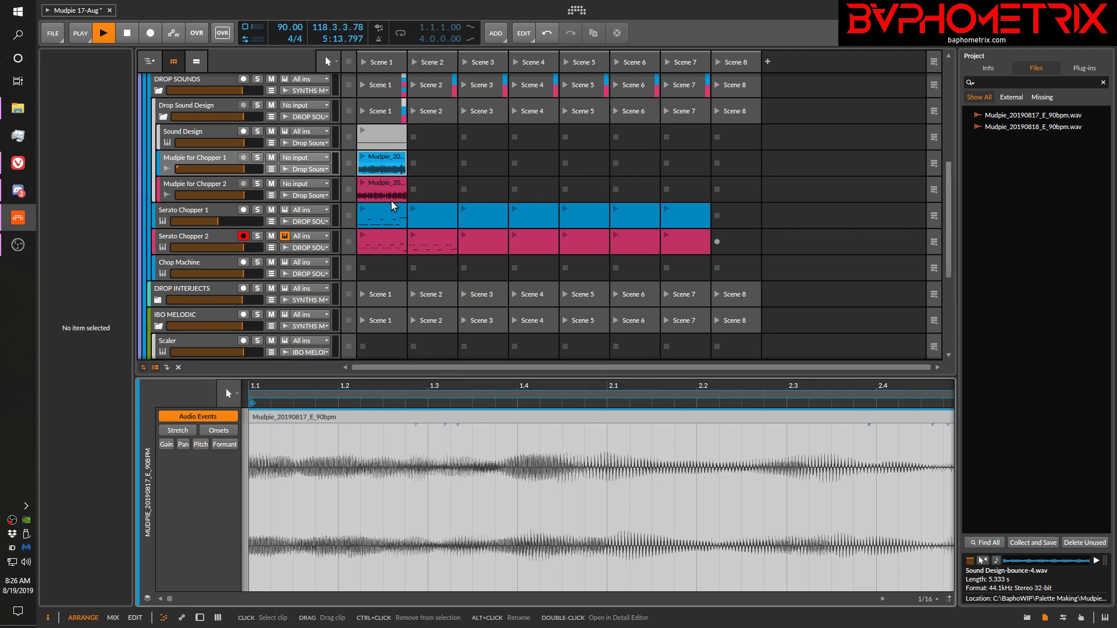
left_click(430, 421)
right_click(430, 422)
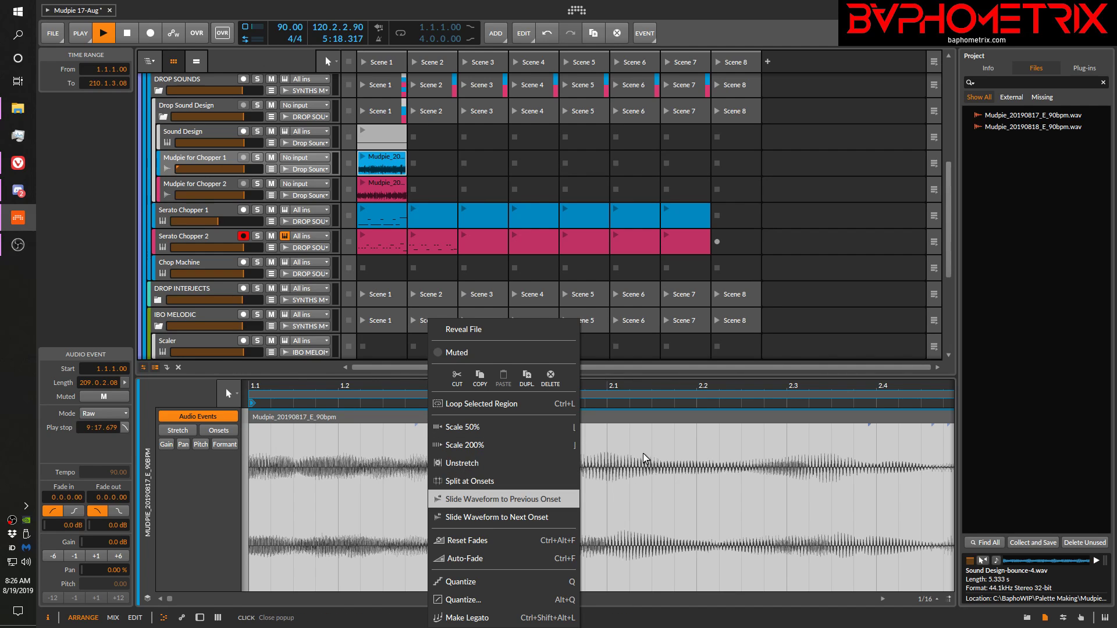
left_click(384, 168)
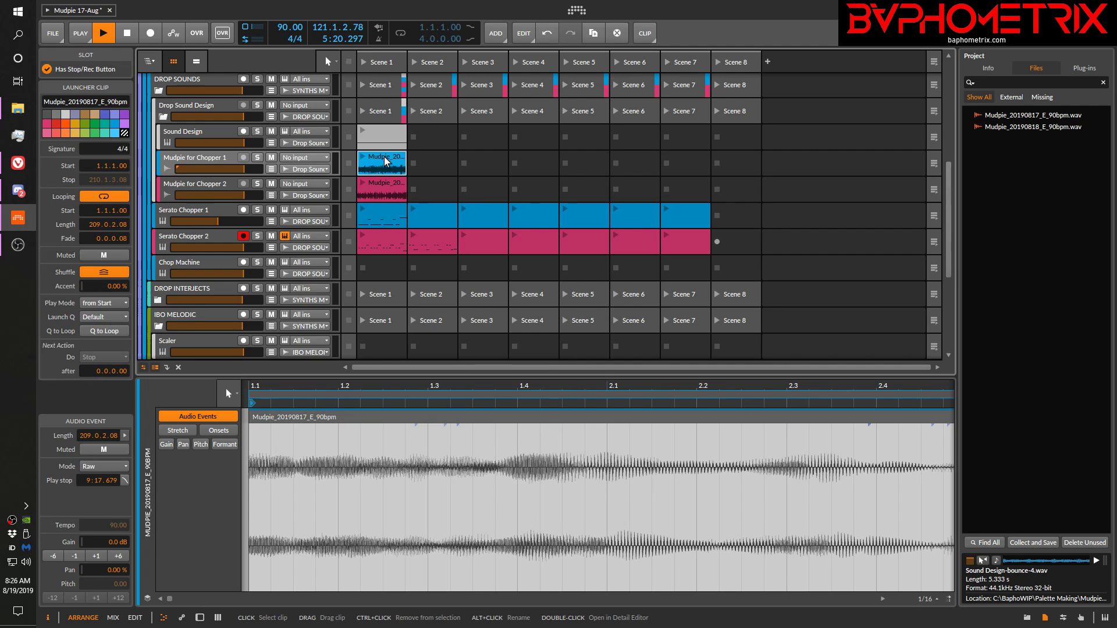
Review the slicing commands of the Mudpie for Chopper 1 clip, and reopen the Chop Machine track's device chain
right_click(381, 167)
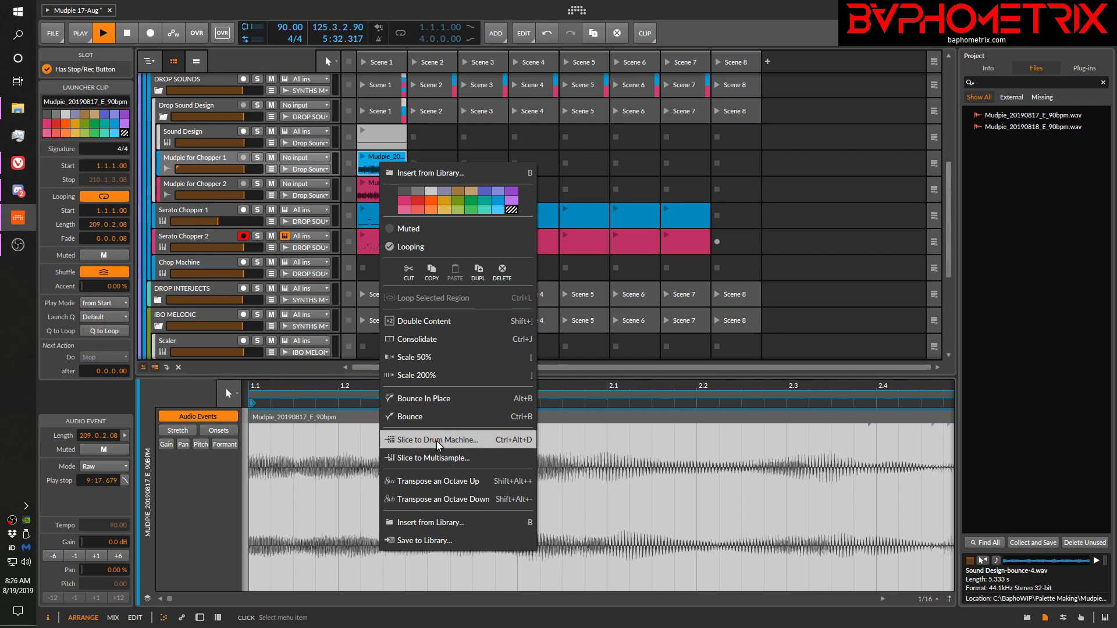
left_click(587, 448)
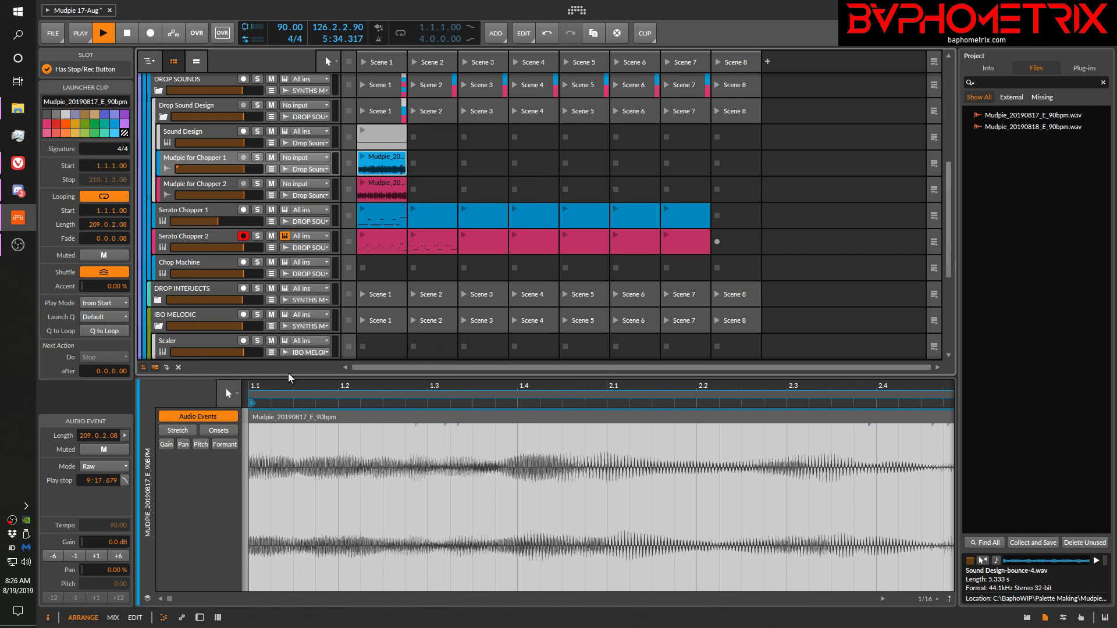
left_click(194, 269)
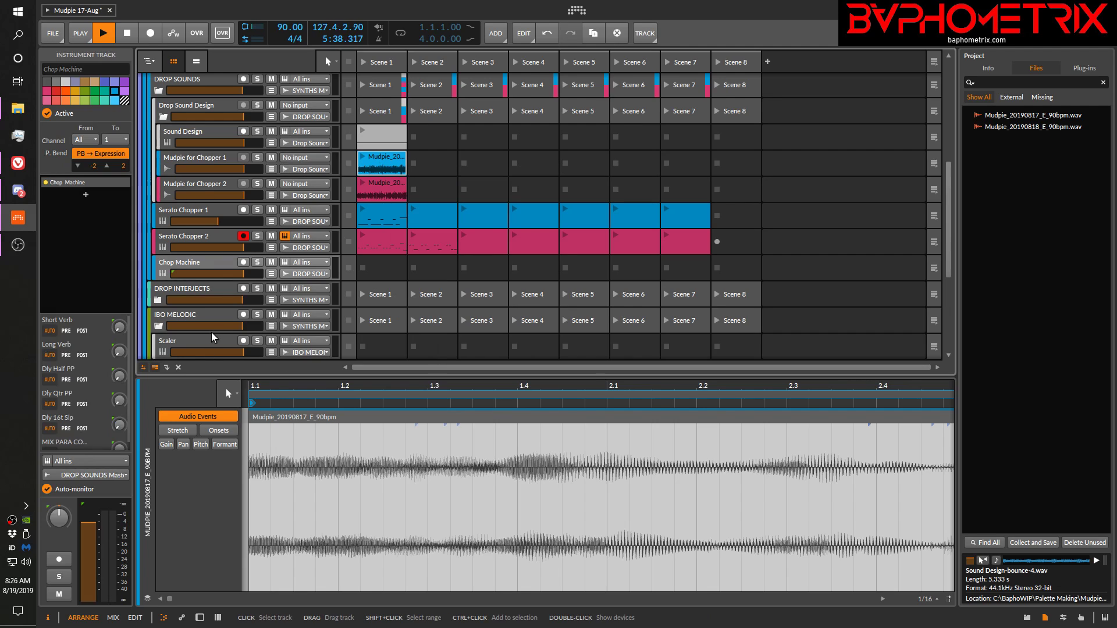
key("d")
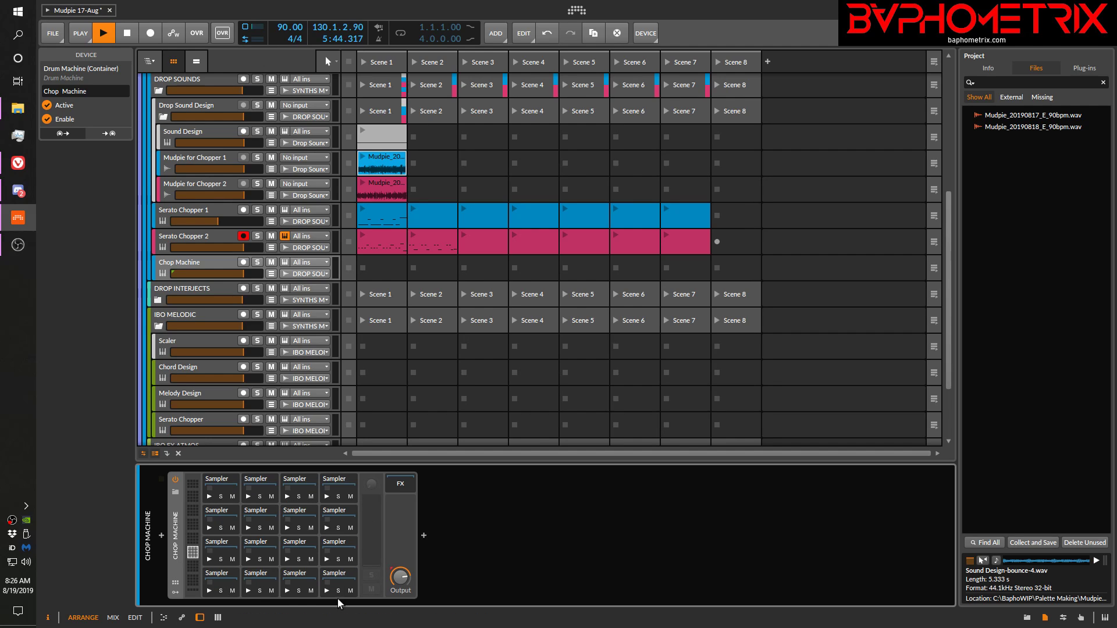
Examine which pads choke the Chop Machine's C1 sampler pad
right_click(221, 584)
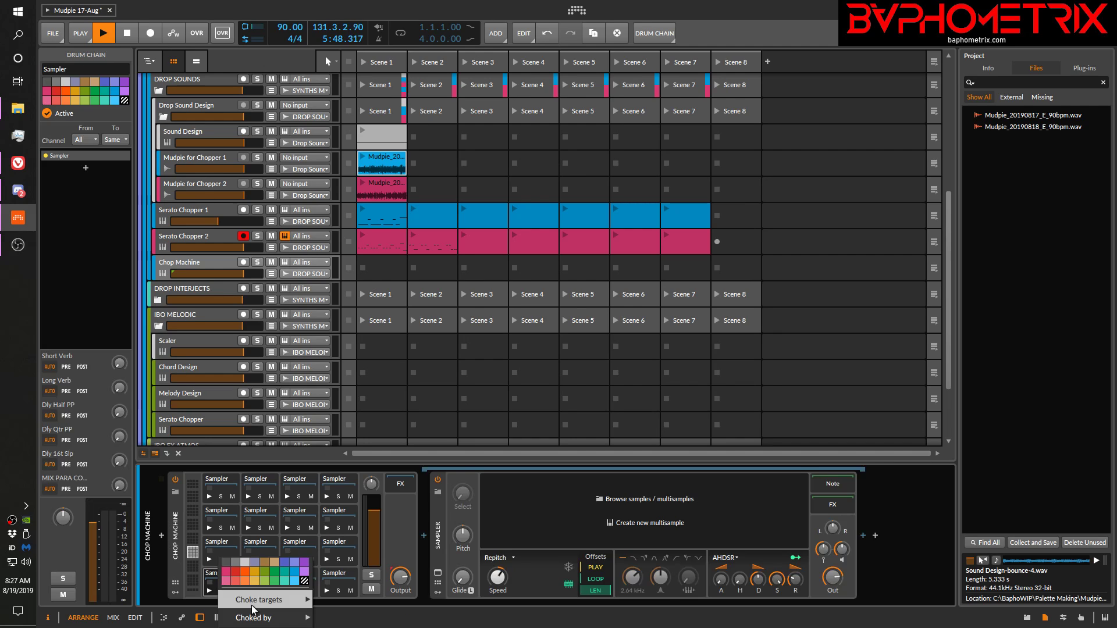
mouse_move(256, 617)
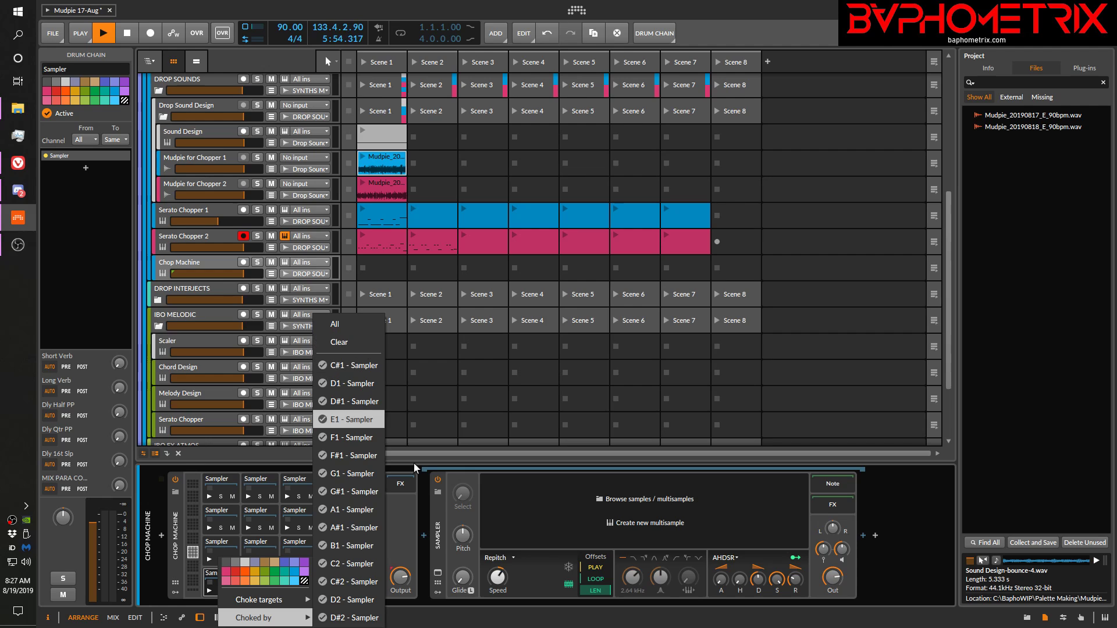
left_click(454, 615)
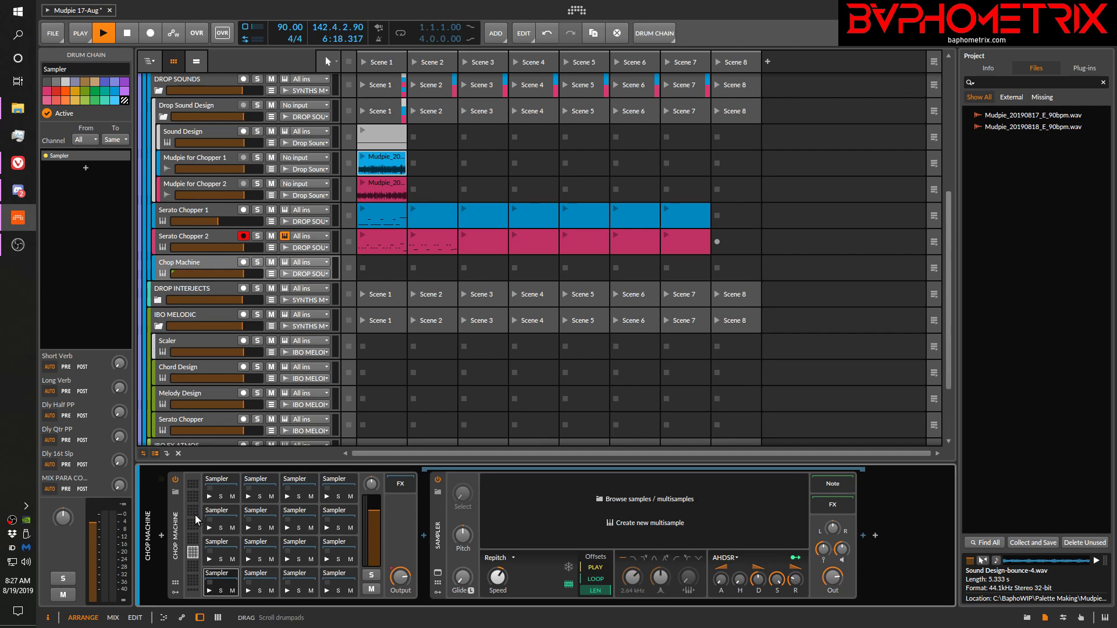
Show the Chop Machine preset's description in the library browser, and return to the project's file list
left_click(1027, 617)
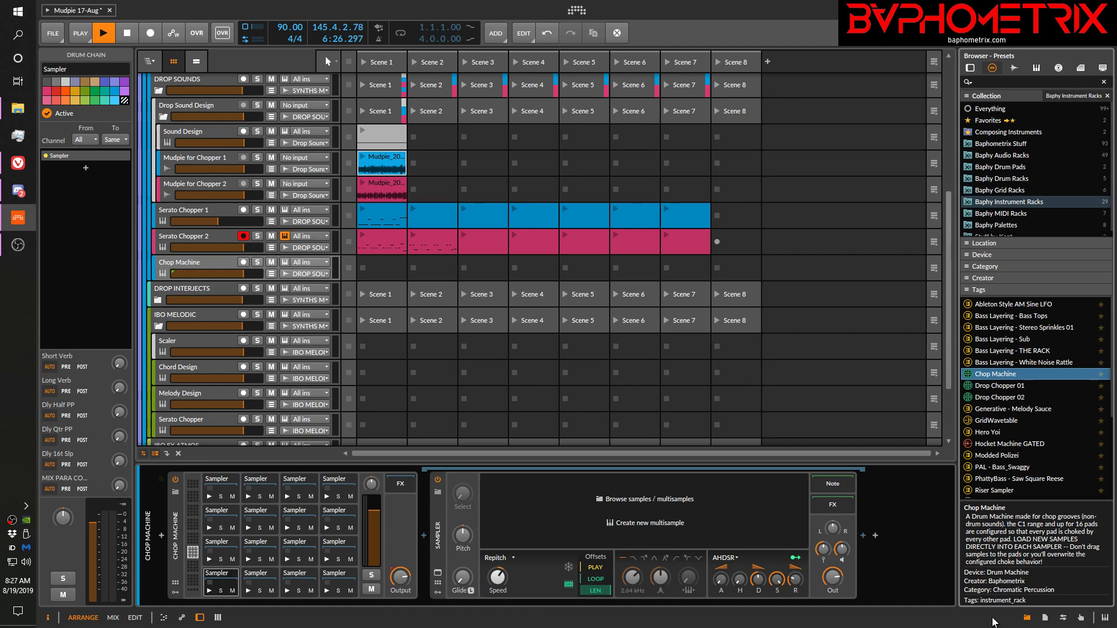
left_click(1045, 617)
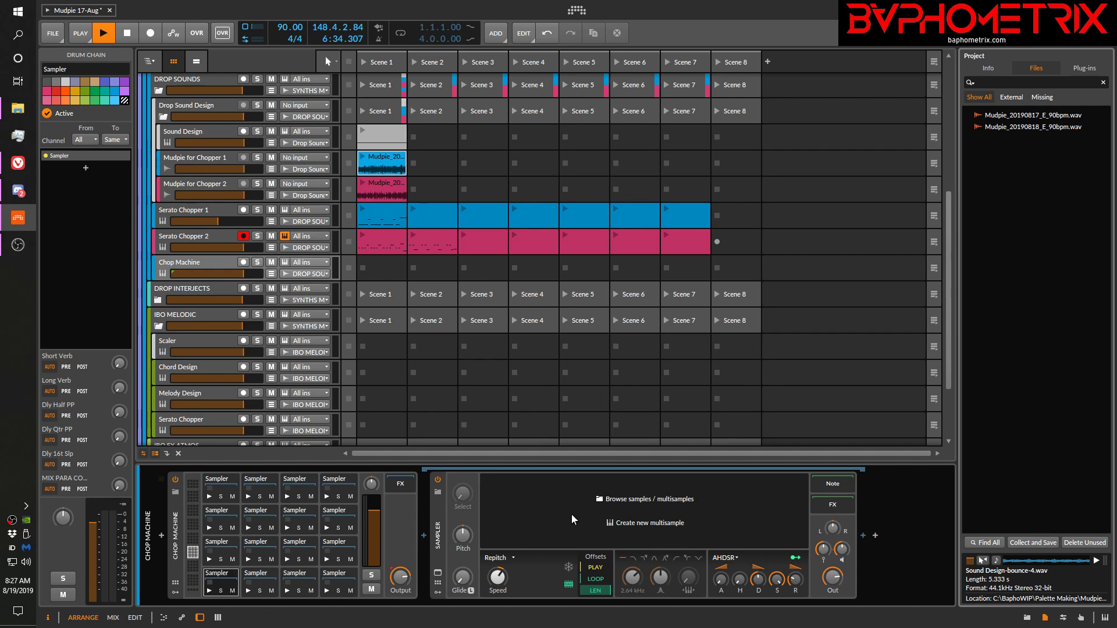
Step through the Chop Machine's sampler pads, browse the empty pad ranges above and below, and return to the C1 range
left_click(269, 576)
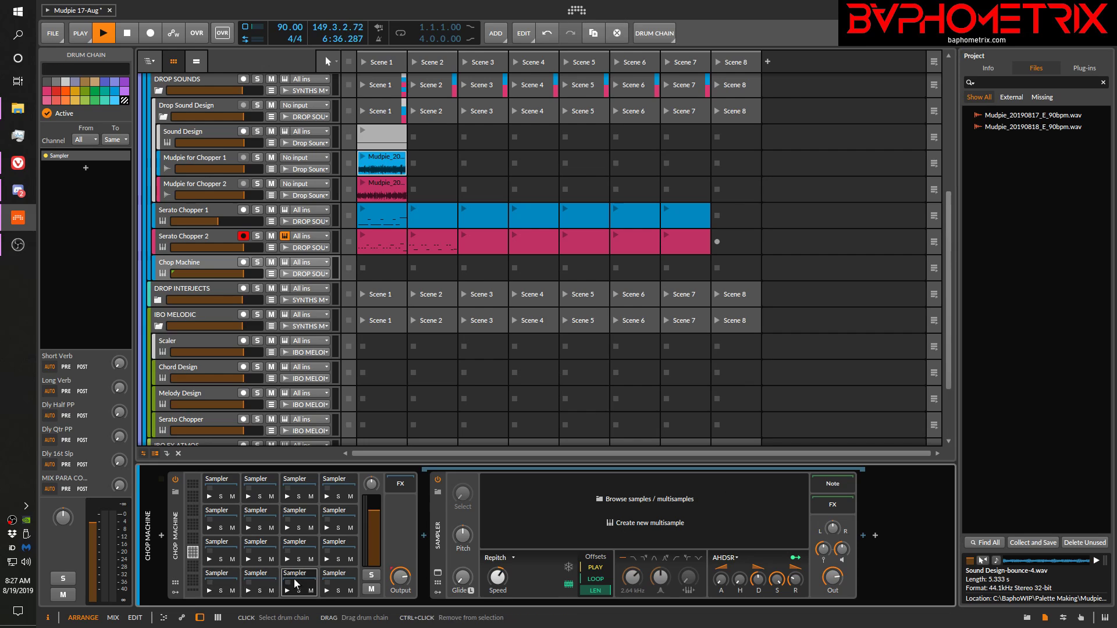
left_click(340, 582)
left_click(344, 539)
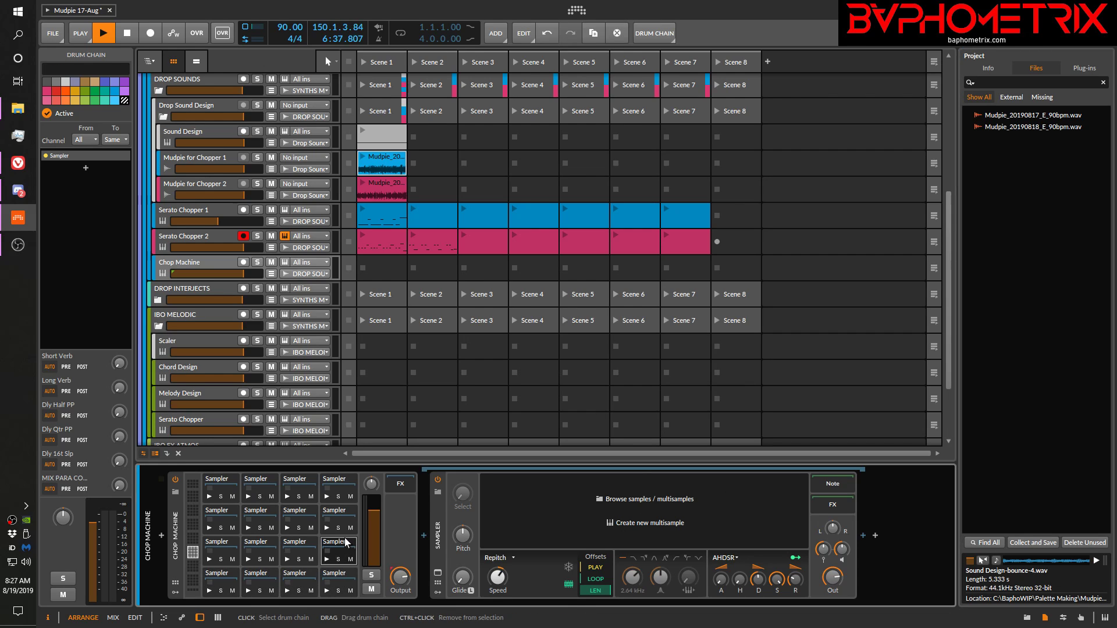
left_click(305, 542)
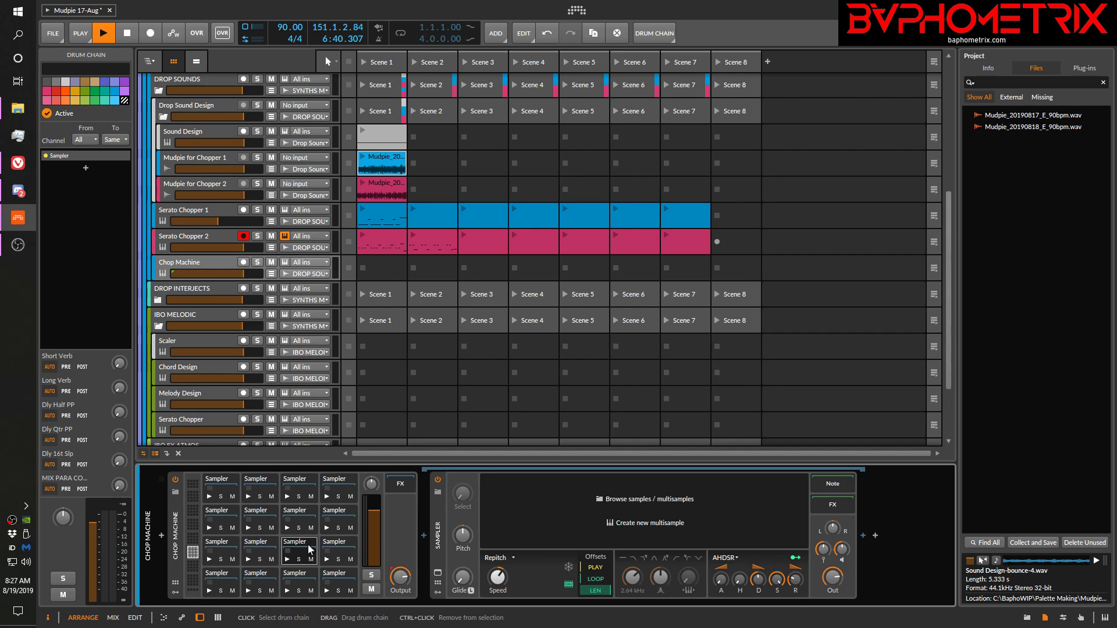
left_click(247, 544)
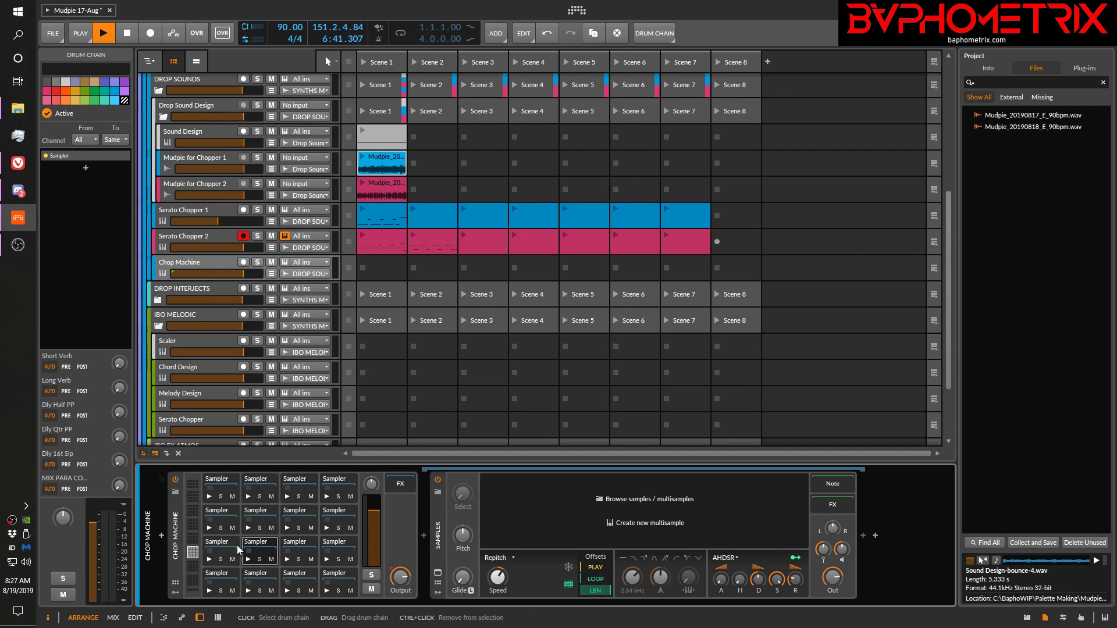
left_click(197, 533)
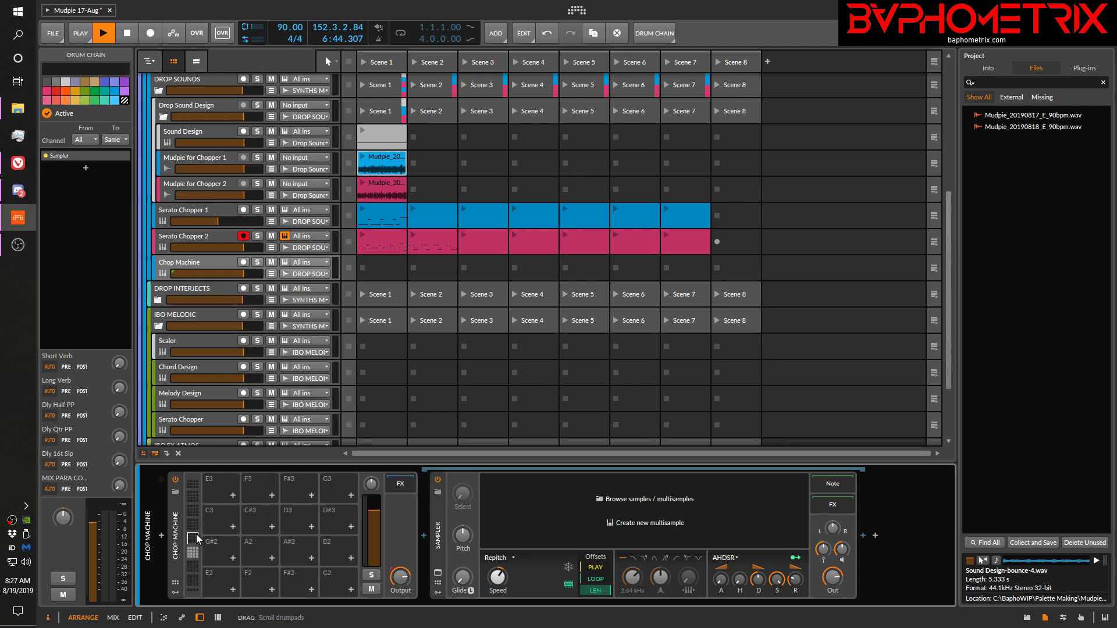
left_click(195, 563)
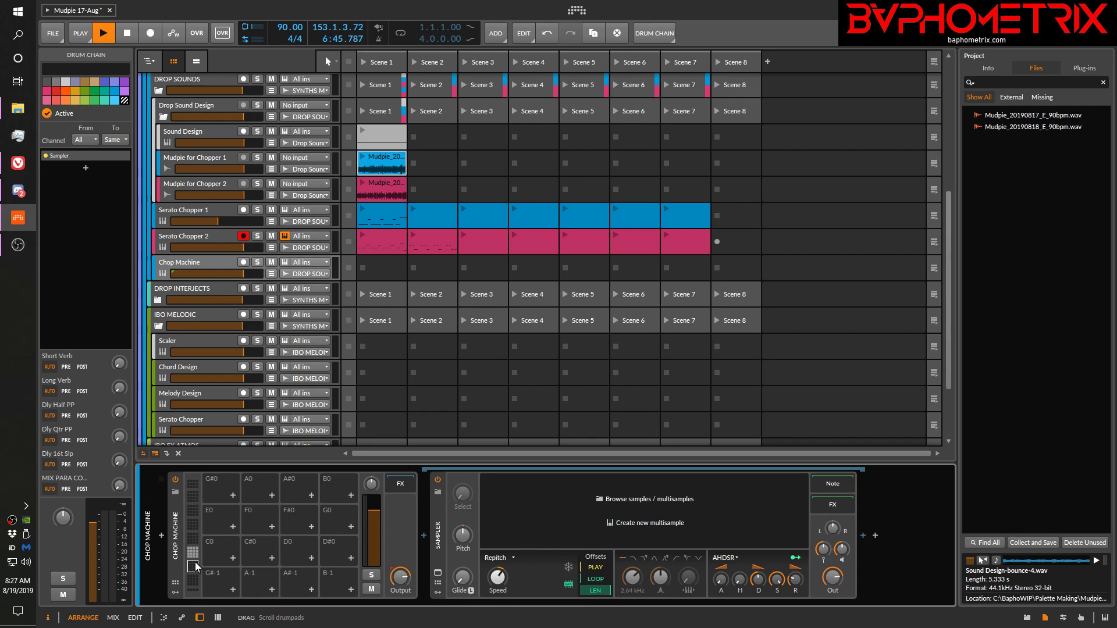
left_click(193, 524)
left_click(194, 552)
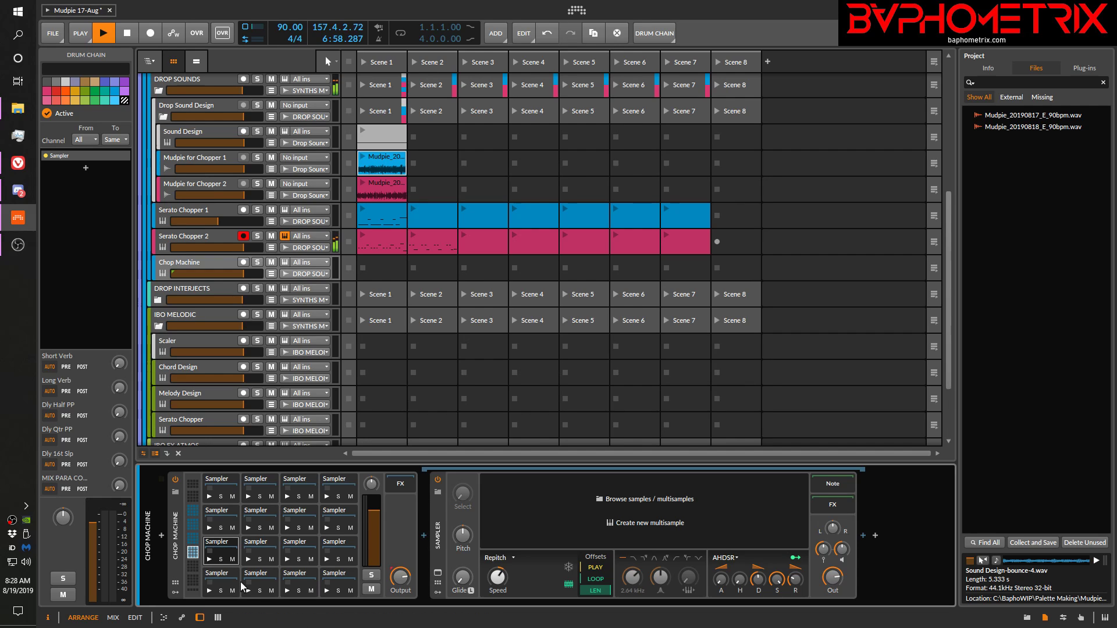
Disarm the Serato Chopper 2 track and arm the Chop Machine track for recording
left_click(243, 236)
left_click(244, 263)
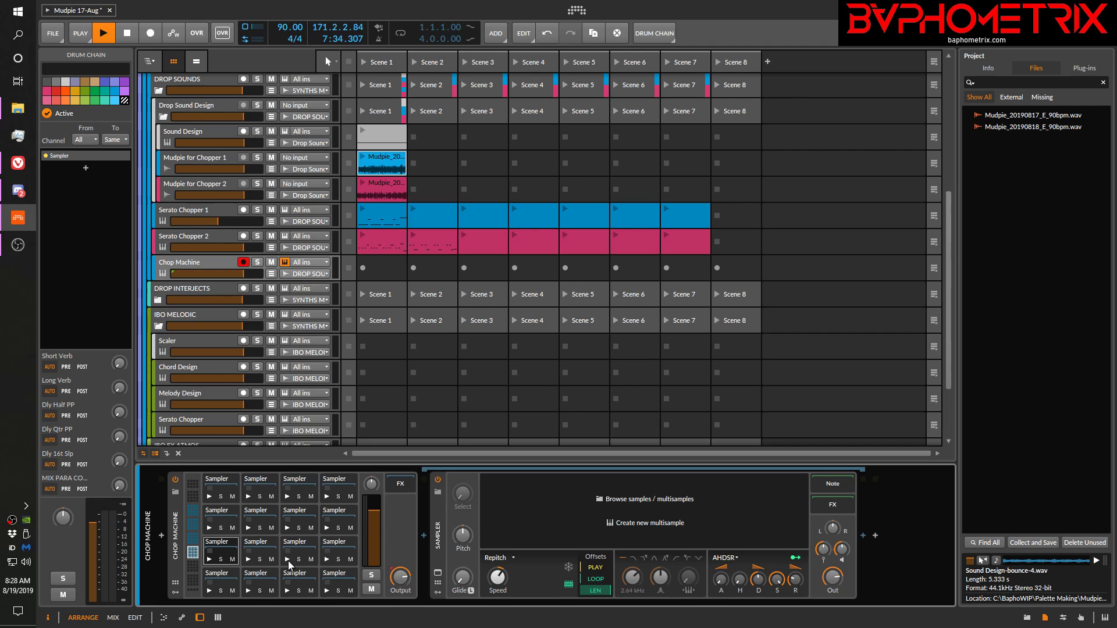
Select the four sampler pads C1 to D#1 in turn, ending on the C1 pad
left_click(232, 582)
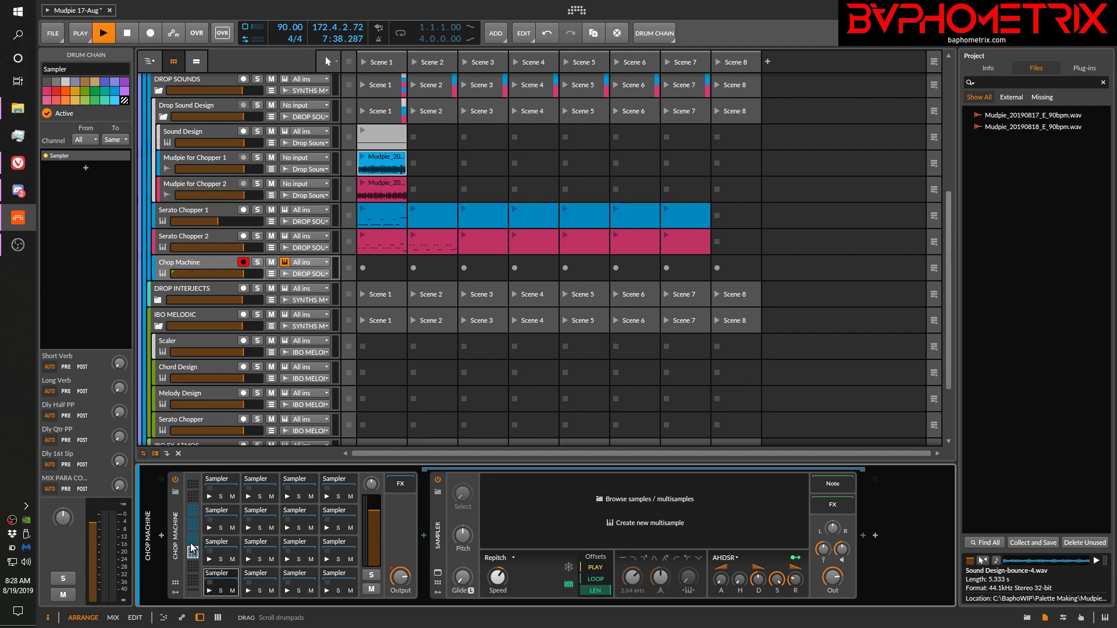
left_click(260, 576)
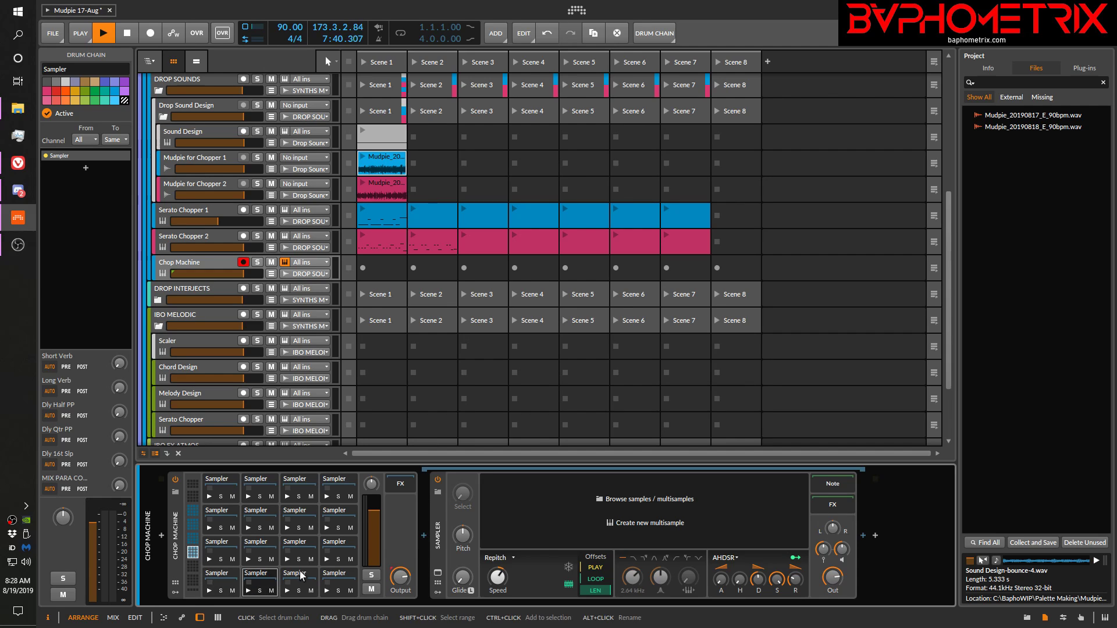
left_click(307, 576)
left_click(336, 577)
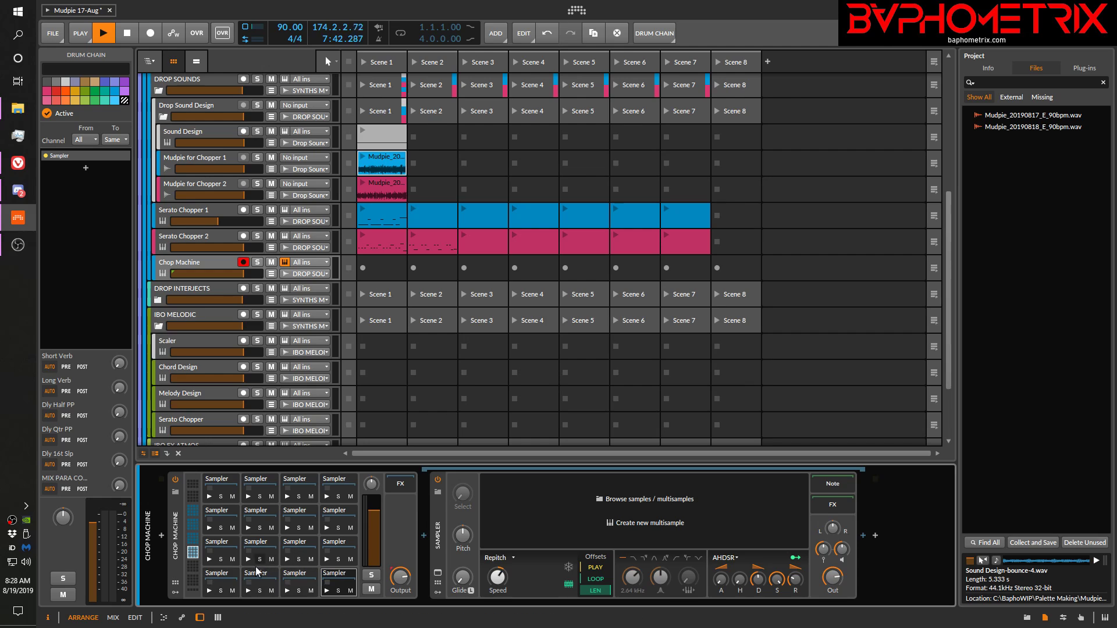
left_click(230, 578)
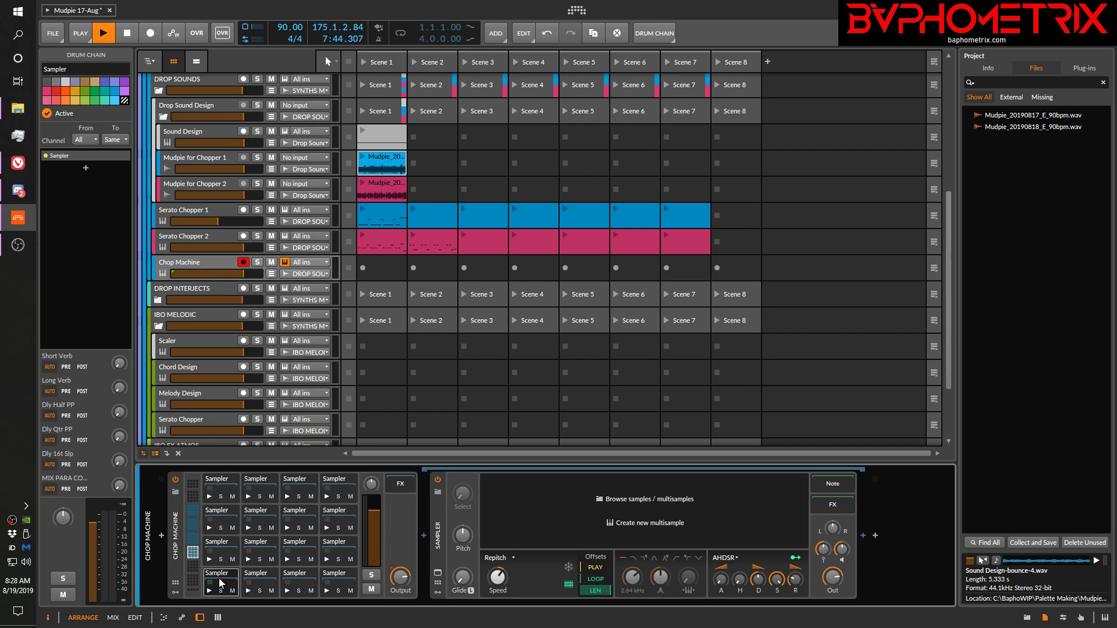
Clear all Choked by assignments of the C1 sampler pad
right_click(221, 580)
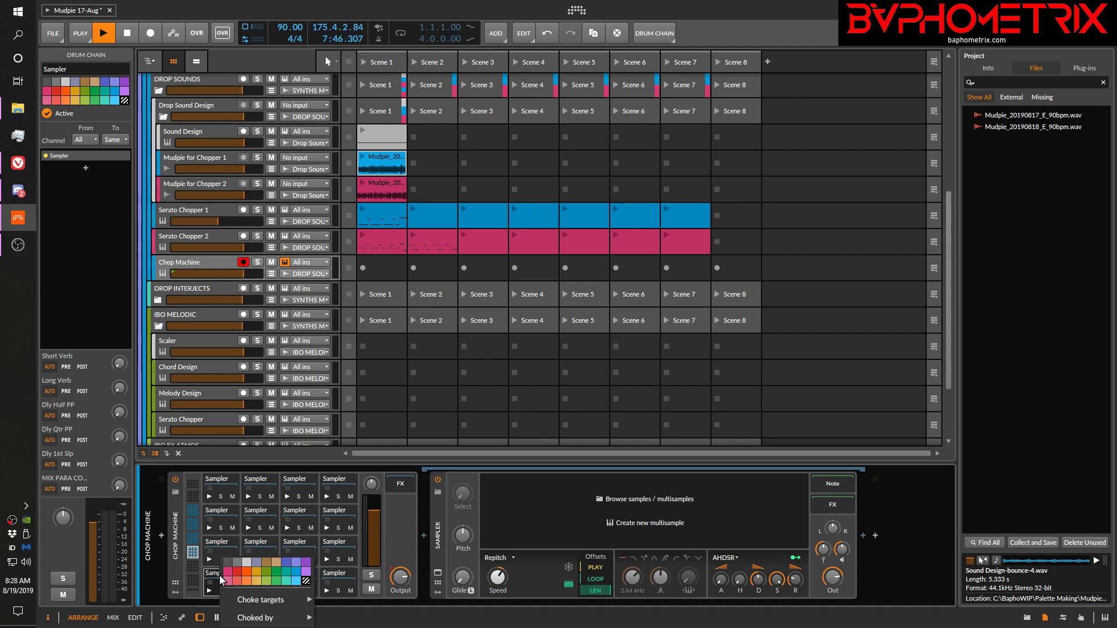
mouse_move(269, 619)
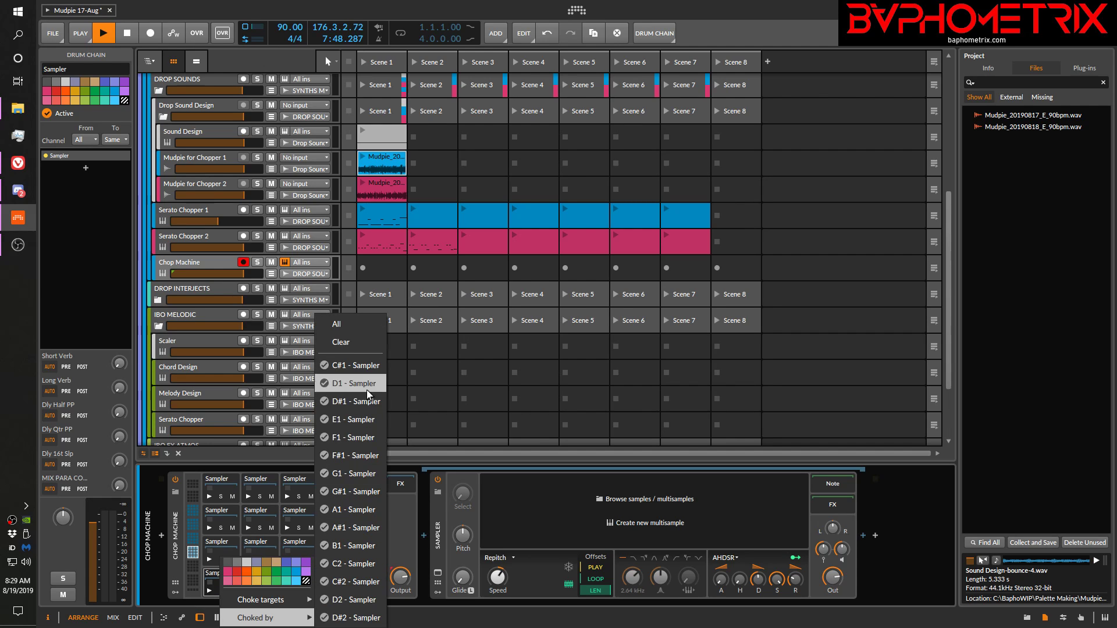
left_click(355, 342)
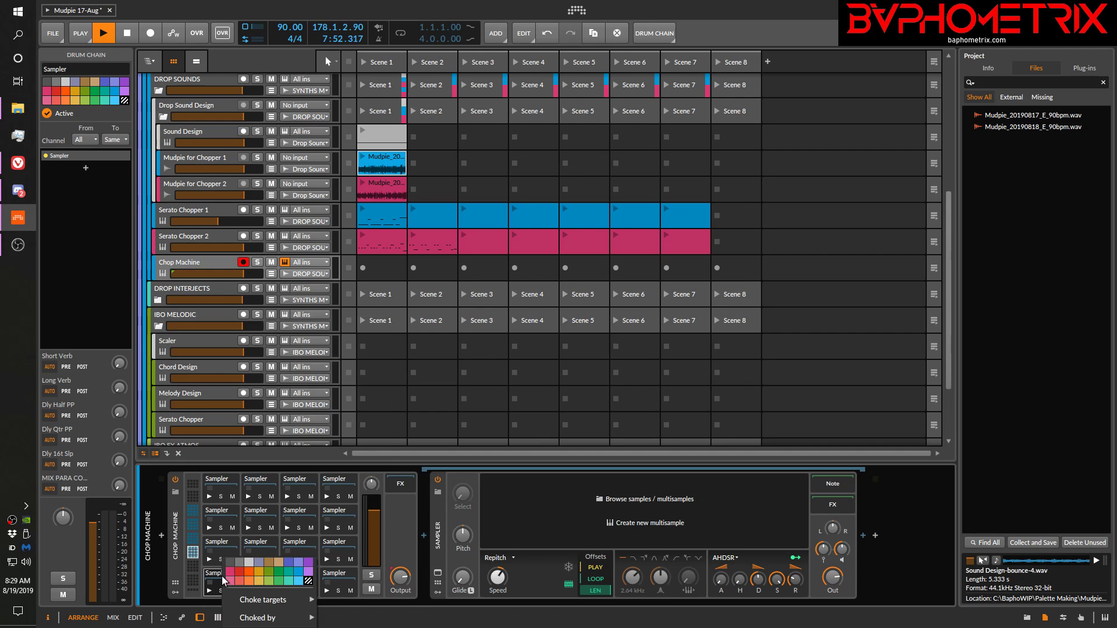
Set the C1 sampler pad to be choked by all other pads
right_click(223, 579)
mouse_move(282, 620)
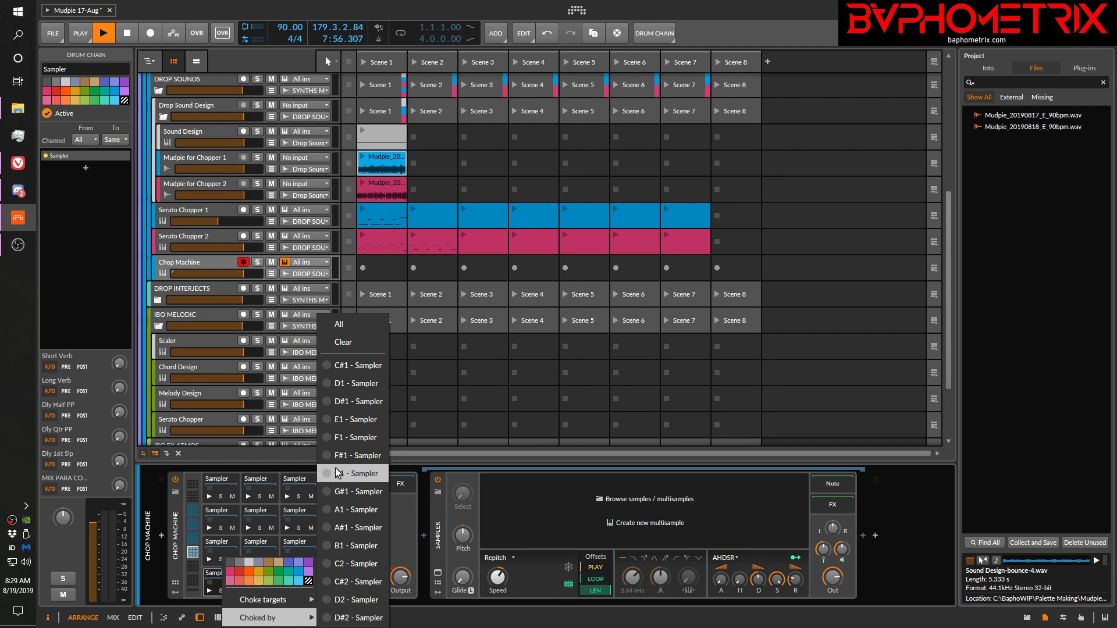
left_click(351, 324)
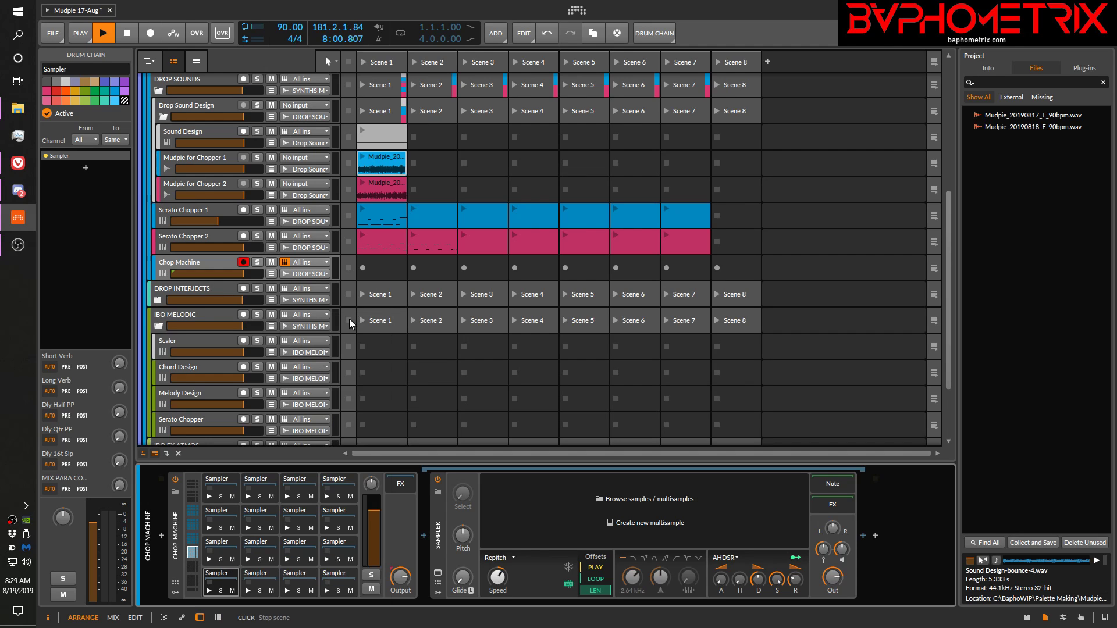
Review the C1 pad's Choked by and Choke targets assignments
right_click(221, 588)
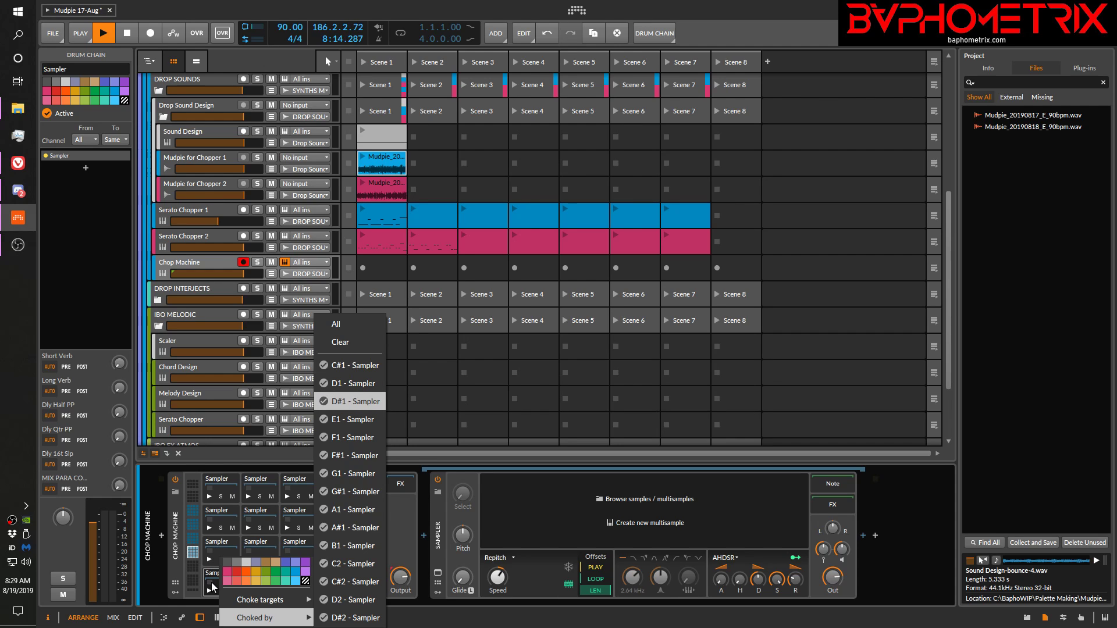
mouse_move(267, 600)
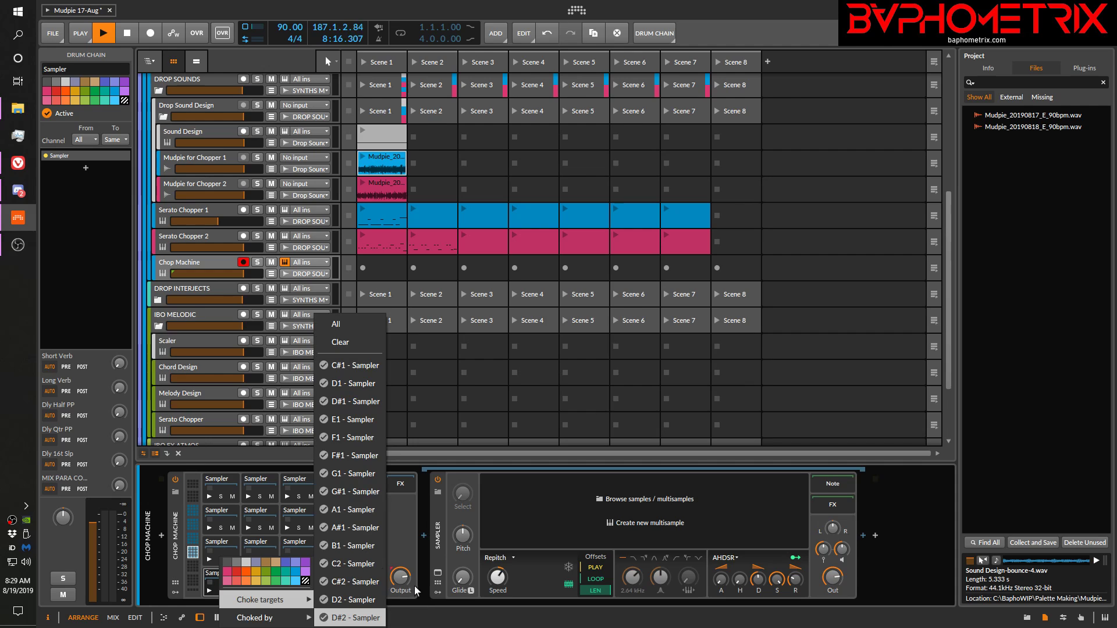
left_click(263, 541)
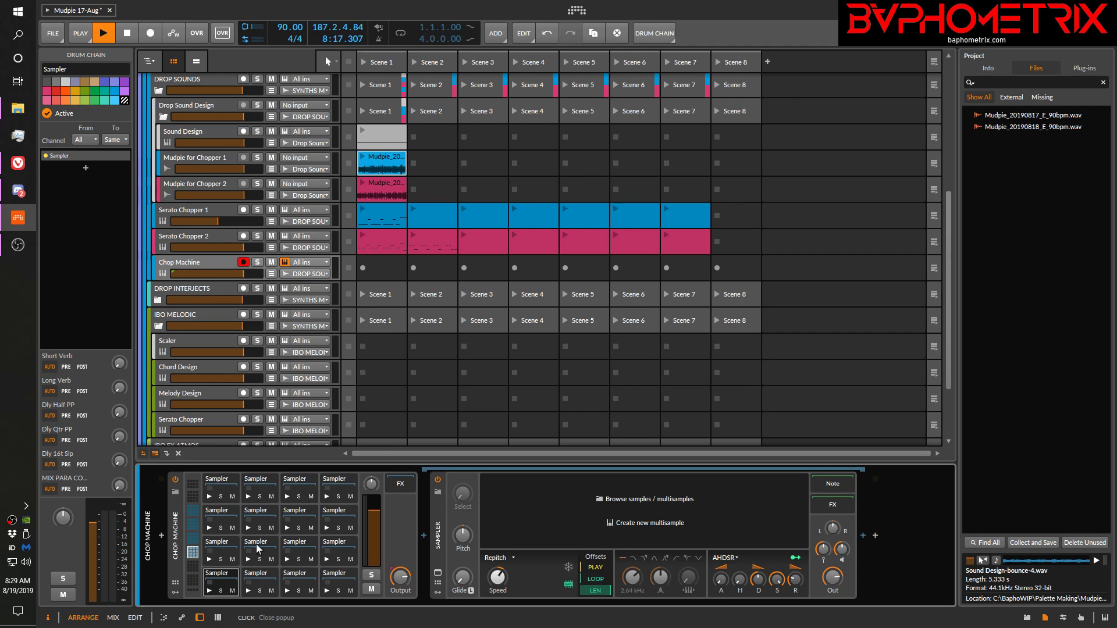
Check the Choked by assignments of the C#1 and D1 sampler pads
right_click(259, 575)
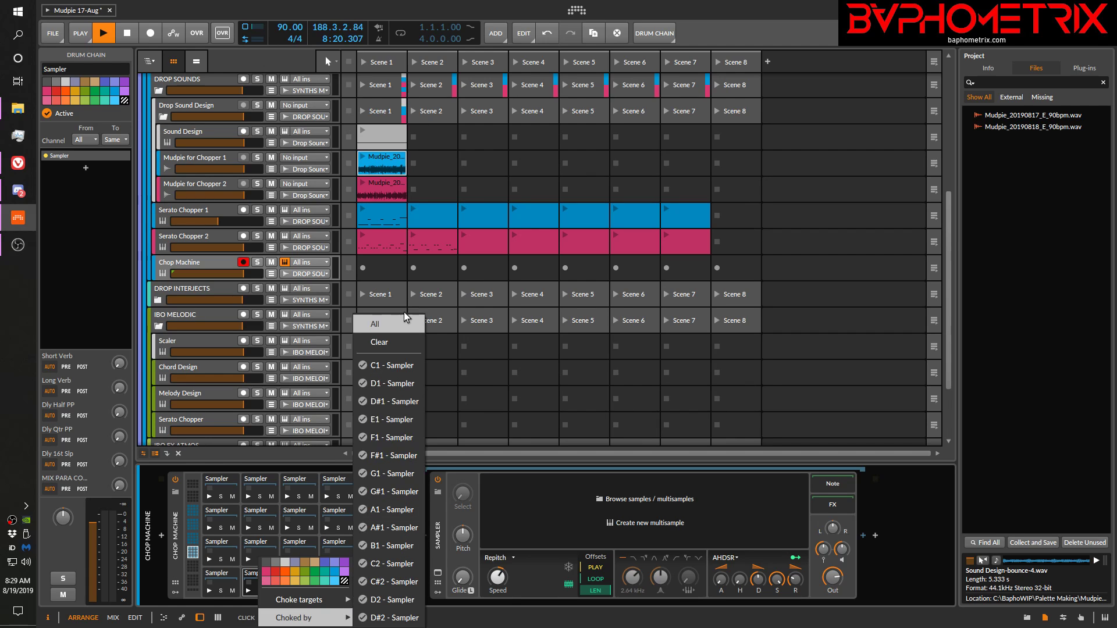
left_click(226, 558)
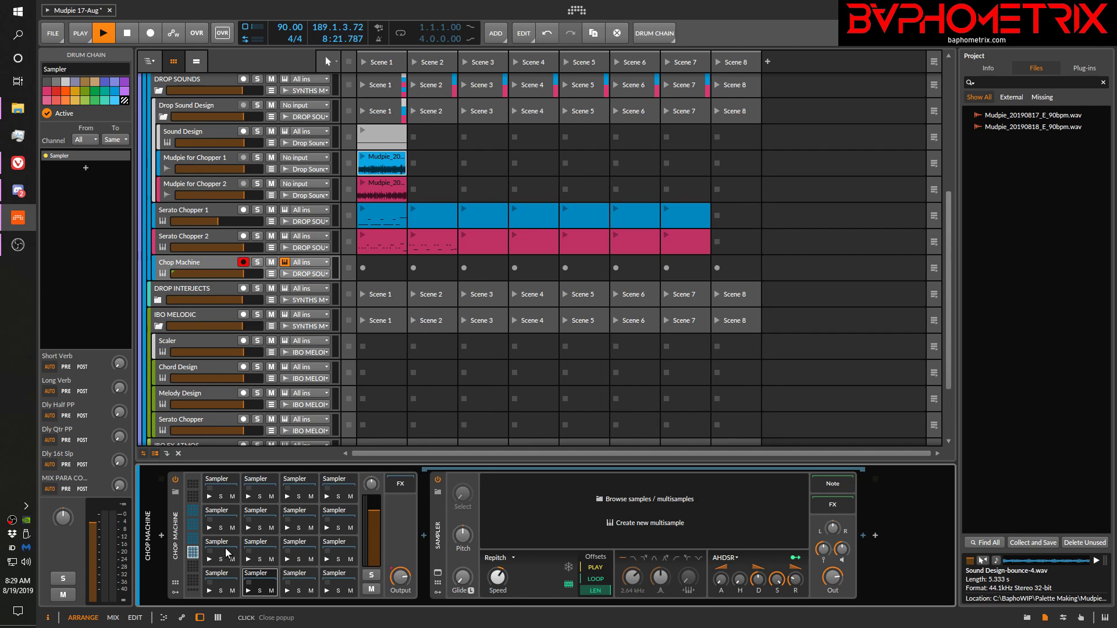
right_click(301, 575)
mouse_move(357, 618)
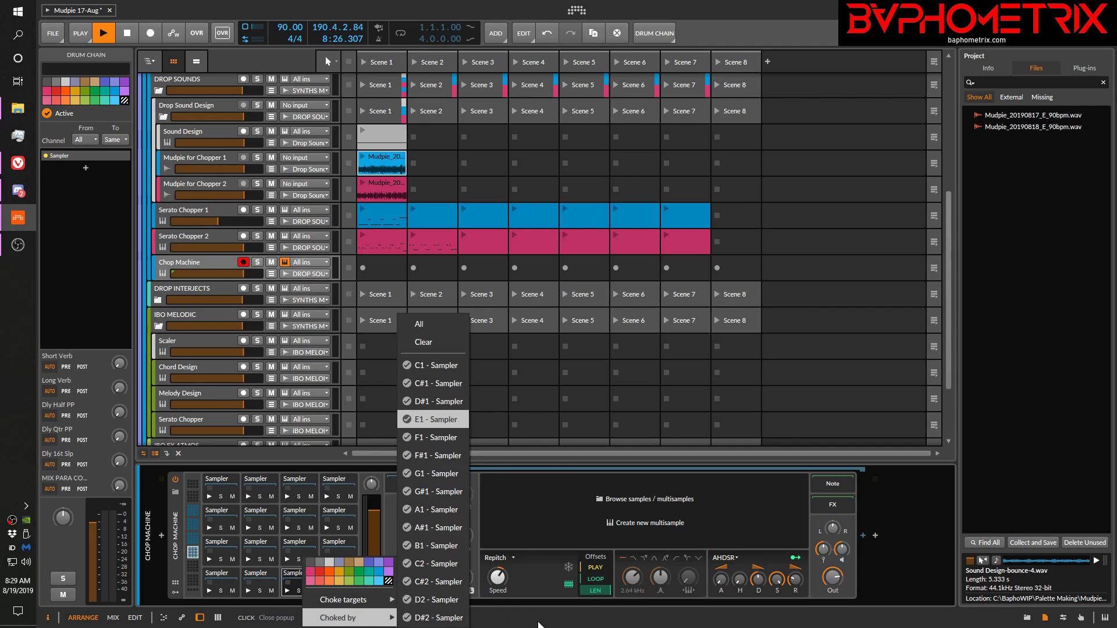
left_click(539, 622)
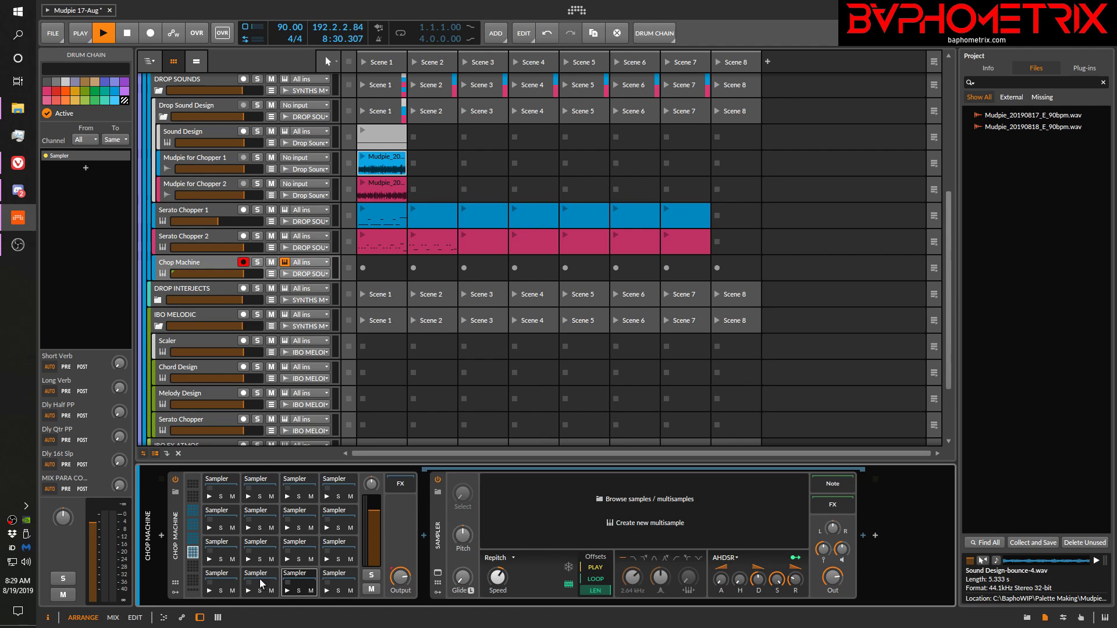
Review the Chop Machine's name, category, tags and description in the save-preset dialog, and dismiss it without saving
right_click(176, 532)
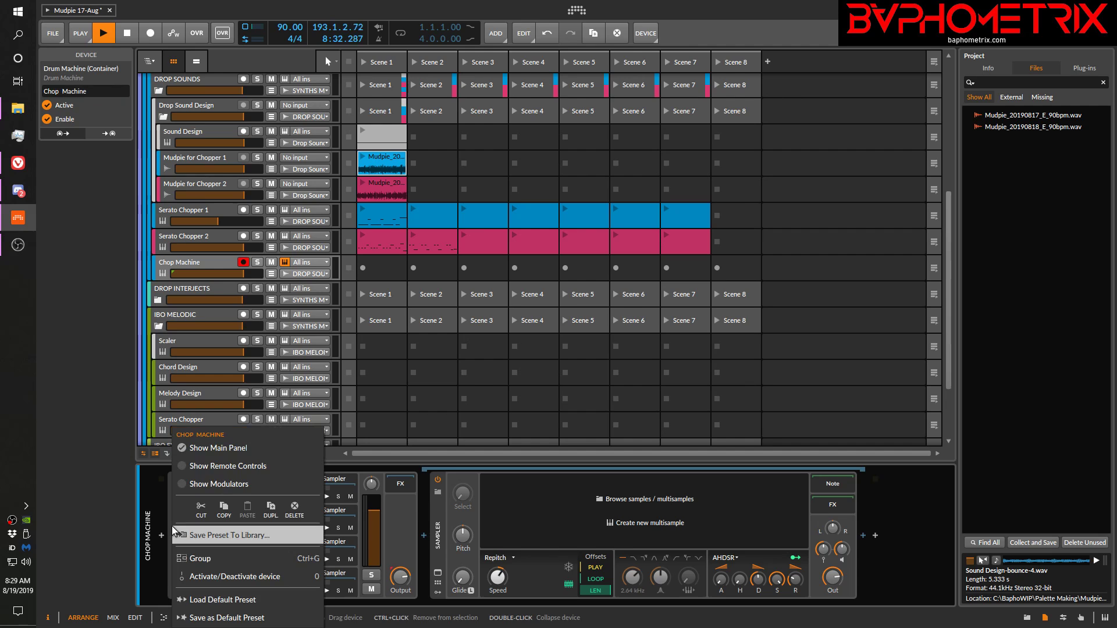
left_click(203, 534)
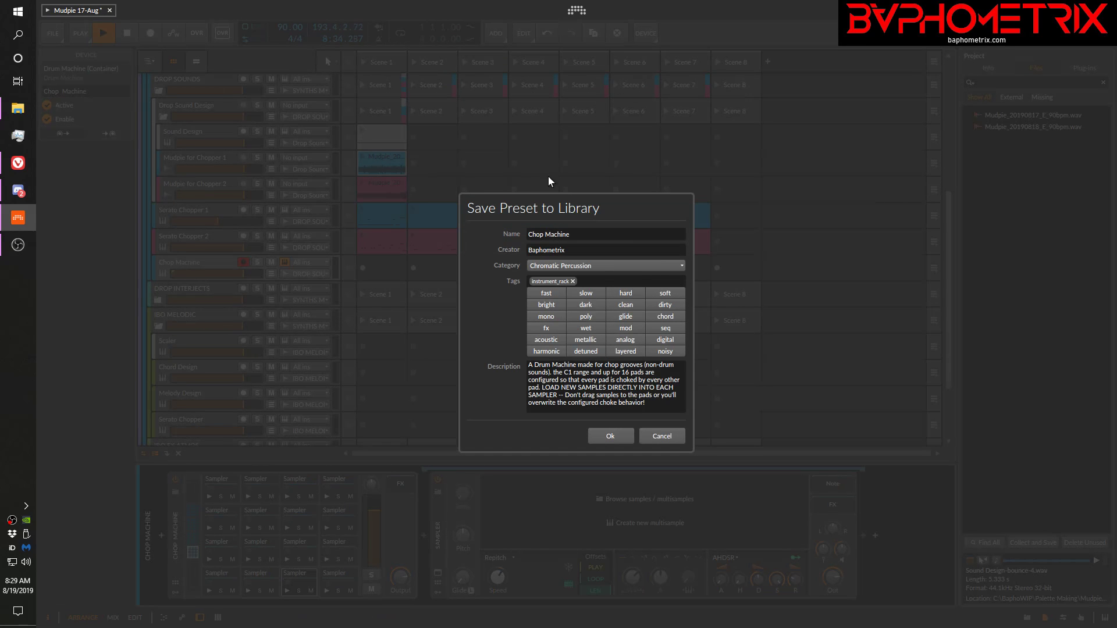
left_click(661, 436)
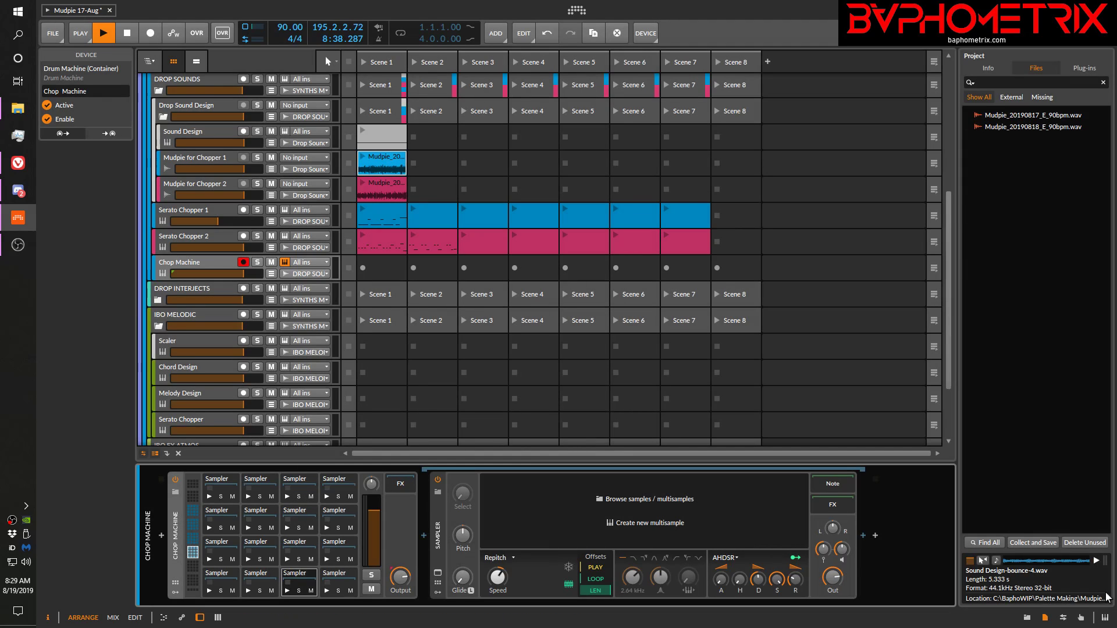
Delete the Chop Machine device from its track and insert the saved Chop Machine preset from Baphy Instrument Racks in its place
left_click(1026, 618)
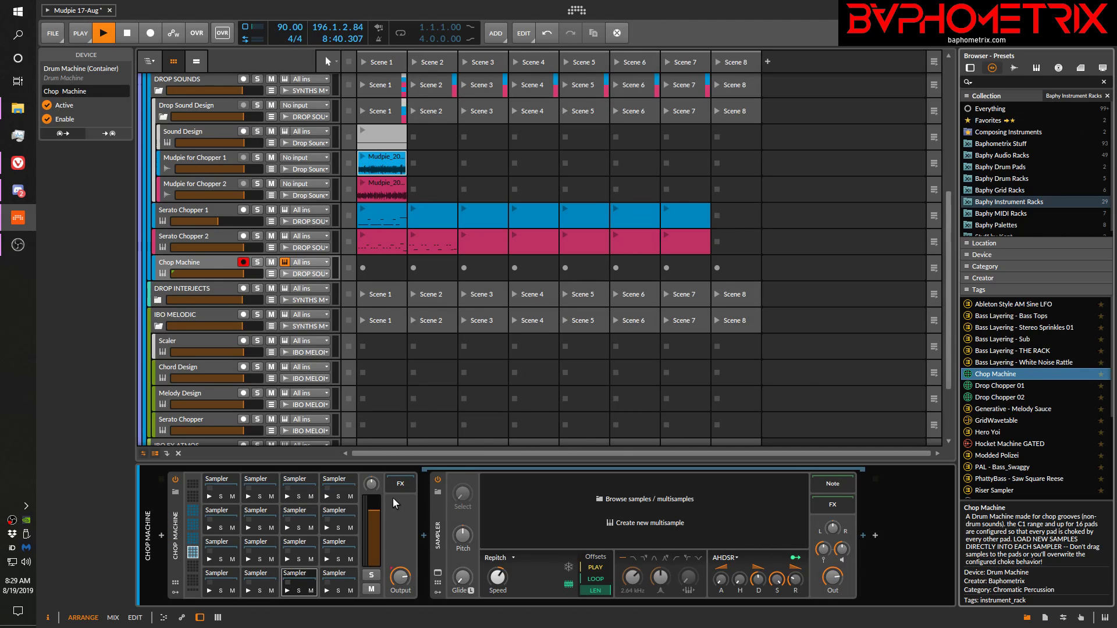
left_click(177, 538)
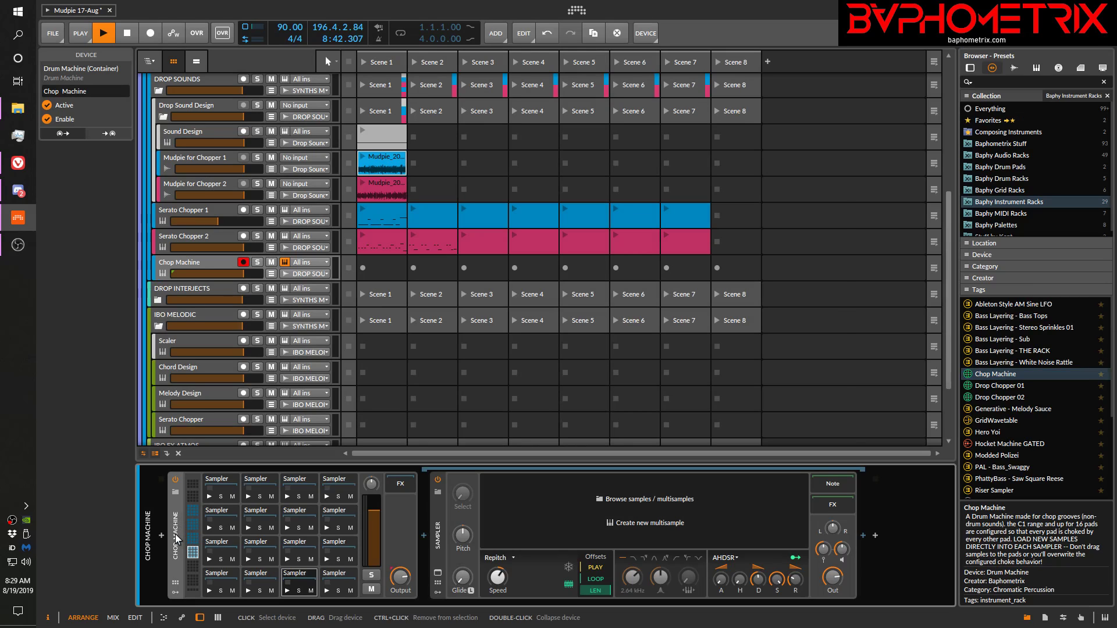
key("Delete")
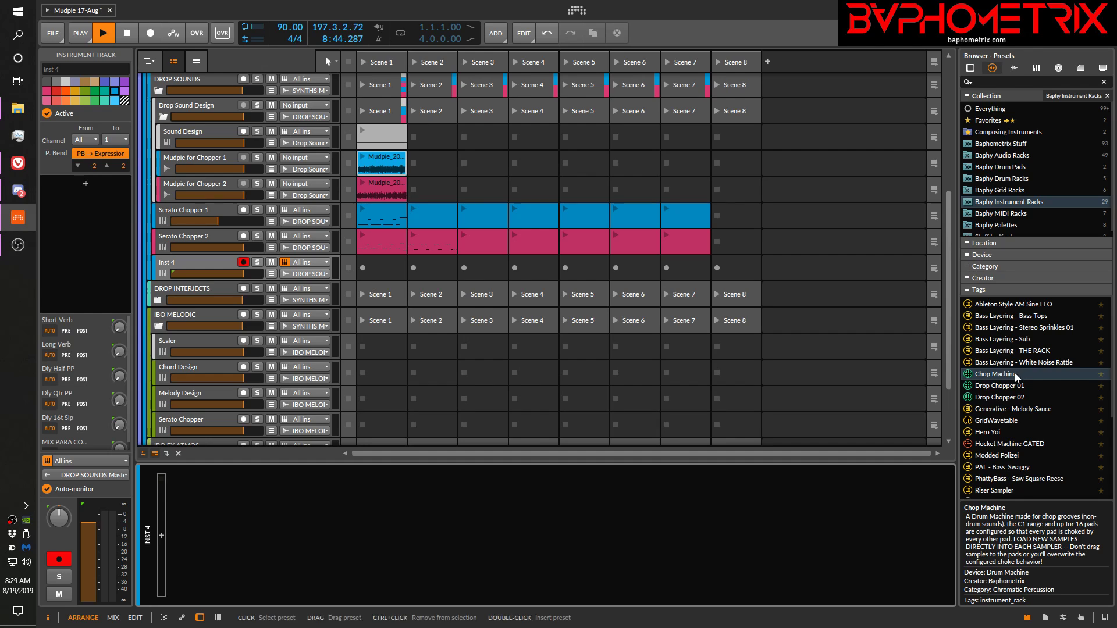
left_click_drag(1014, 375, 594, 554)
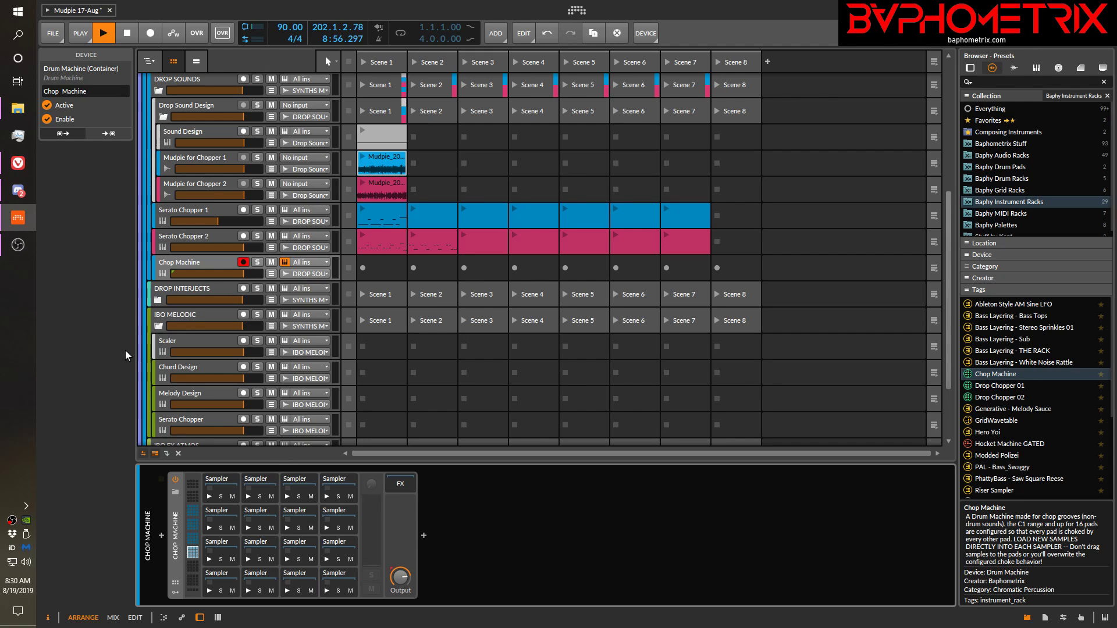
Examine the E1 note in the Sound Design track's Scene 1 clip and the track's device chain
left_click(229, 265)
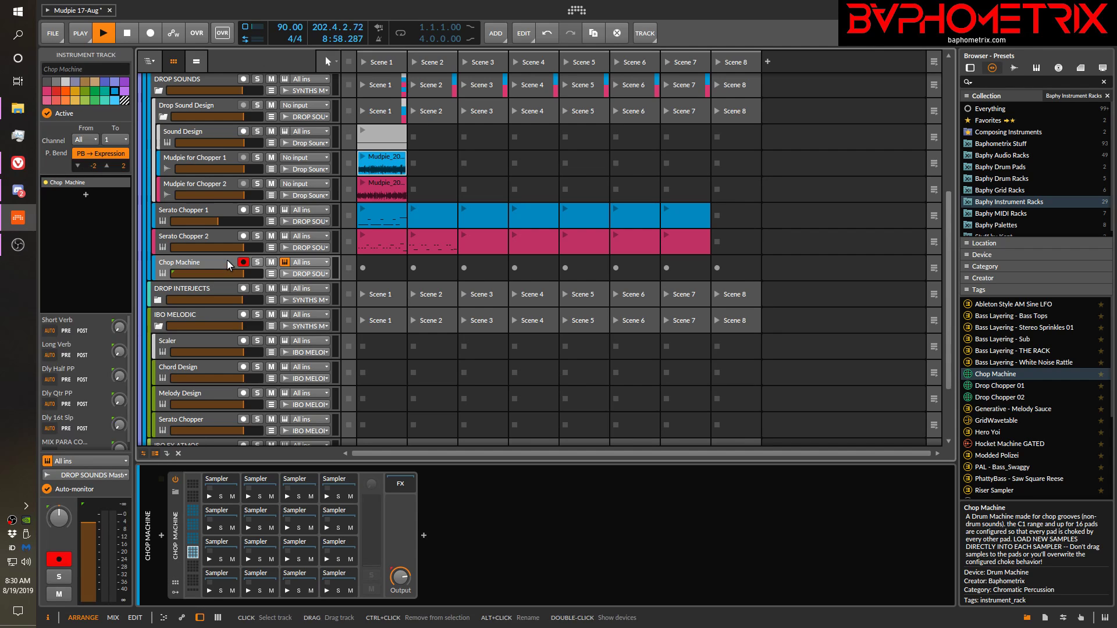
scroll(207, 237, "up", 3)
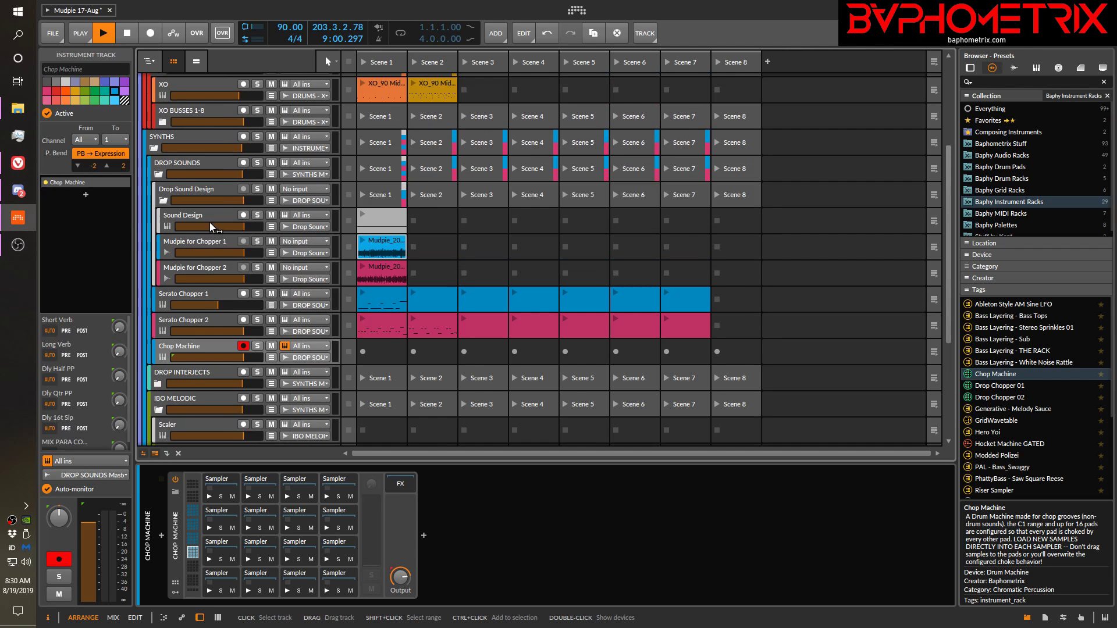
left_click(205, 216)
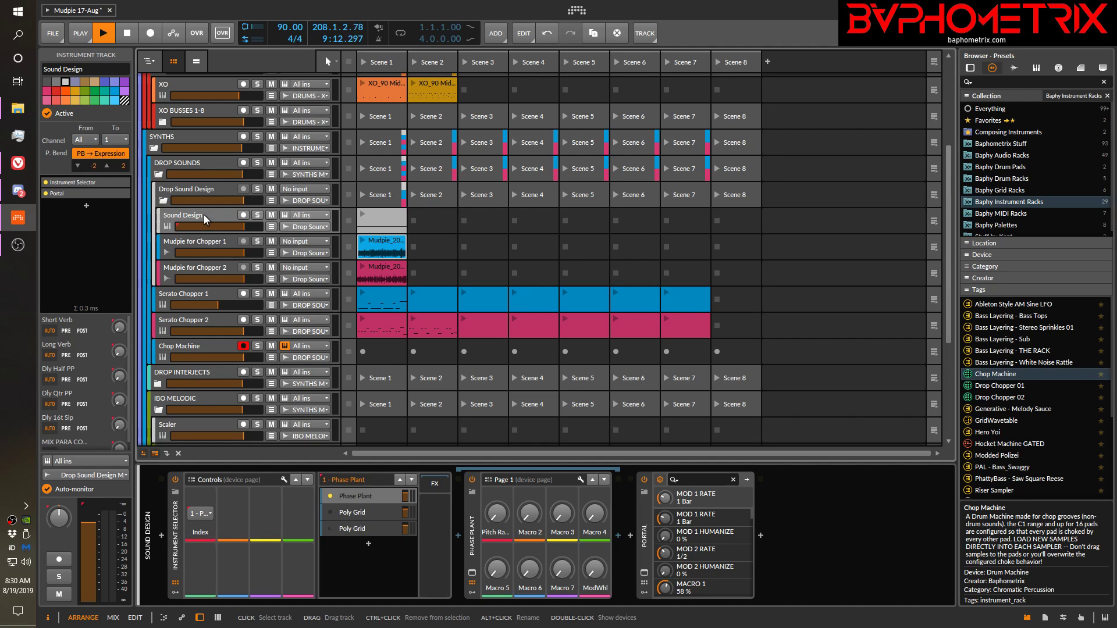
double_click(375, 213)
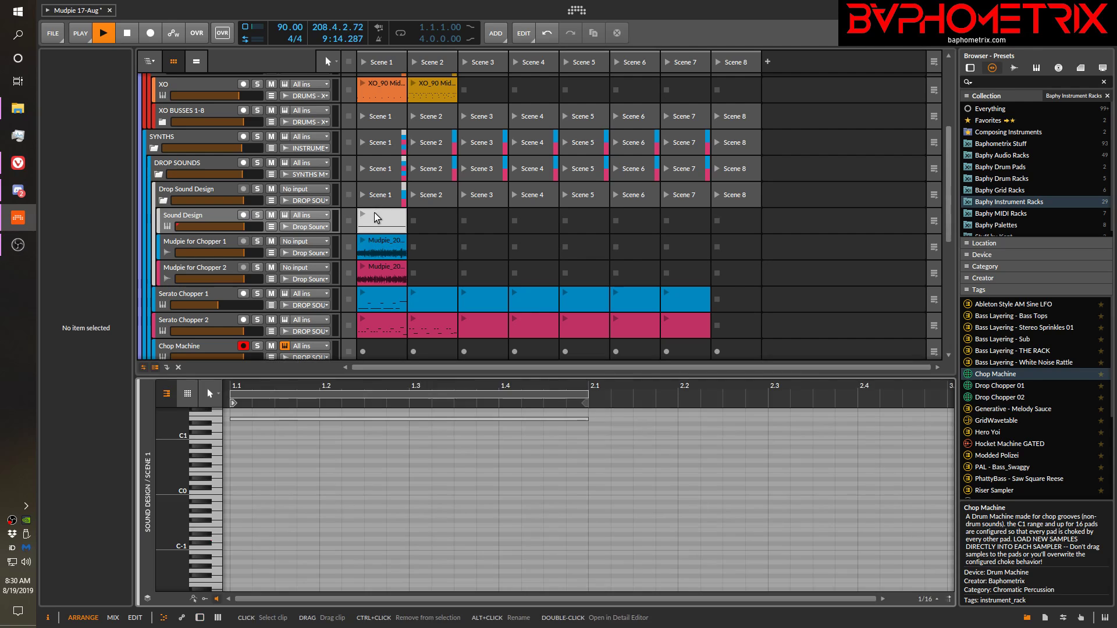
double_click(179, 438)
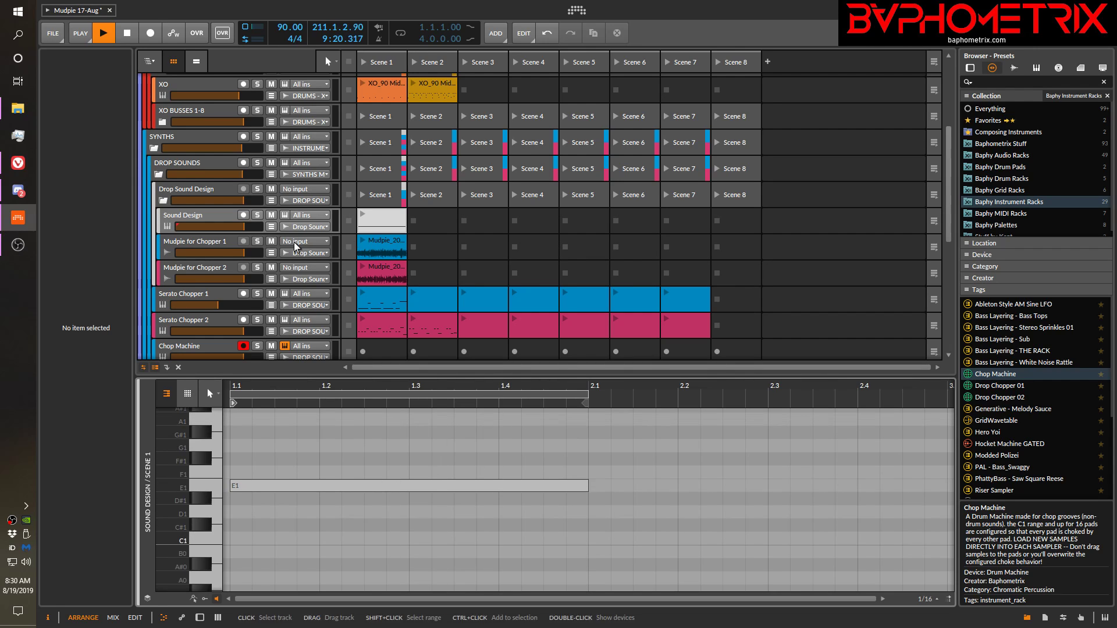
double_click(232, 219)
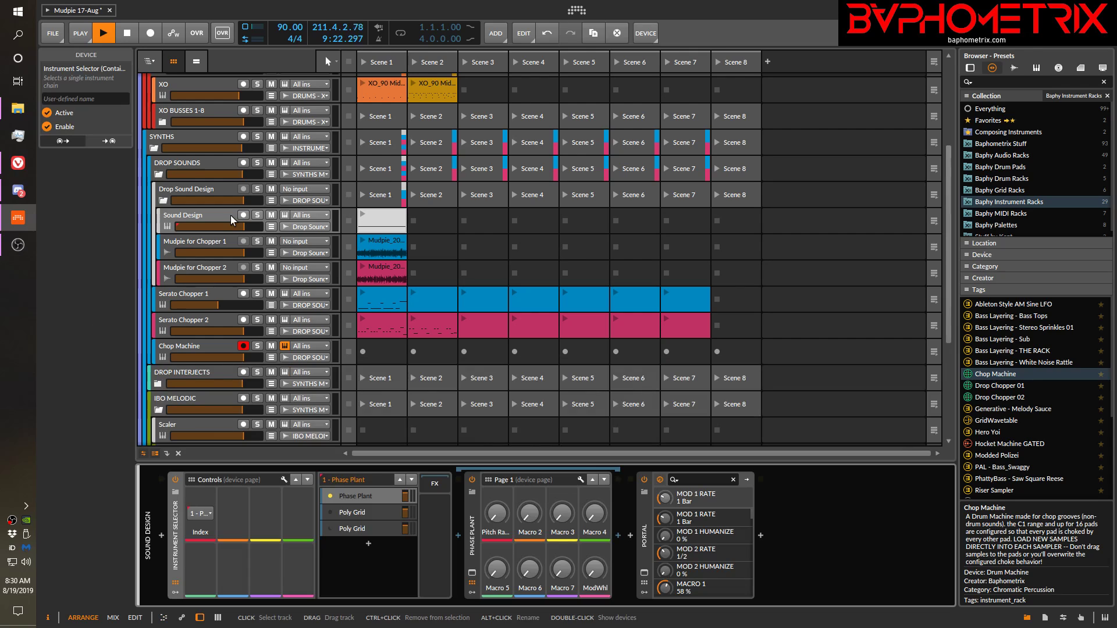
Inspect the patches of both Poly Grid layers in the Sound Design track's Instrument Selector
left_click(352, 512)
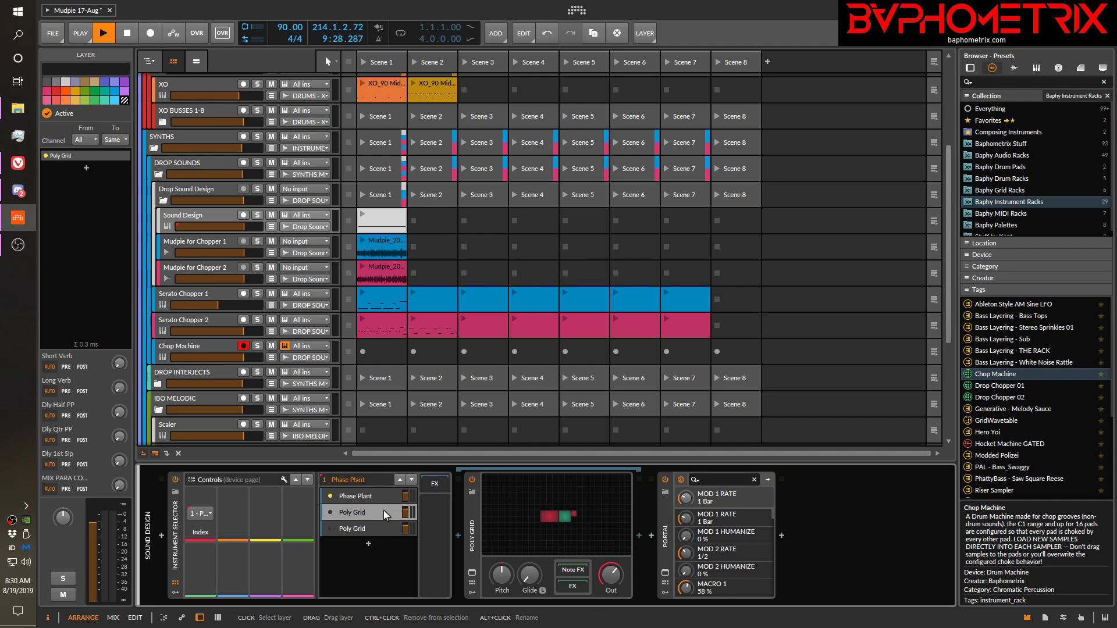
left_click(520, 511)
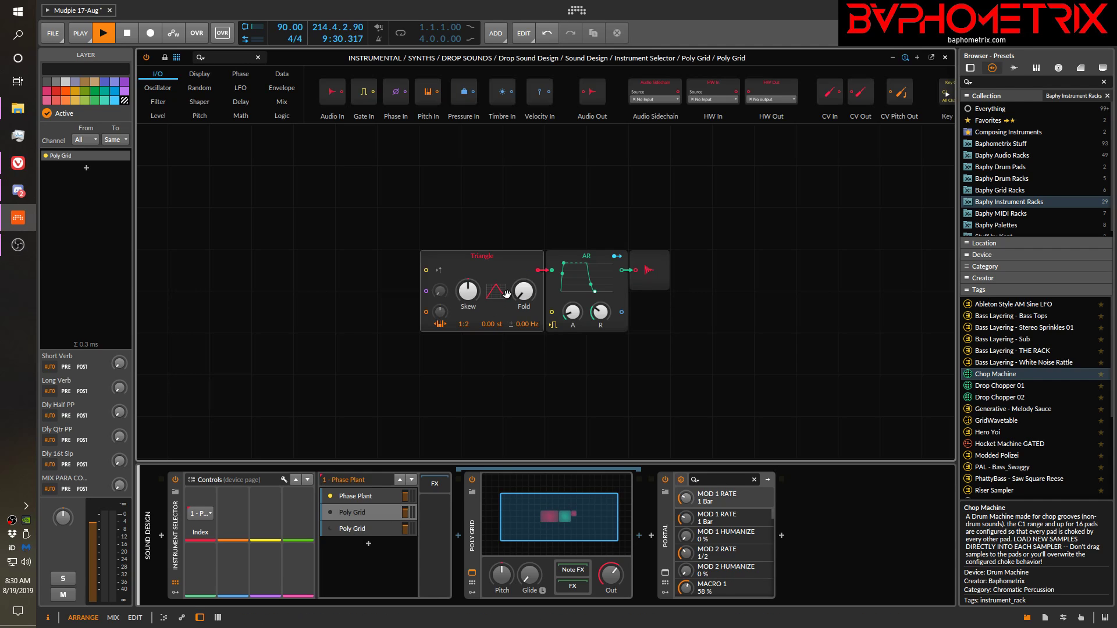
left_click(383, 528)
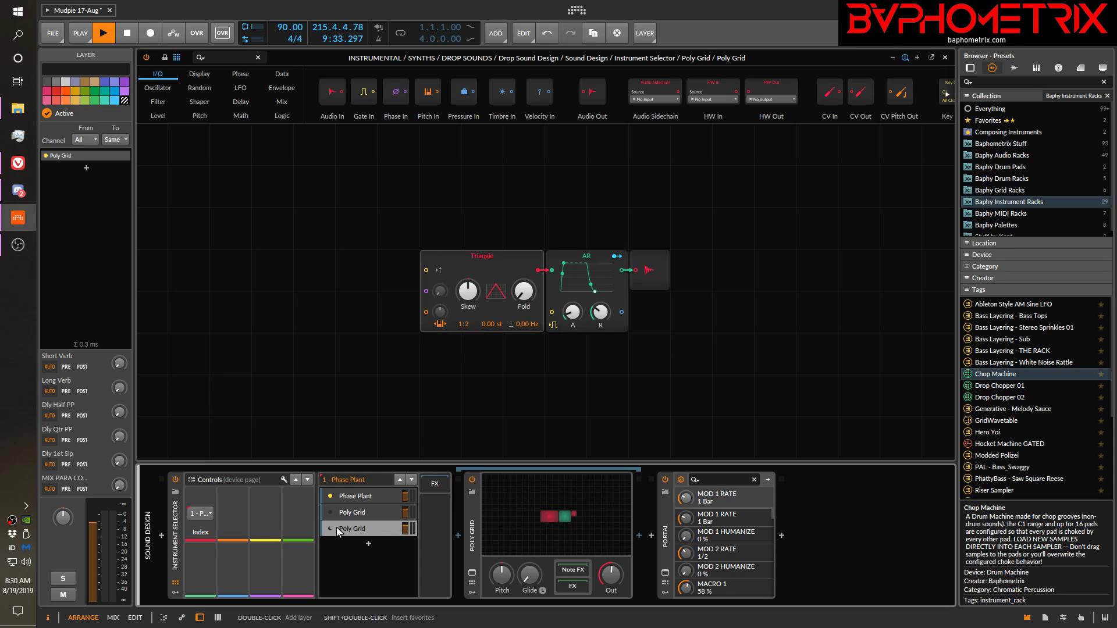
left_click(525, 510)
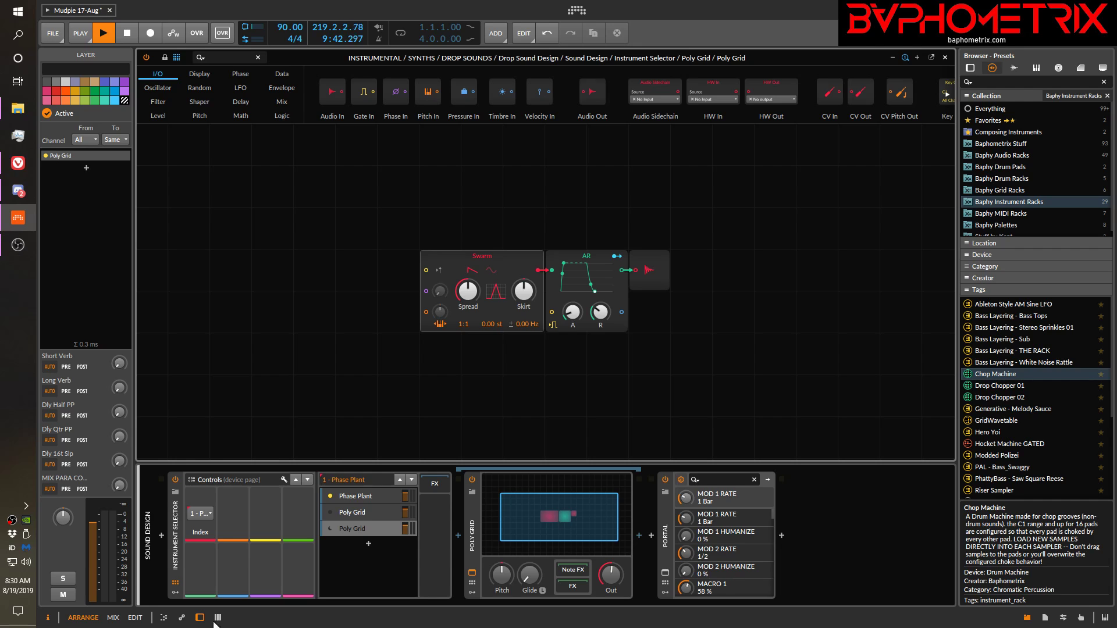
left_click(472, 573)
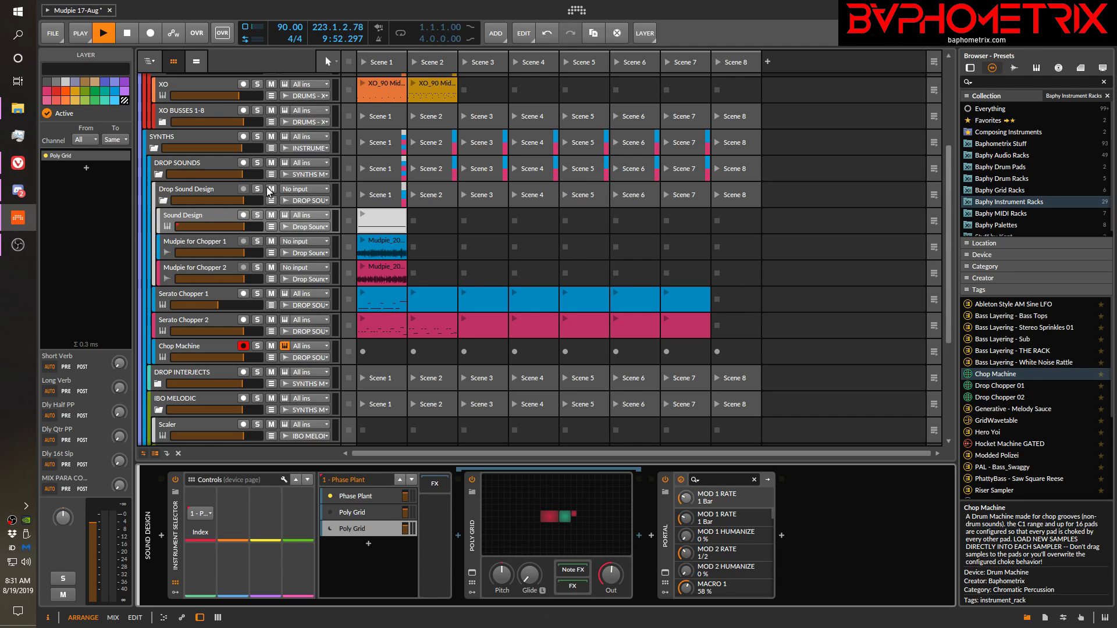
Make the first Poly Grid layer active in the Instrument Selector, and play and stop the Sound Design clip to audition it
left_click(376, 222)
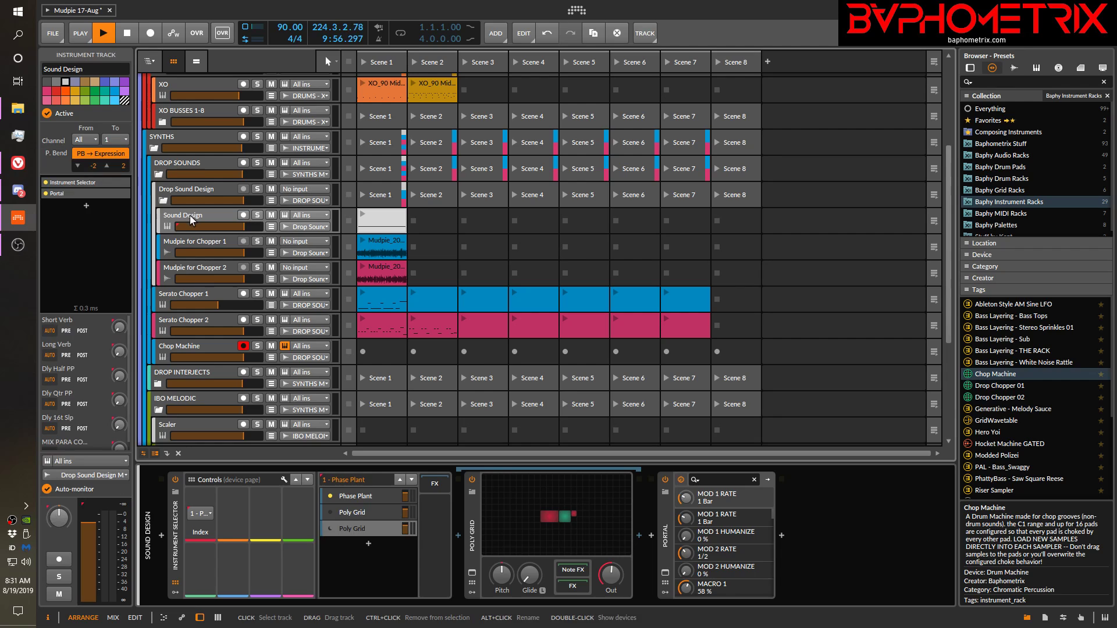
left_click(377, 220)
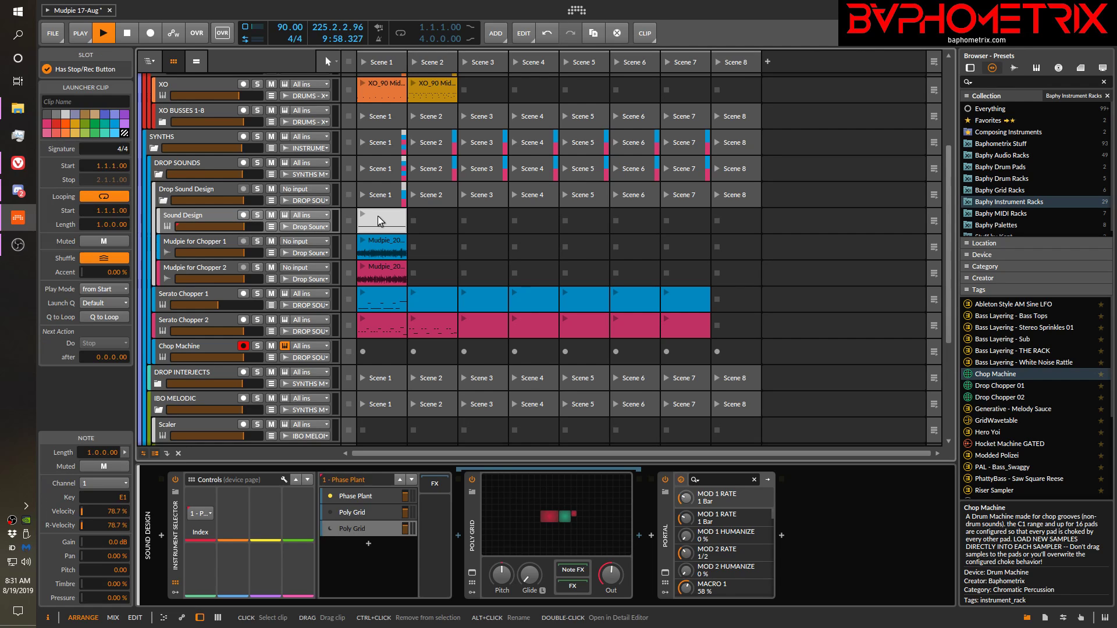
left_click(330, 512)
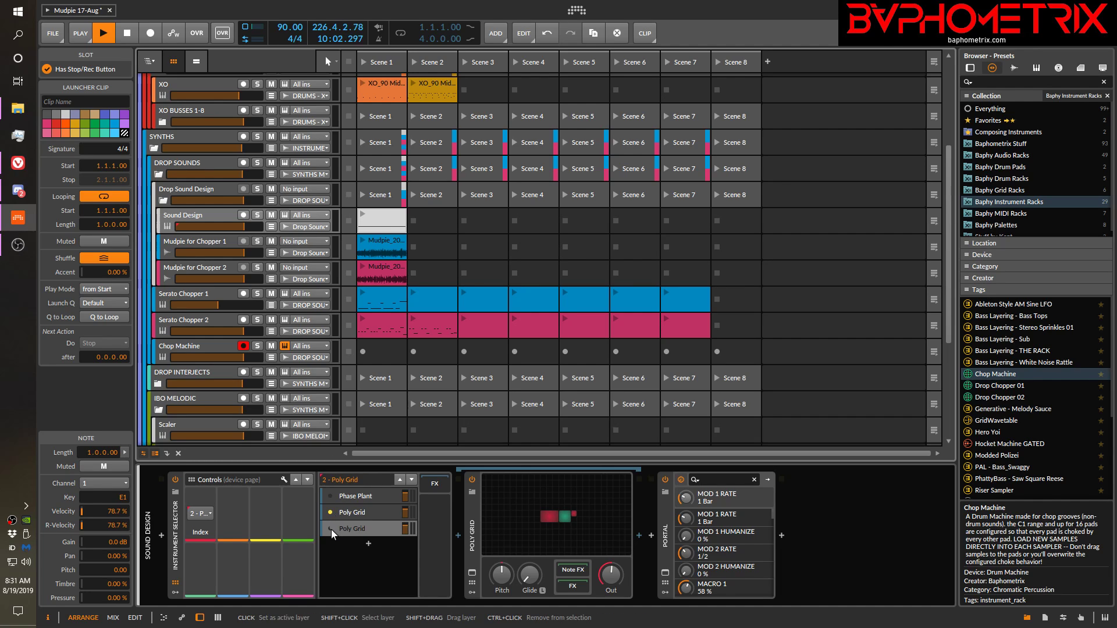
left_click(333, 511)
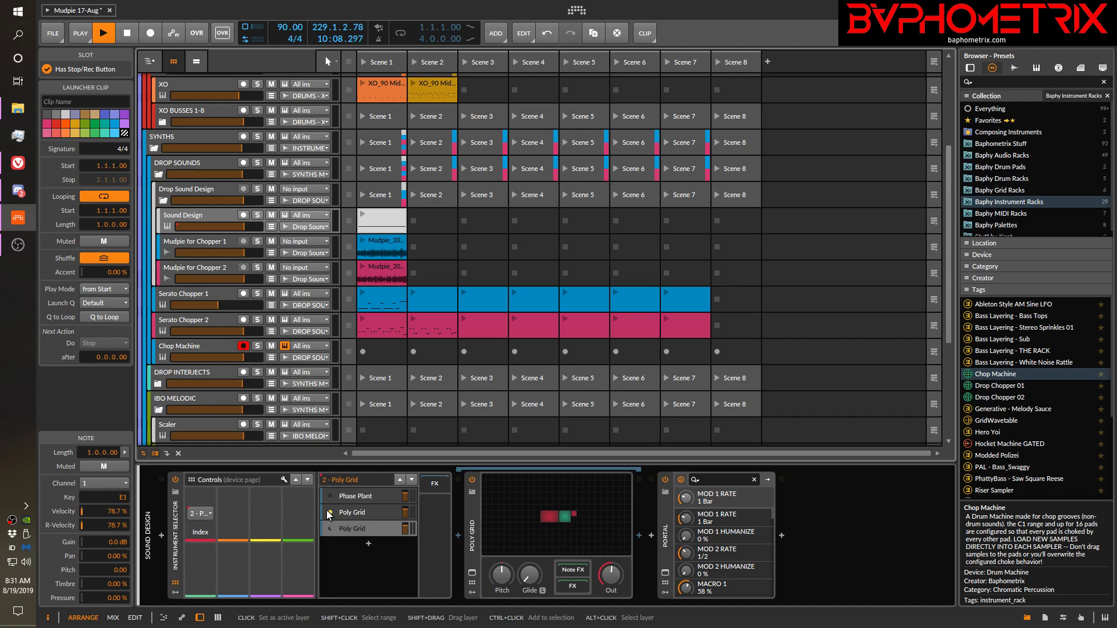
left_click(364, 214)
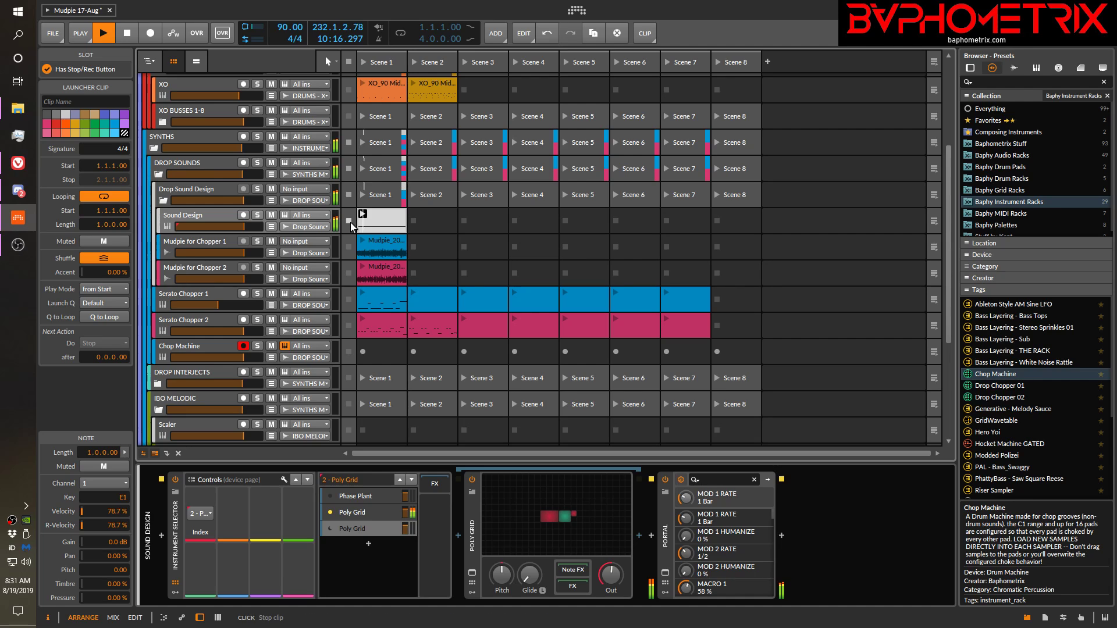
left_click(351, 225)
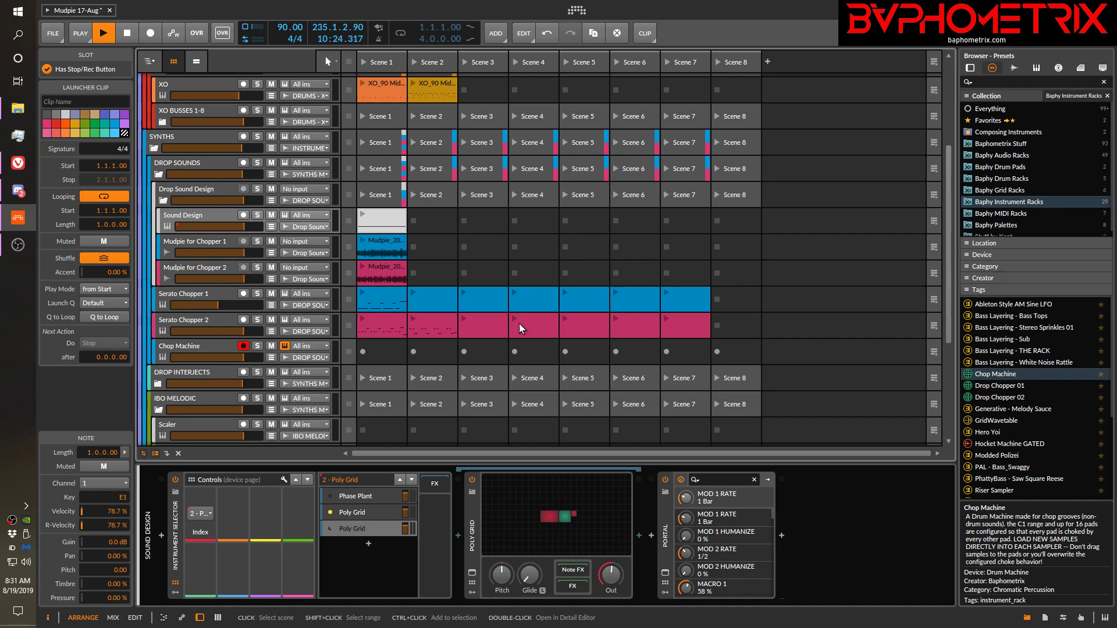
Audition the Sound Design clip with the second Poly Grid layer active and the Portal effect turned off
left_click(354, 529)
left_click(330, 528)
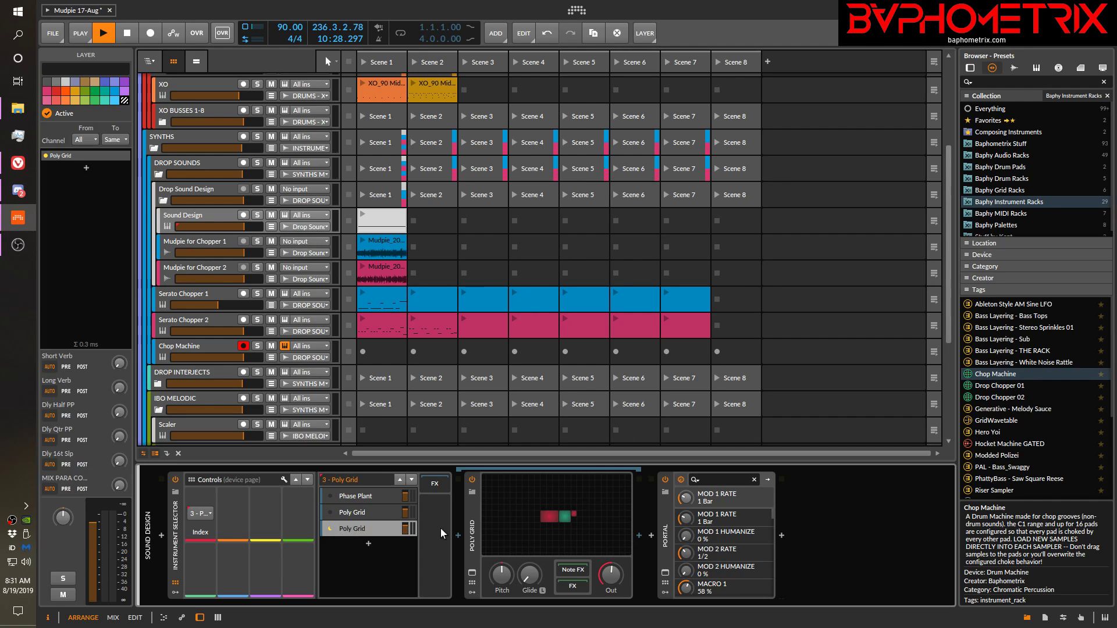
left_click(665, 479)
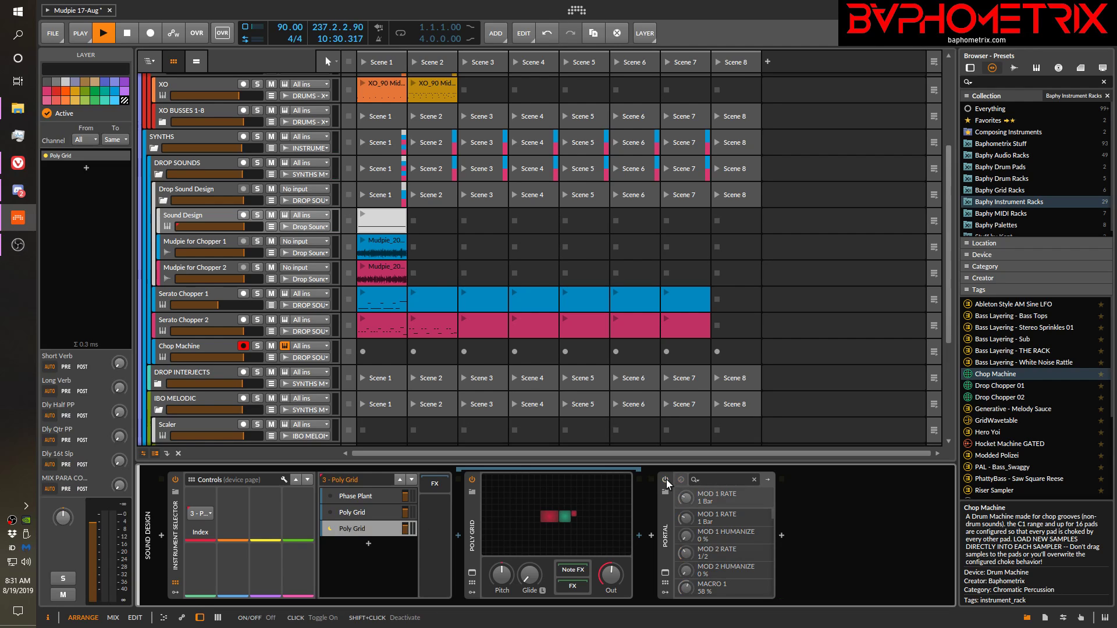
left_click(362, 215)
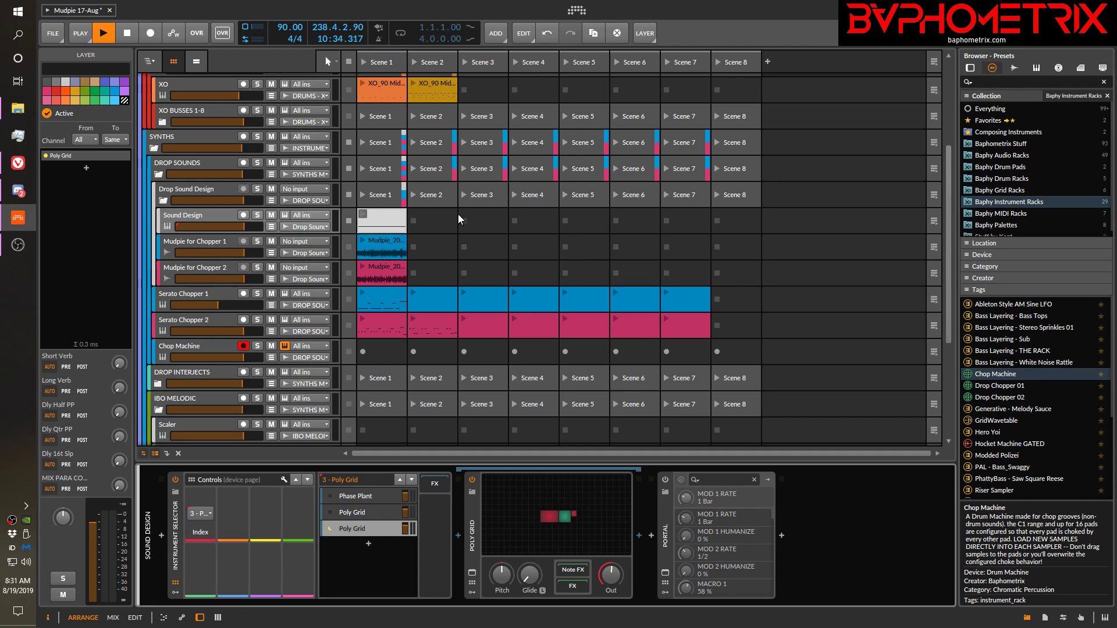
left_click(349, 224)
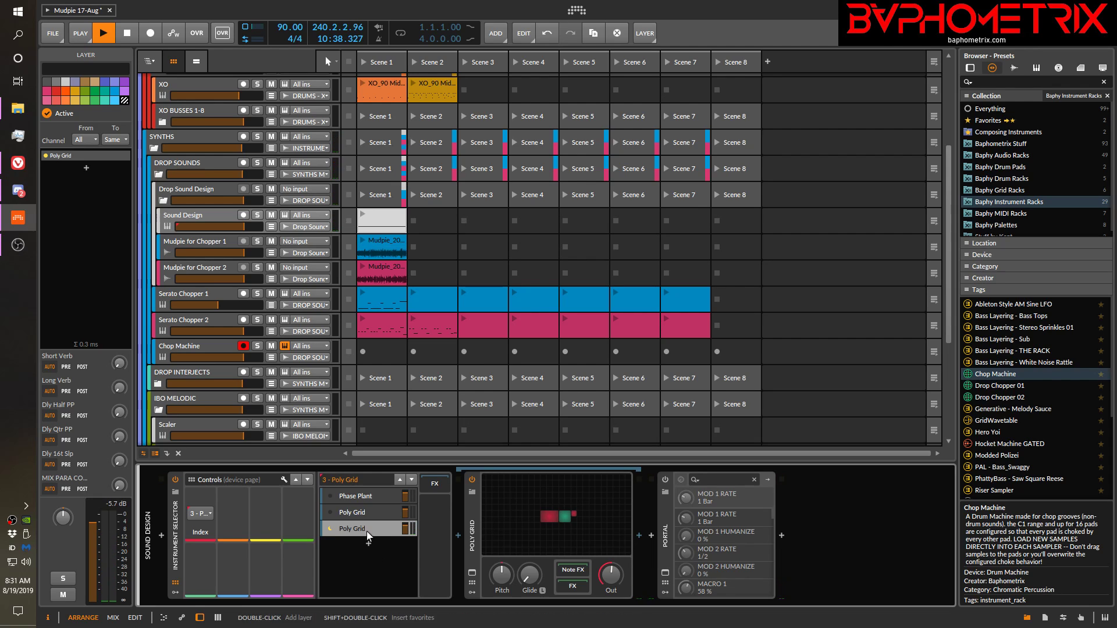
Switch the Instrument Selector back to the first Poly Grid layer and turn the Portal effect on again
left_click(357, 516)
left_click(330, 511)
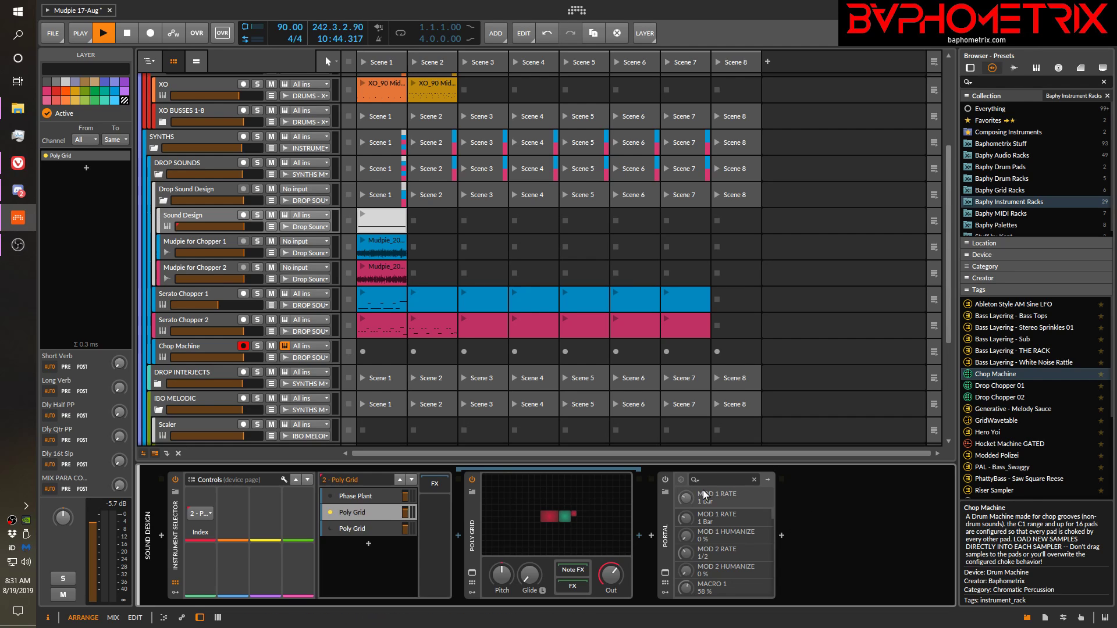
left_click(663, 478)
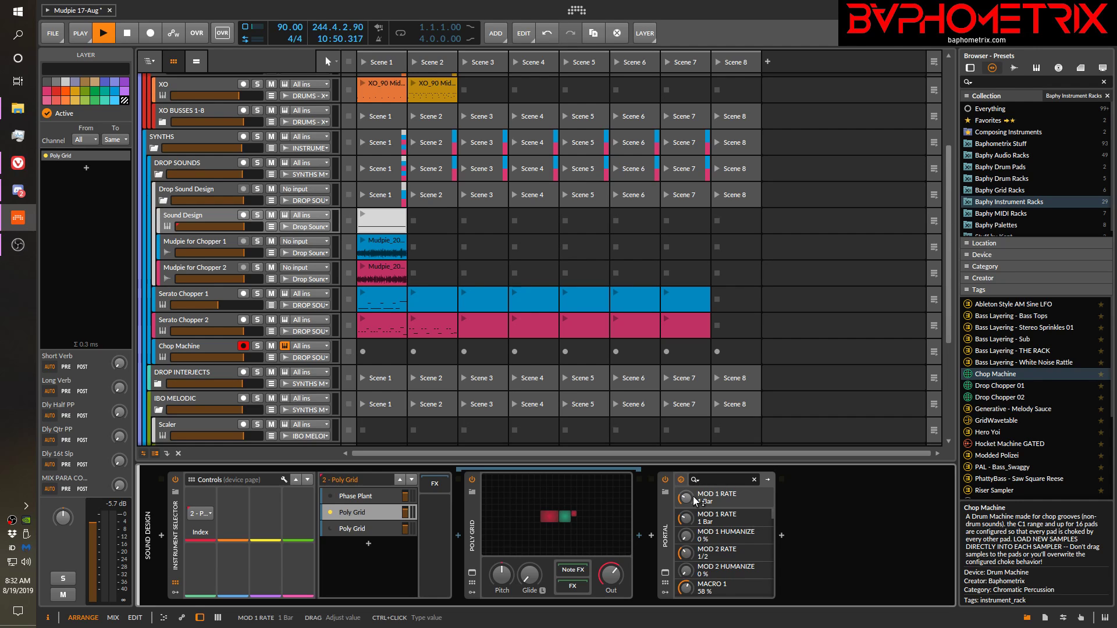
Bounce the Sound Design clip to a new audio track, Pre-Fader at 32-bit floating-point, and play the bounced clip
left_click(392, 220)
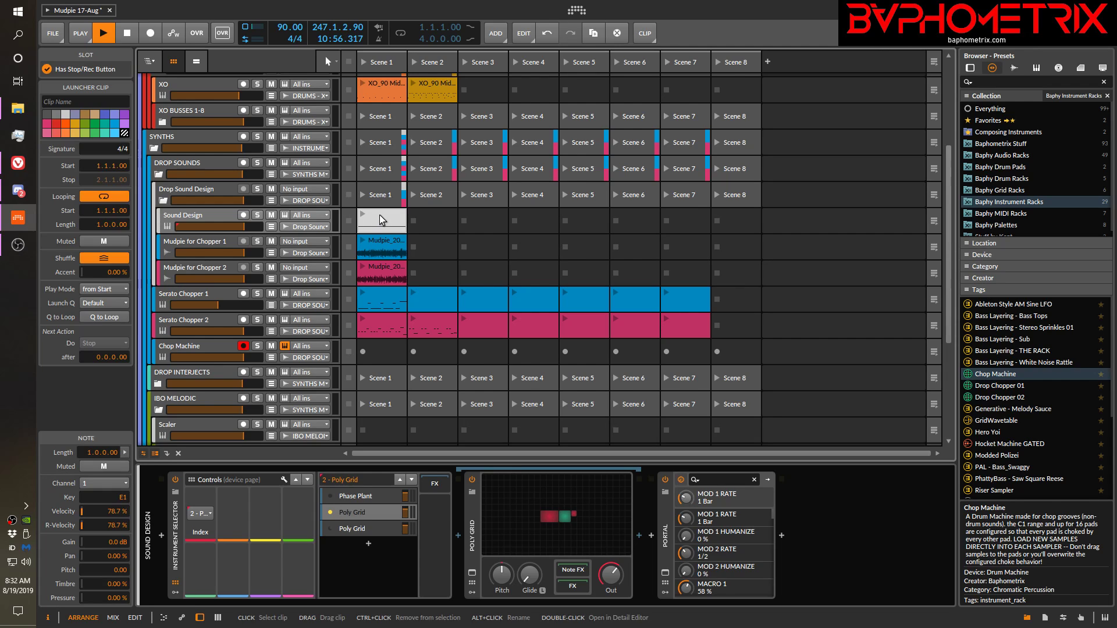
key("ctrl+b")
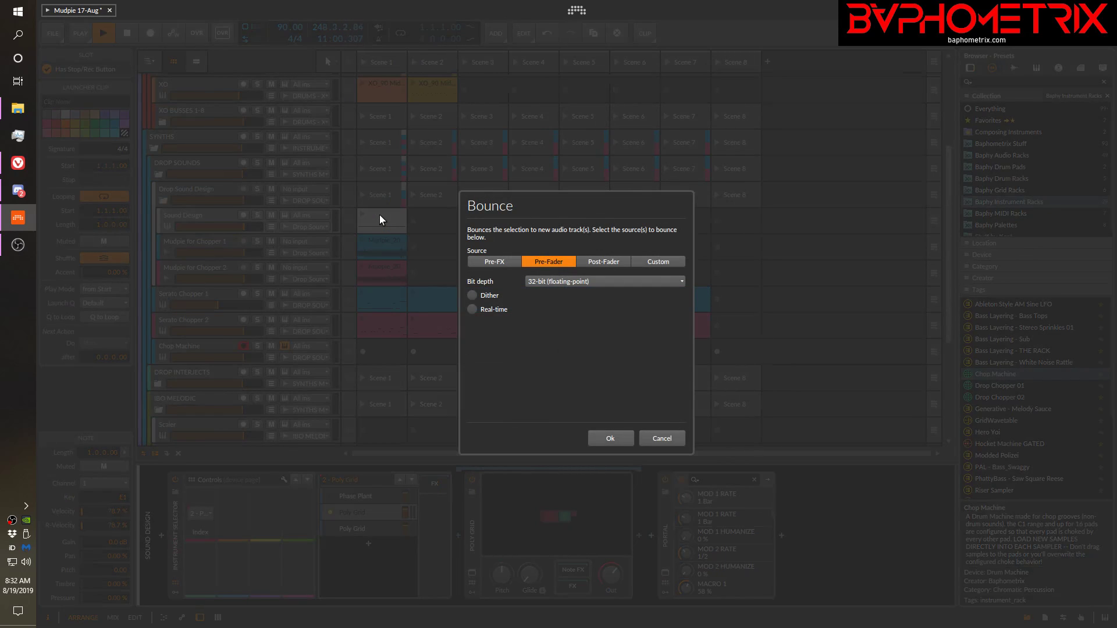
key("Return")
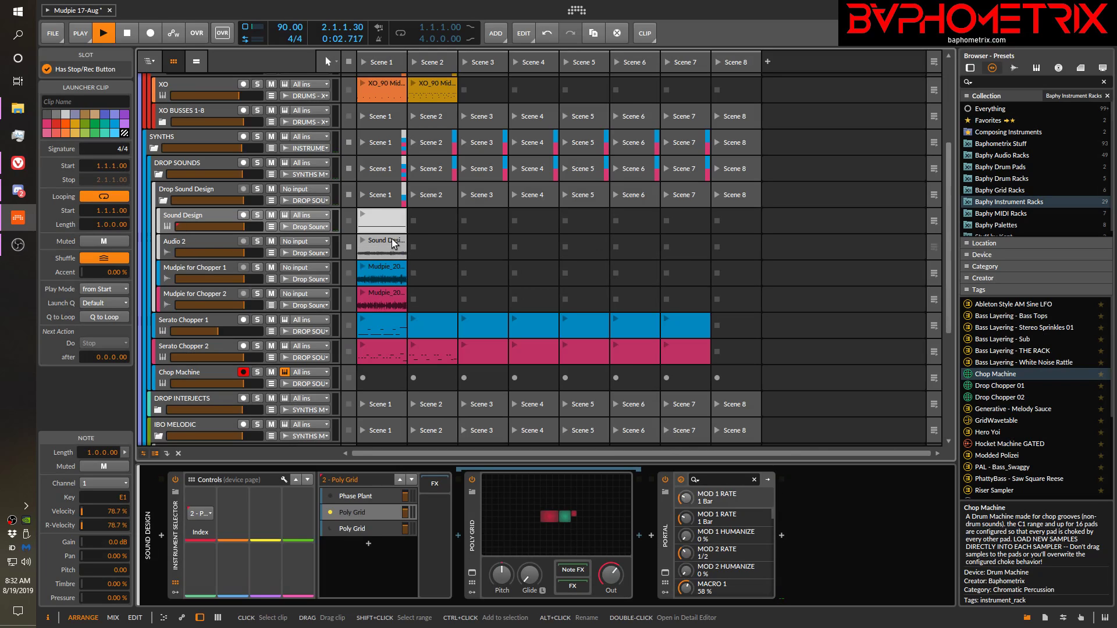
left_click(363, 243)
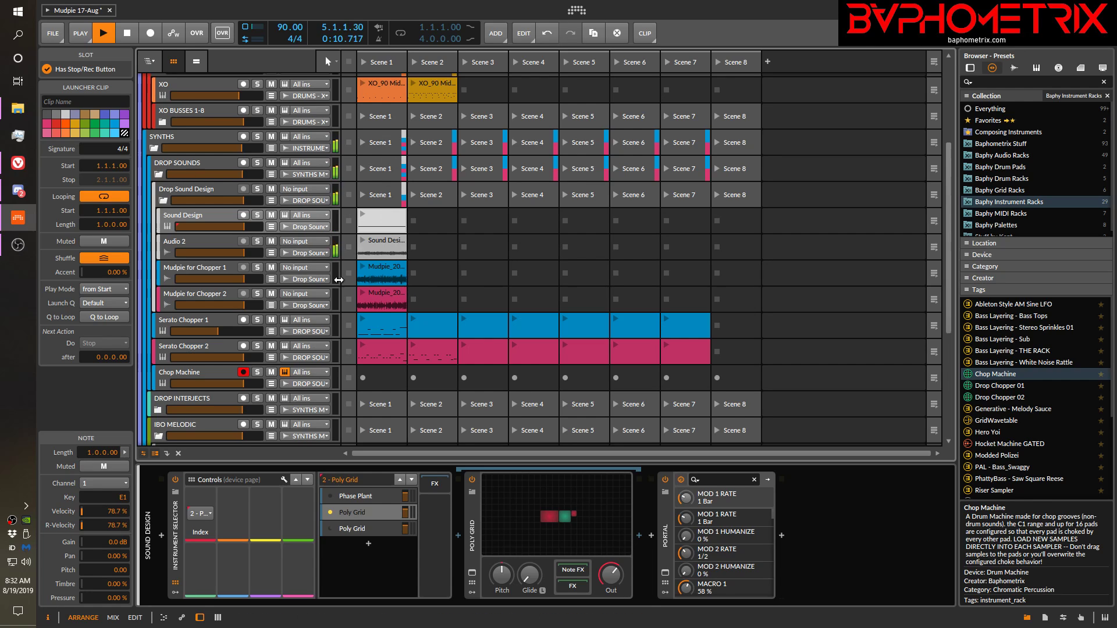
Rename the newly bounced audio track as Bounce 1
left_click(217, 241, "alt")
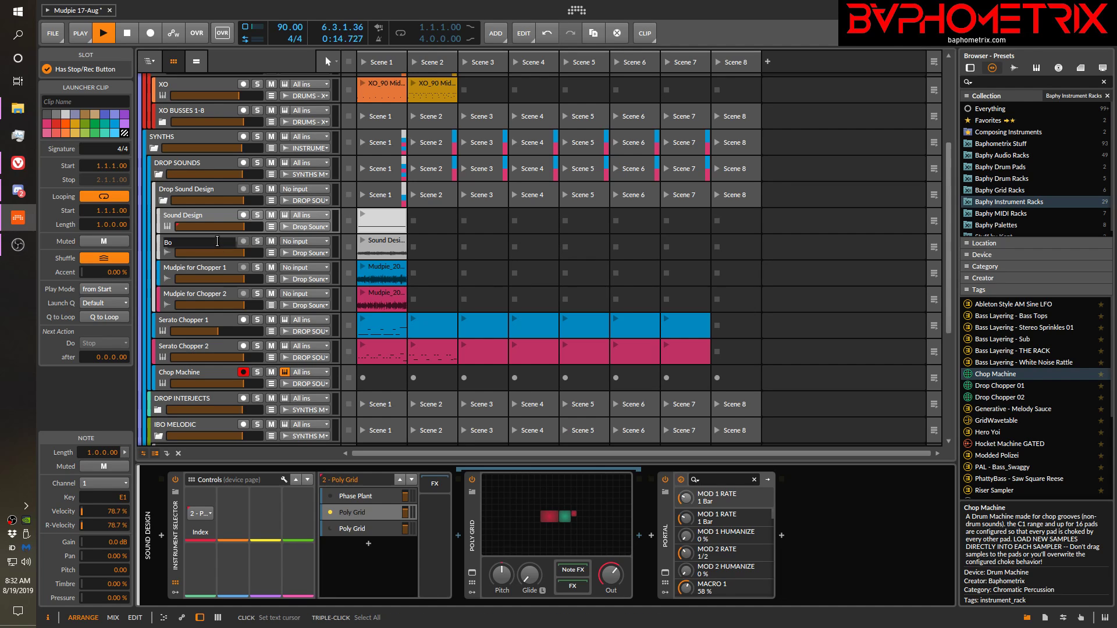
type("Bounce 1")
key("Return")
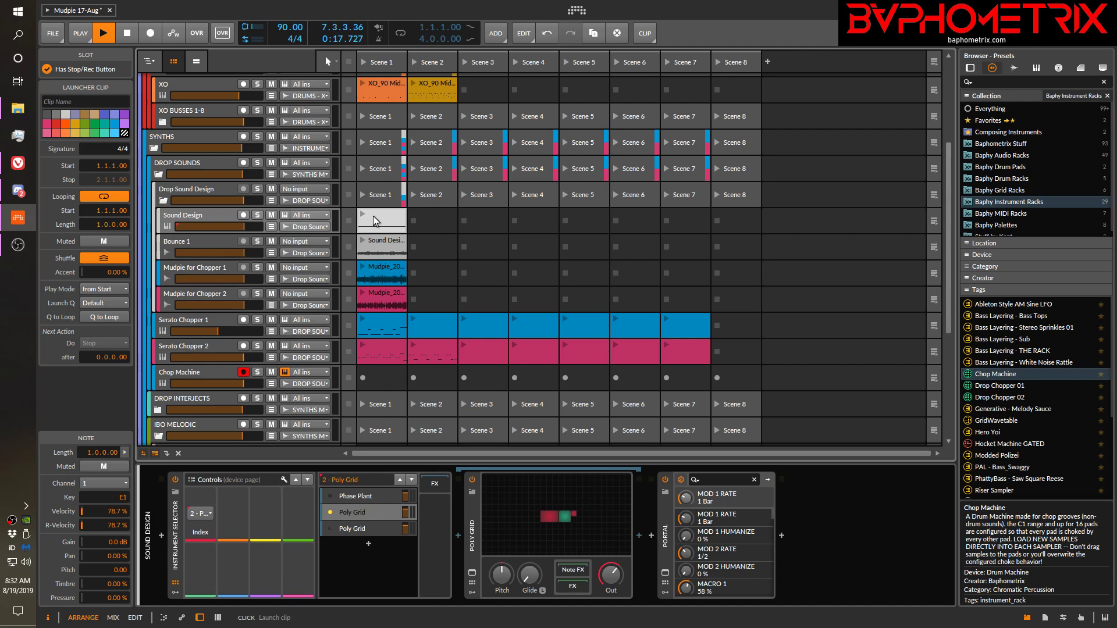
Bounce the Sound Design clip again, Pre-Fader at 32-bit floating-point, with the second Poly Grid layer active and Portal turned off
left_click(224, 218)
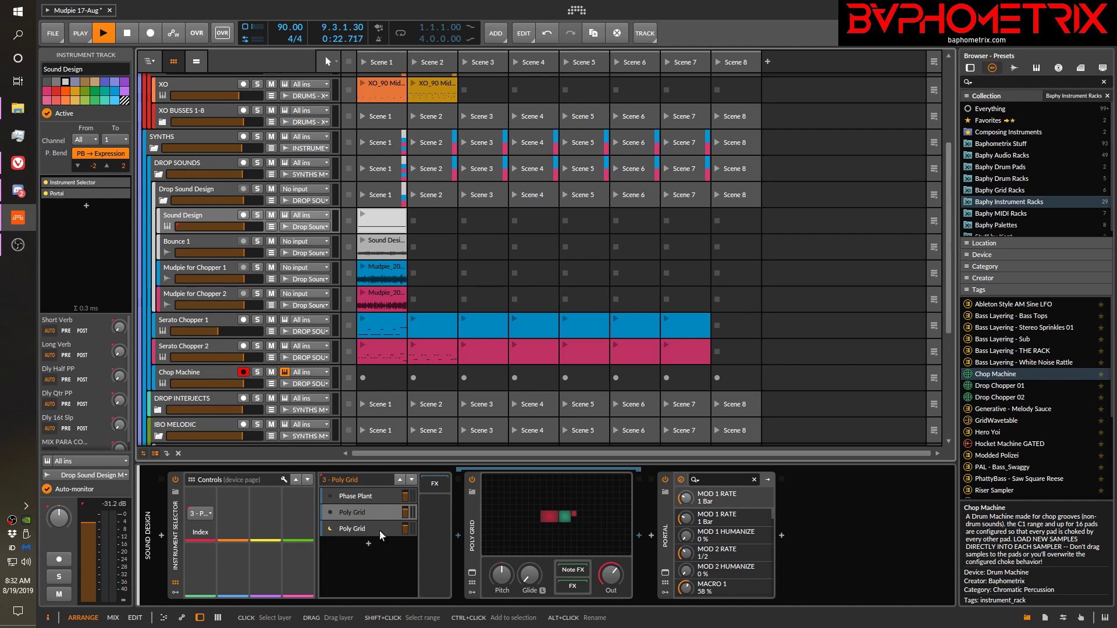
left_click(665, 479)
left_click(391, 217)
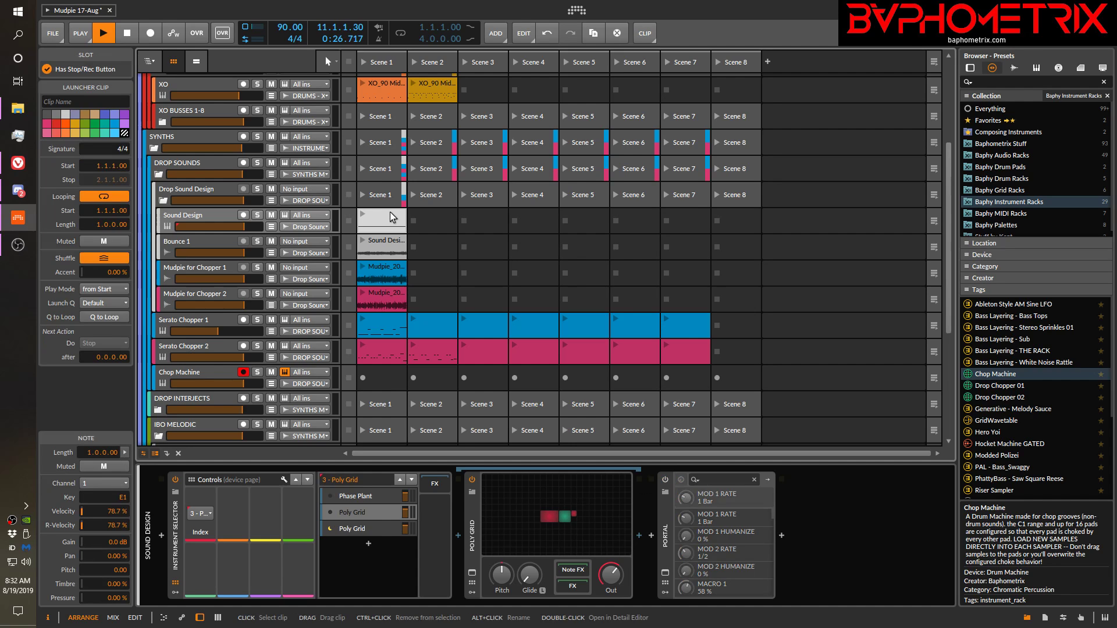
key("ctrl+b")
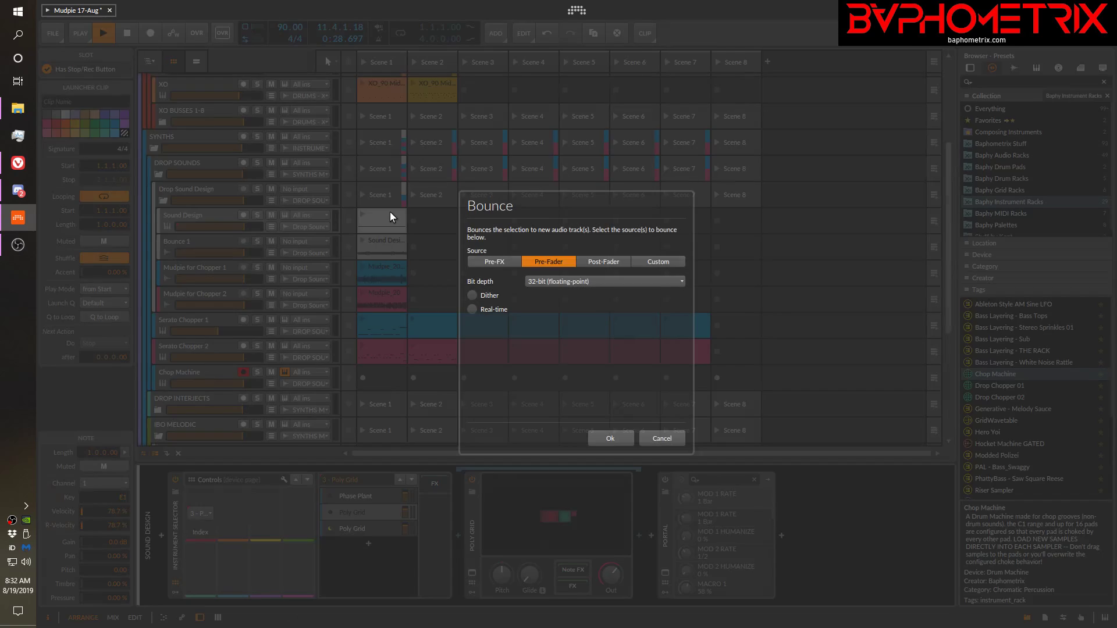
key("Return")
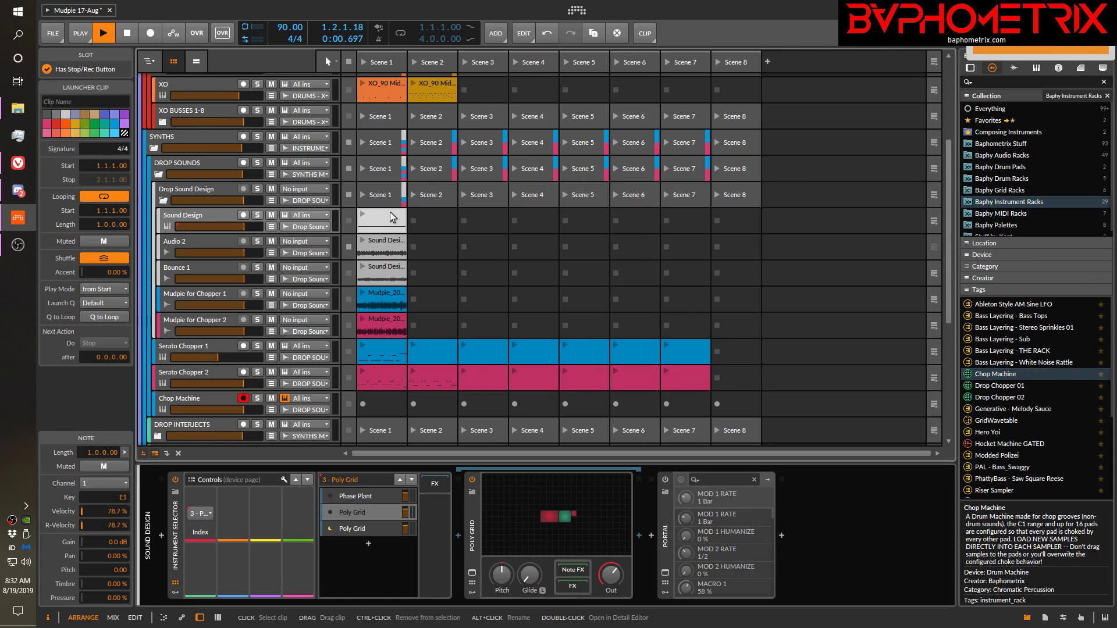
Play the second bounced clip and rename its audio track as Bounce 2
left_click(363, 241)
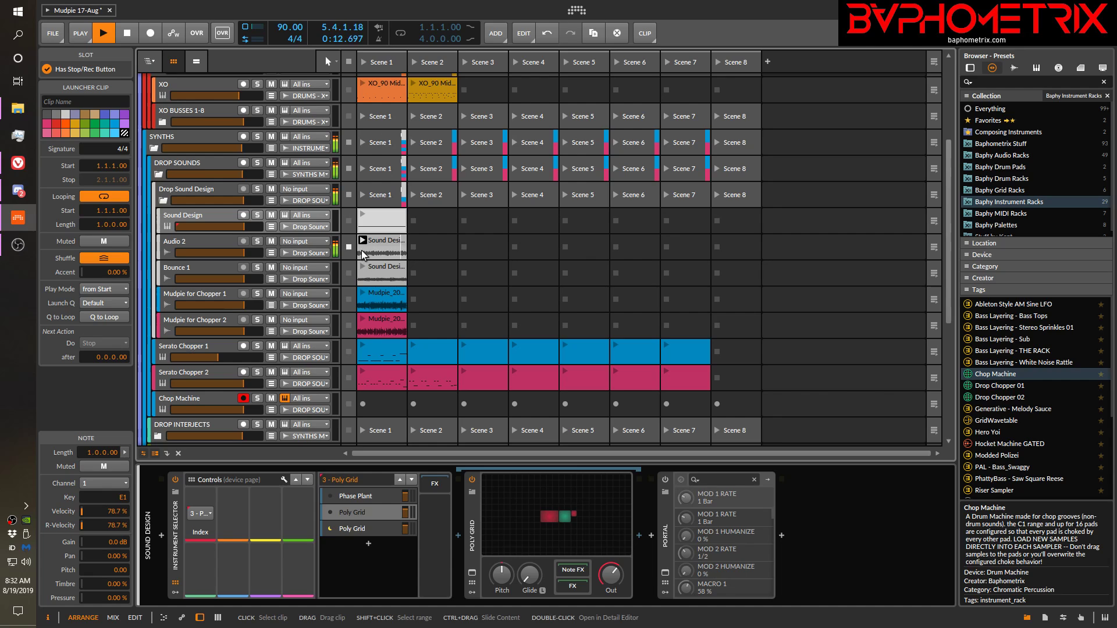
double_click(218, 241)
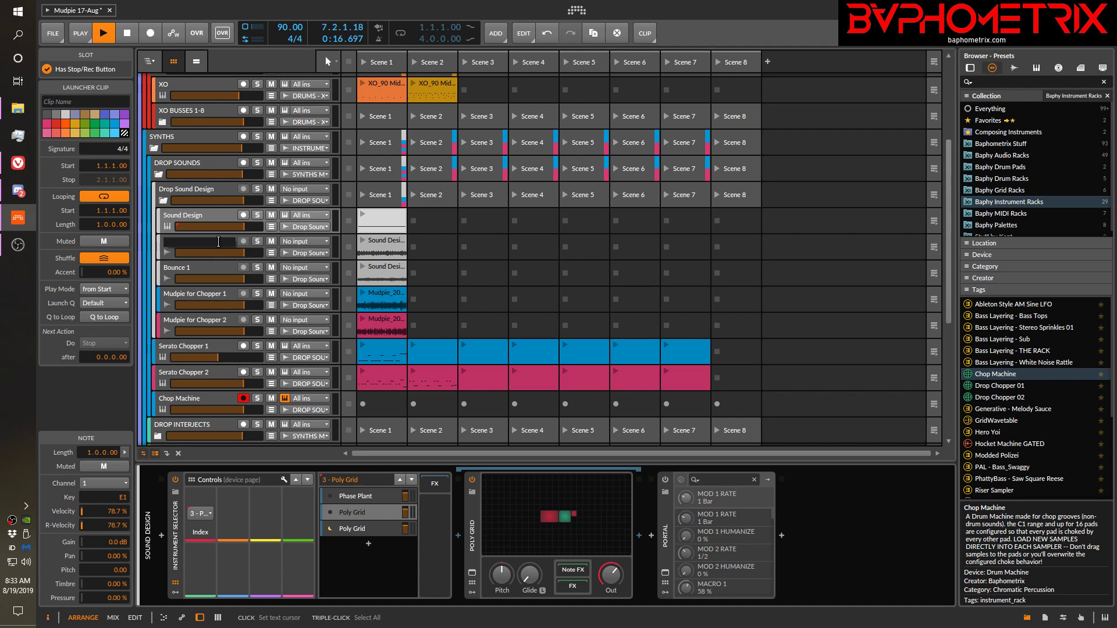
type("Bounce 2")
key("Return")
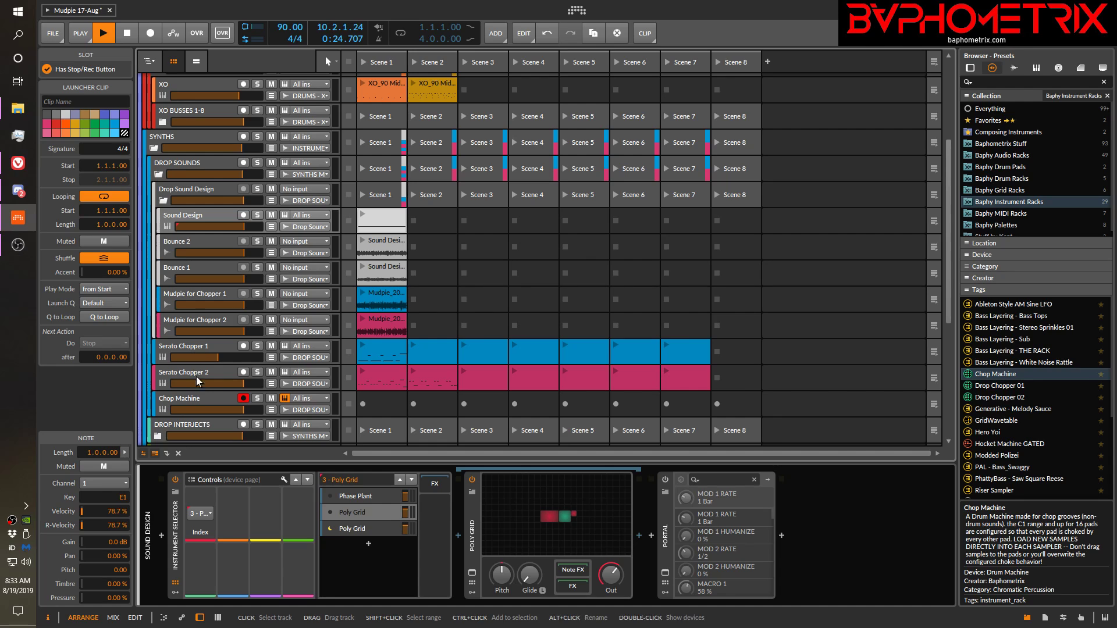
Try to load the Bounce 2 clip from the launcher straight into the Chop Machine's first Sampler pad
left_click(204, 405)
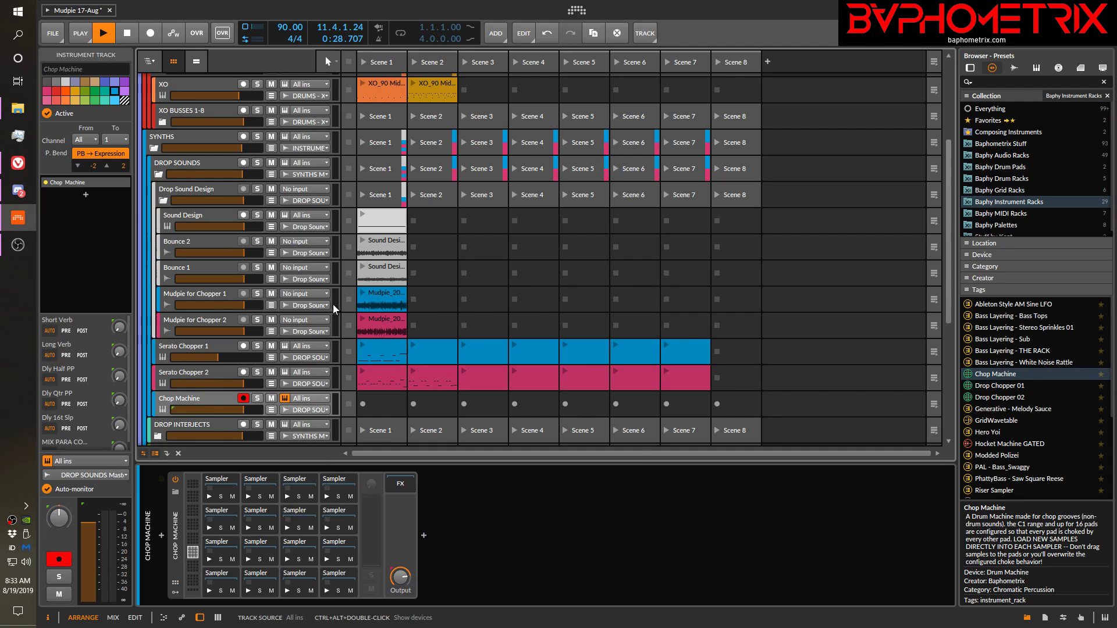
left_click(384, 243)
left_click_drag(384, 243, 381, 354)
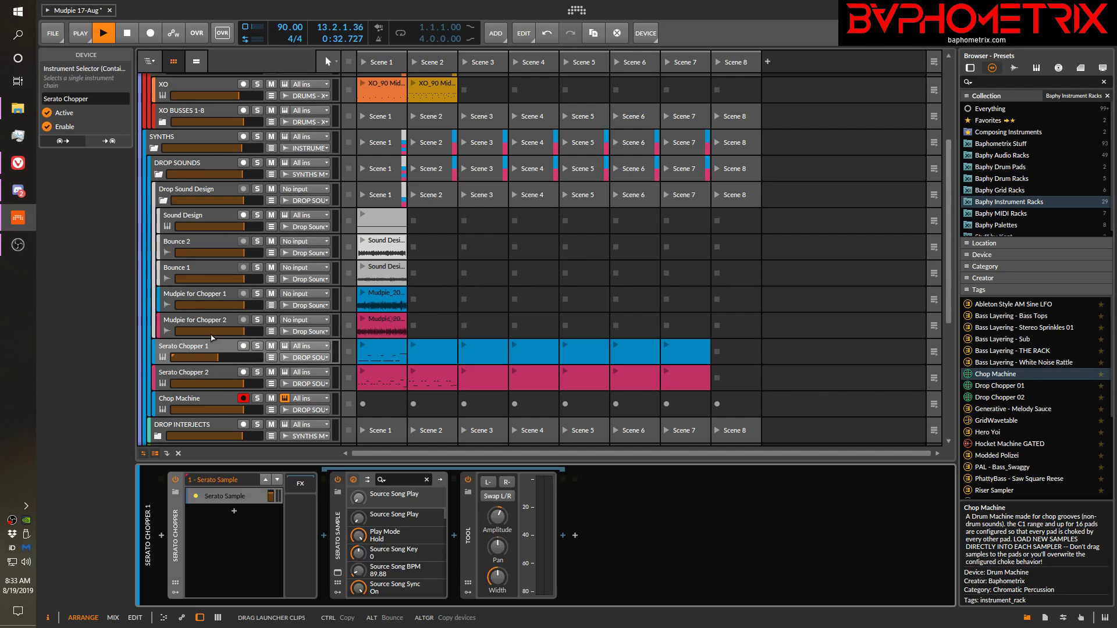
left_click(209, 399)
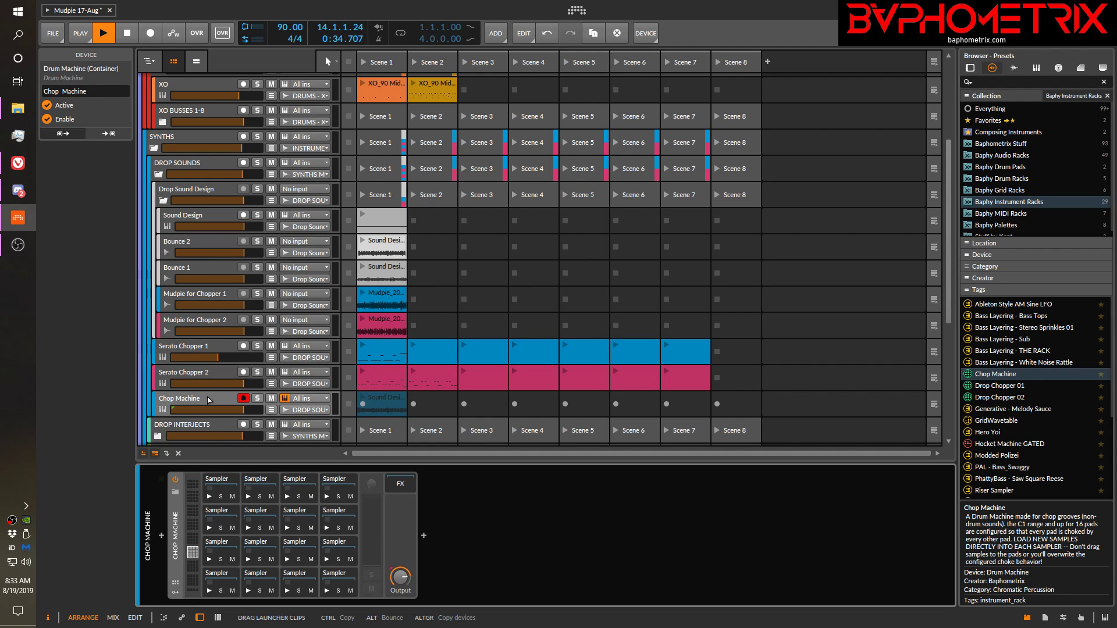
left_click(224, 582)
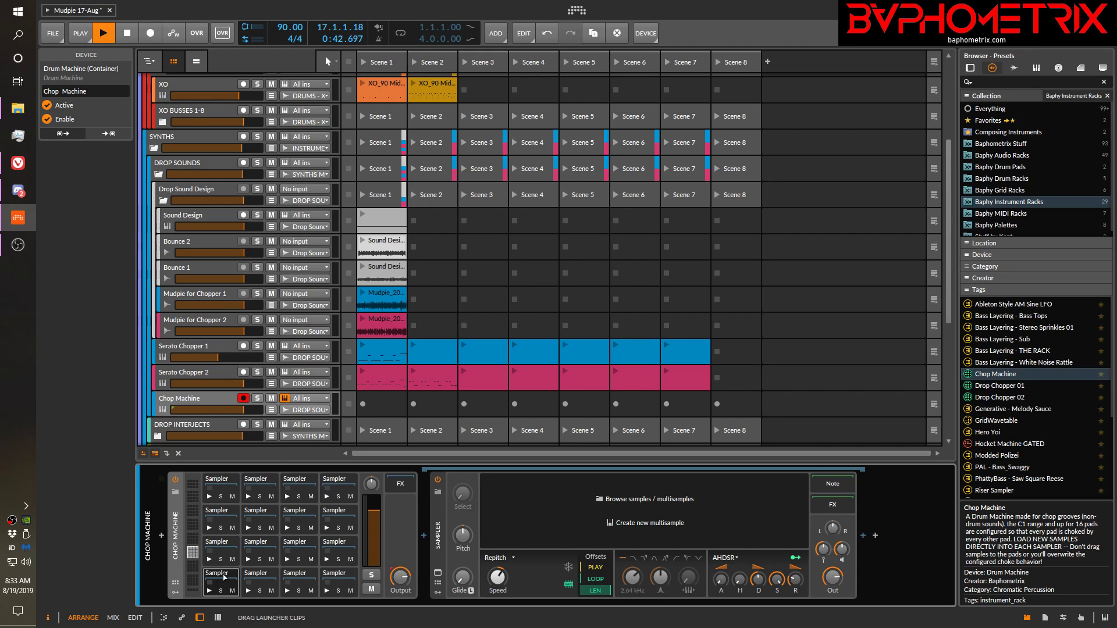
Open the Bounce 1 clip in the detail editor and check which audio file its event uses
left_click(376, 240)
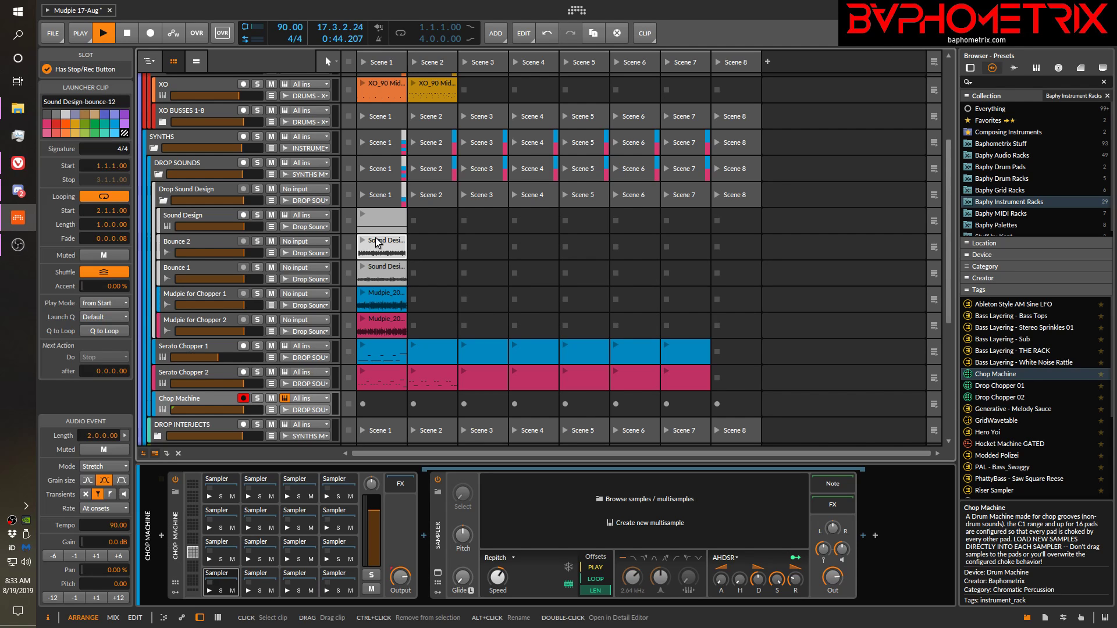
left_click(209, 246)
left_click(346, 270)
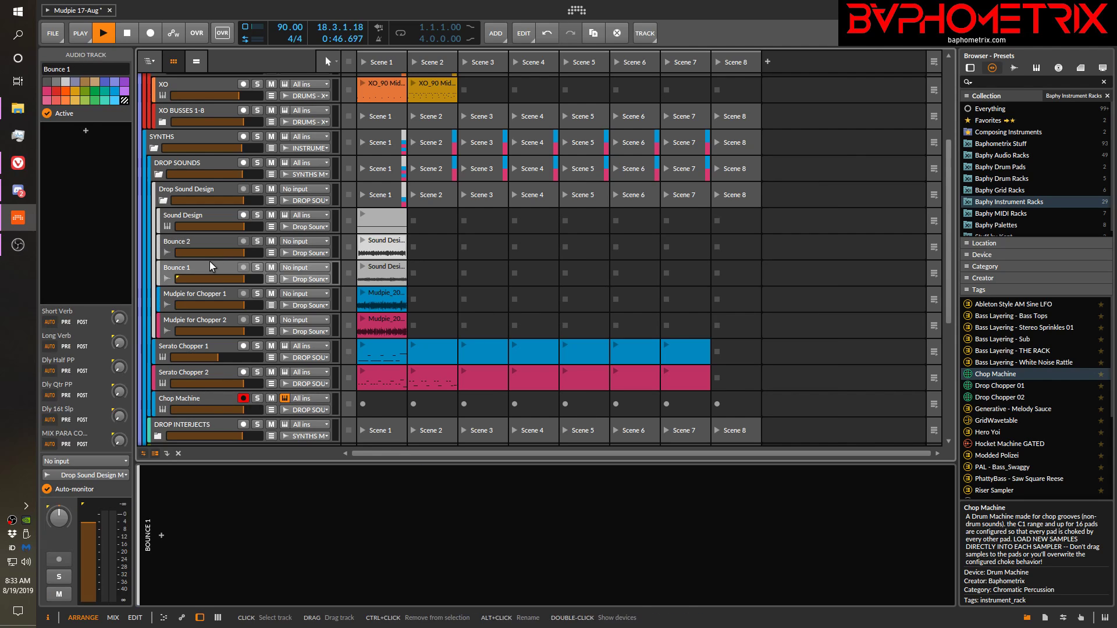
double_click(384, 273)
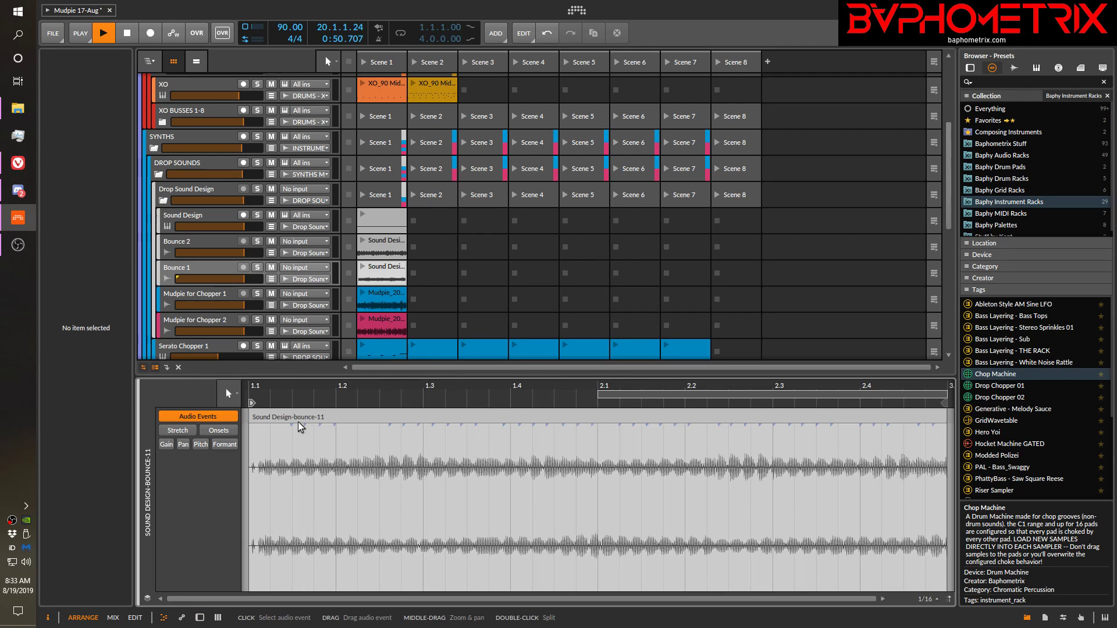
left_click(300, 420)
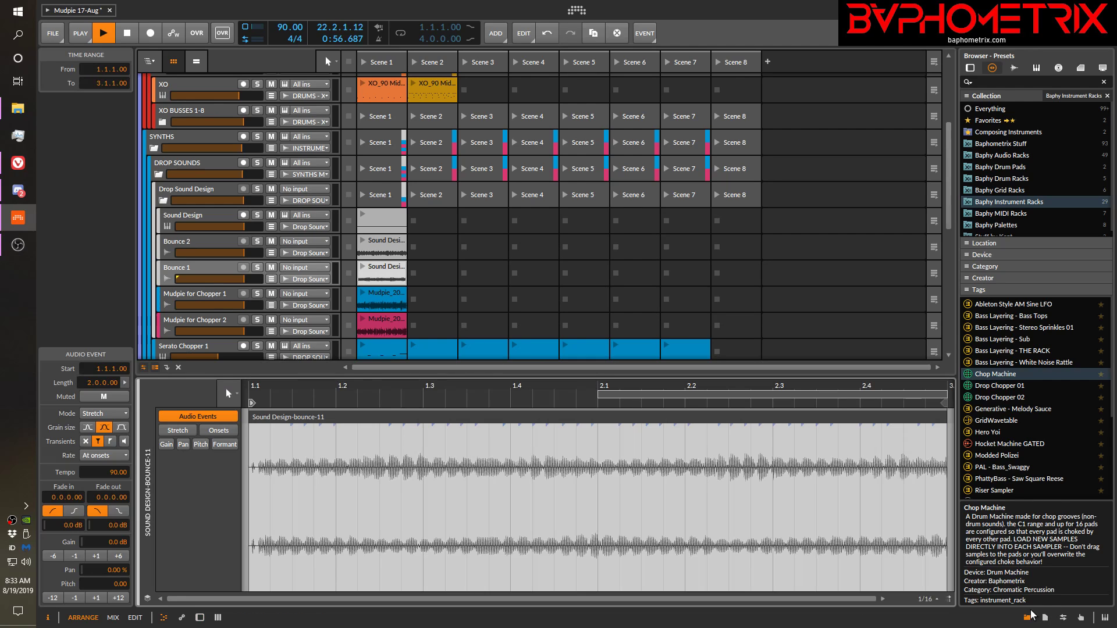
Show the project's file list and select the Bounce 2 clip to check its audio file name
left_click(1045, 618)
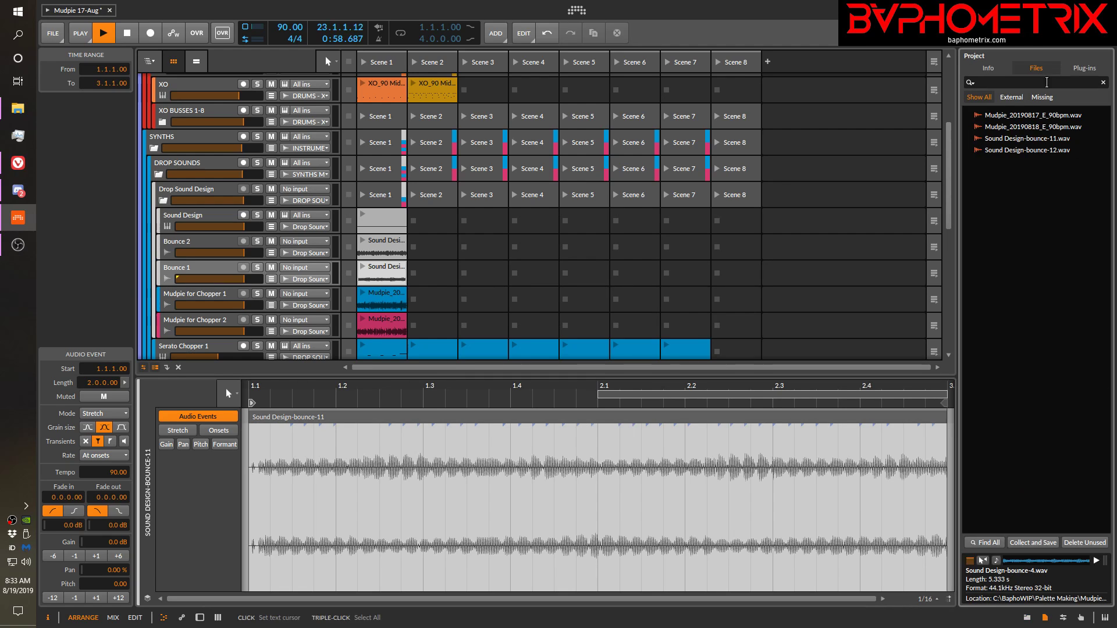
left_click(992, 66)
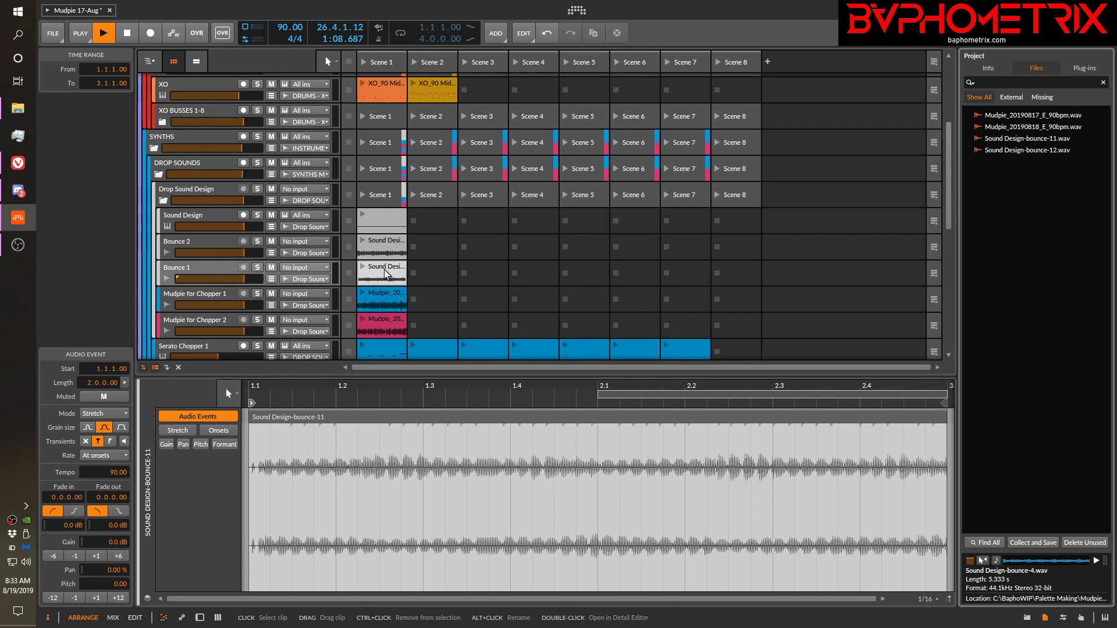
left_click(385, 243)
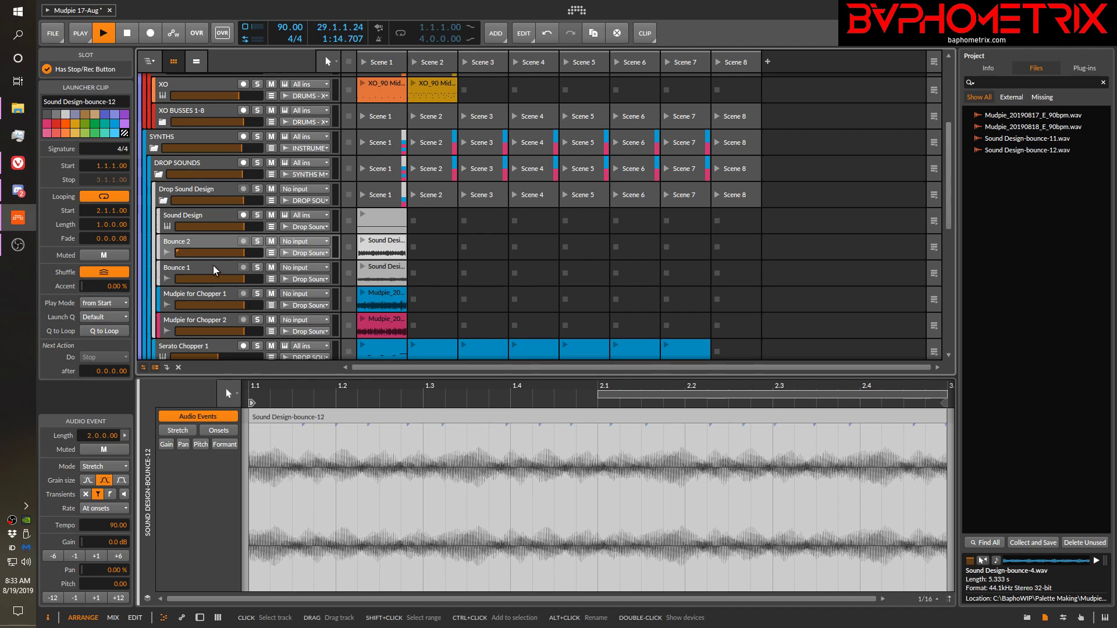
Load Sound Design-bounce-11.wav from the project files into the Chop Machine's first Sampler pad
scroll(213, 266, "down", 3)
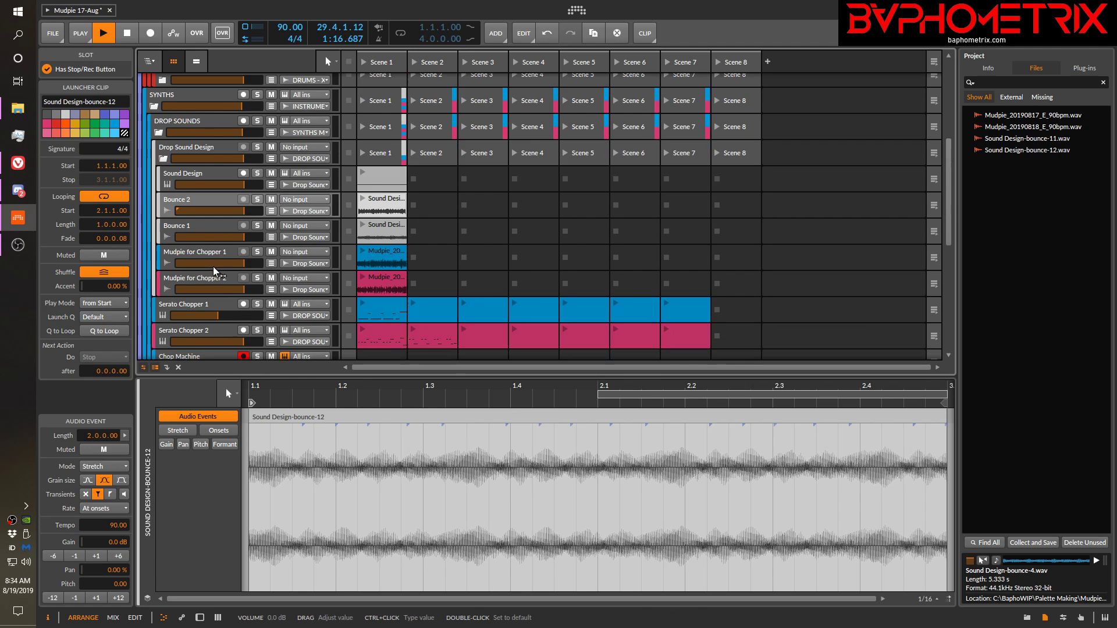
left_click(203, 319)
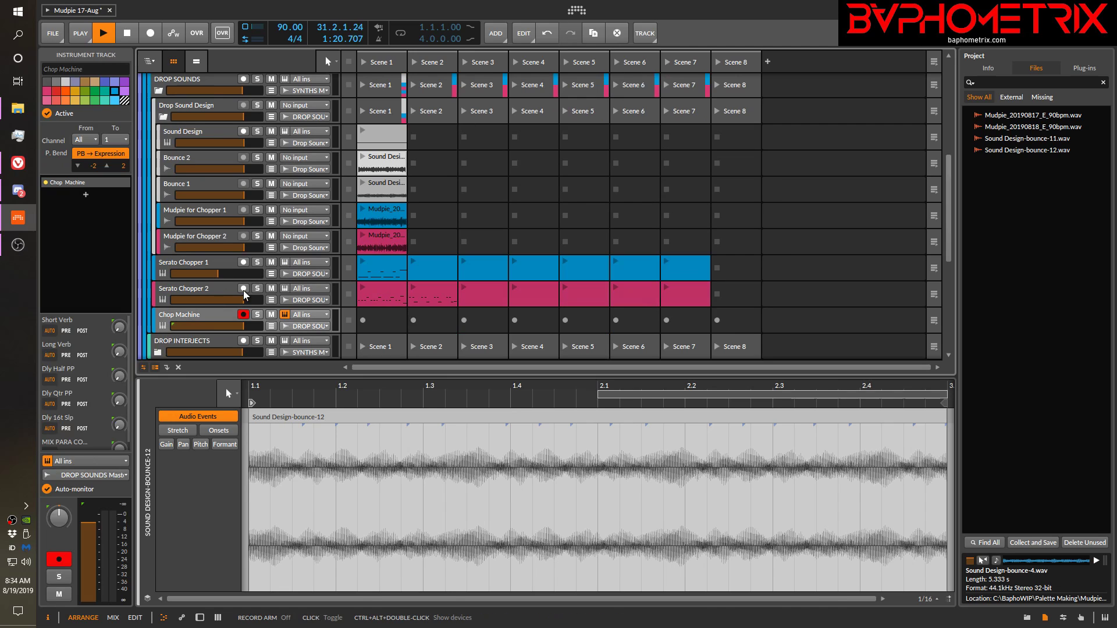
key("d")
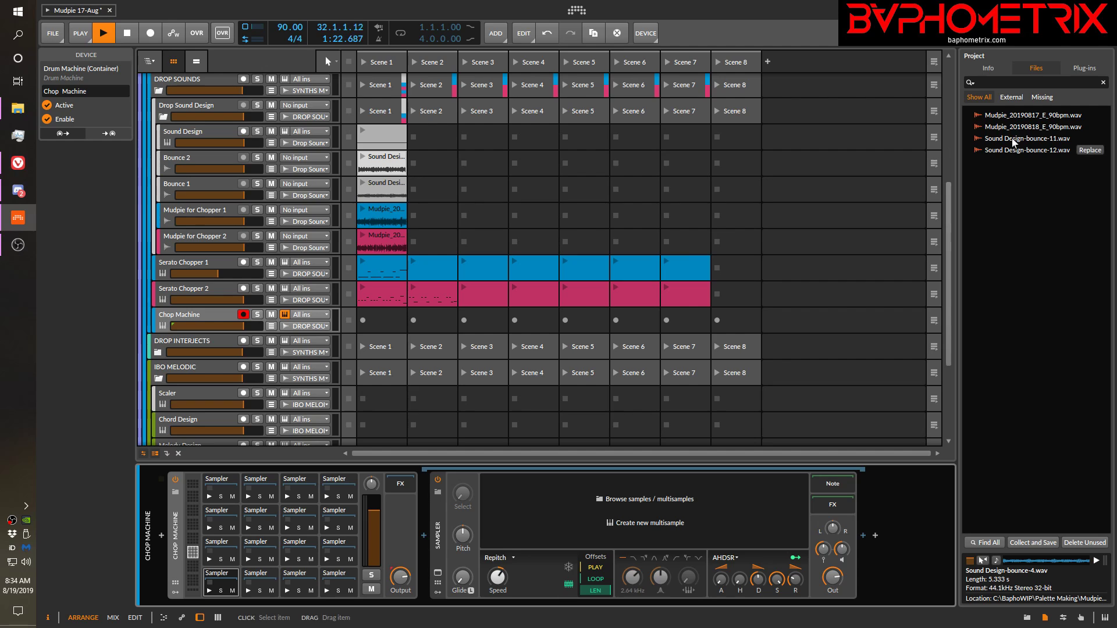
mouse_move(1017, 140)
left_click_drag(1013, 142, 960, 213)
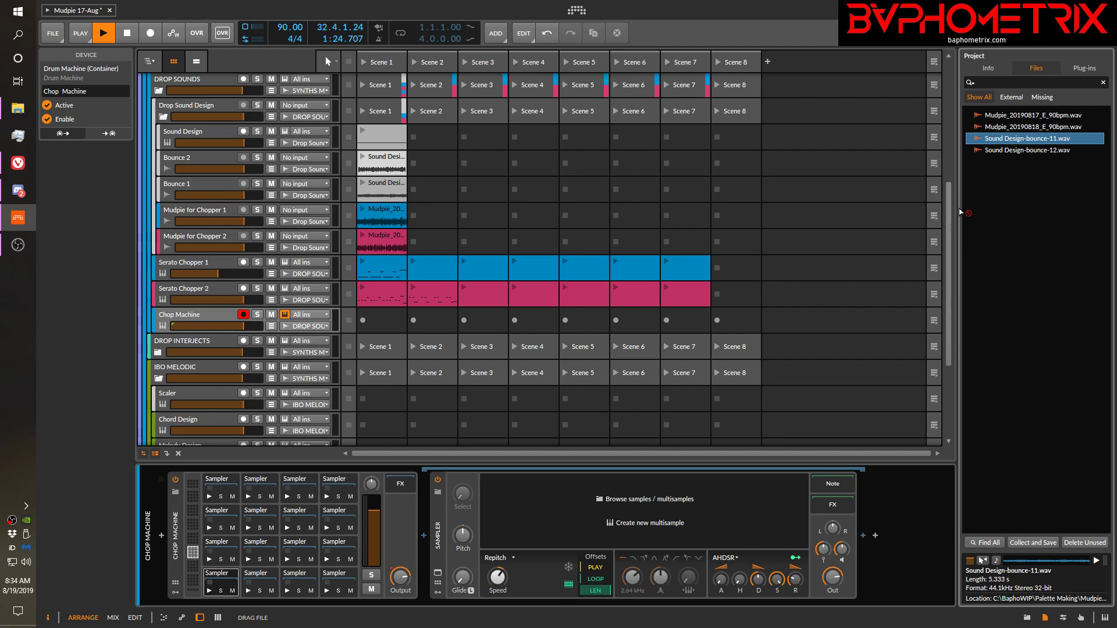
left_click_drag(882, 348, 228, 585)
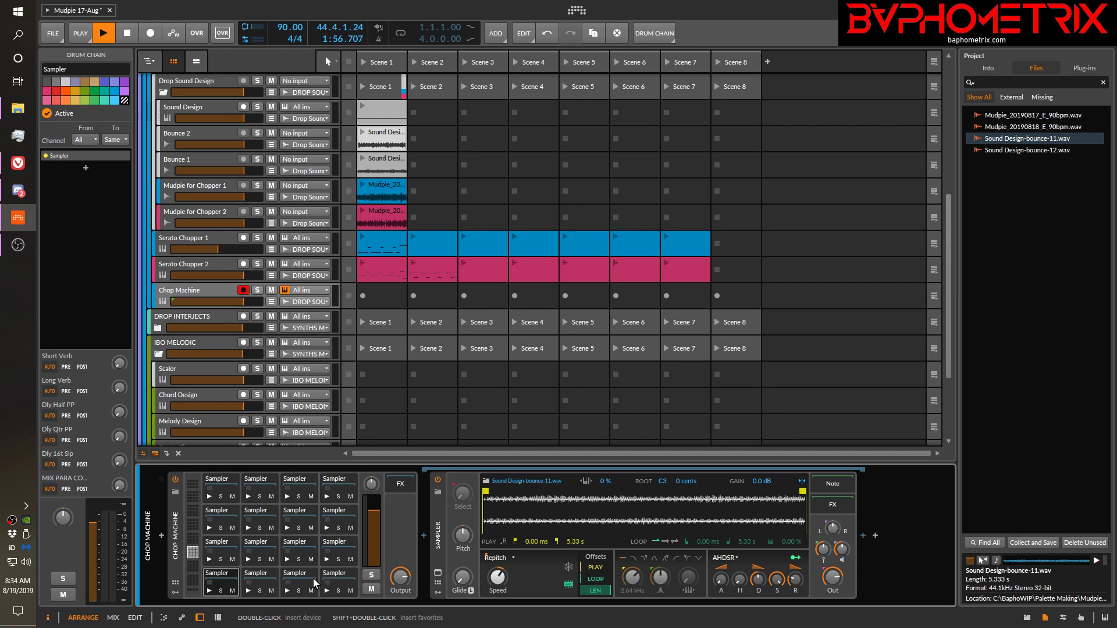
Audition the Chop Machine's first Sampler pad
left_click(209, 591)
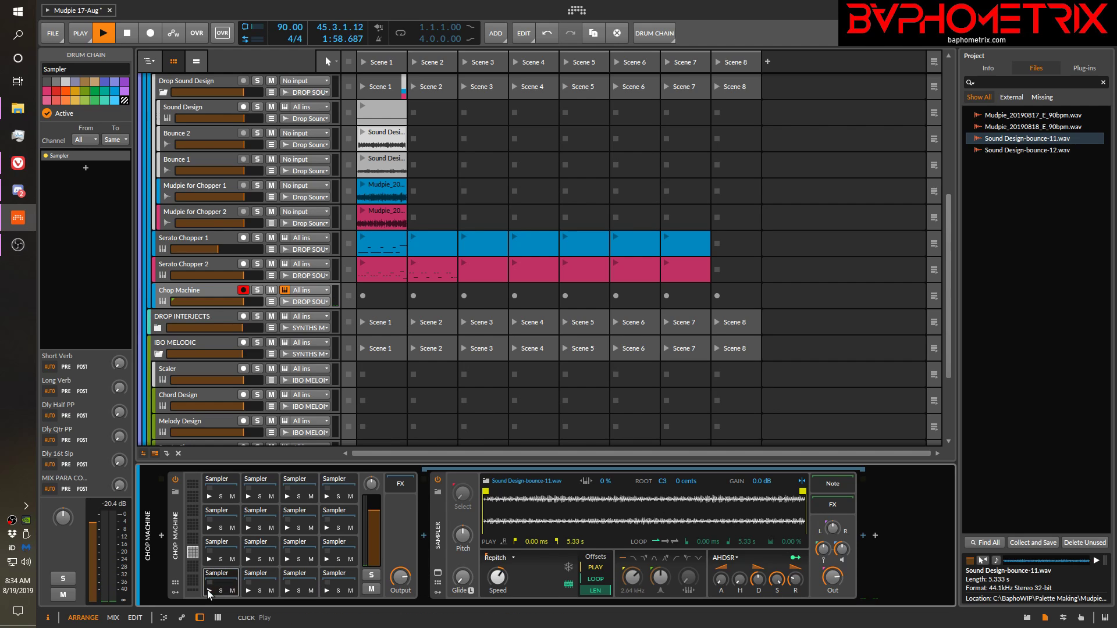
left_click(208, 591)
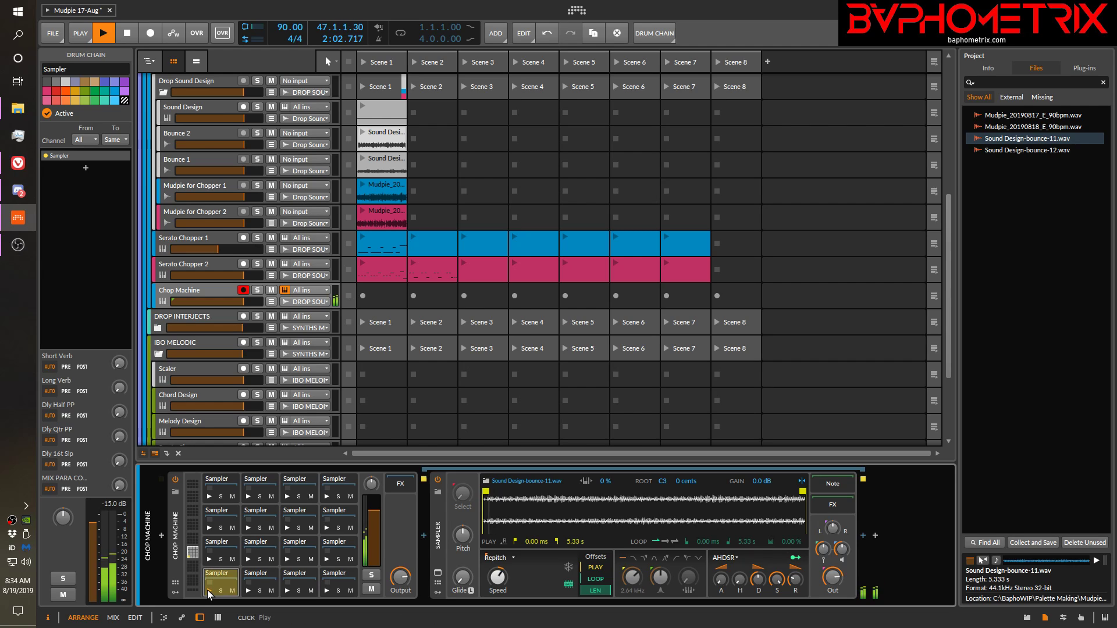
left_click(207, 590)
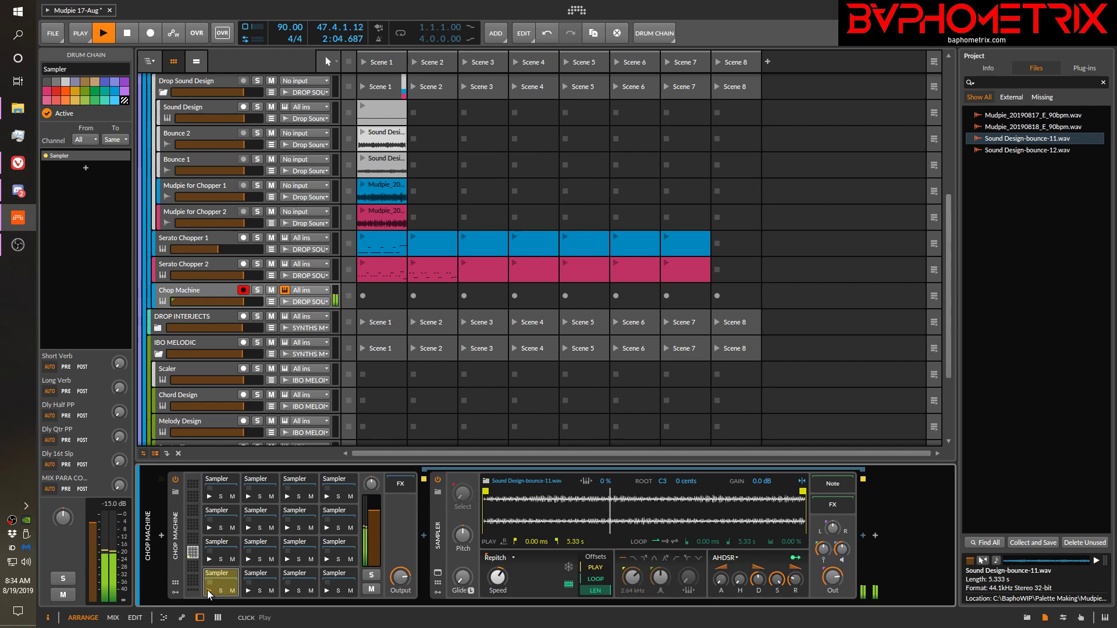
Set the Sampler's keytracking to 100% and its root note to B4, and audition the pad
left_click_drag(662, 481, 661, 472)
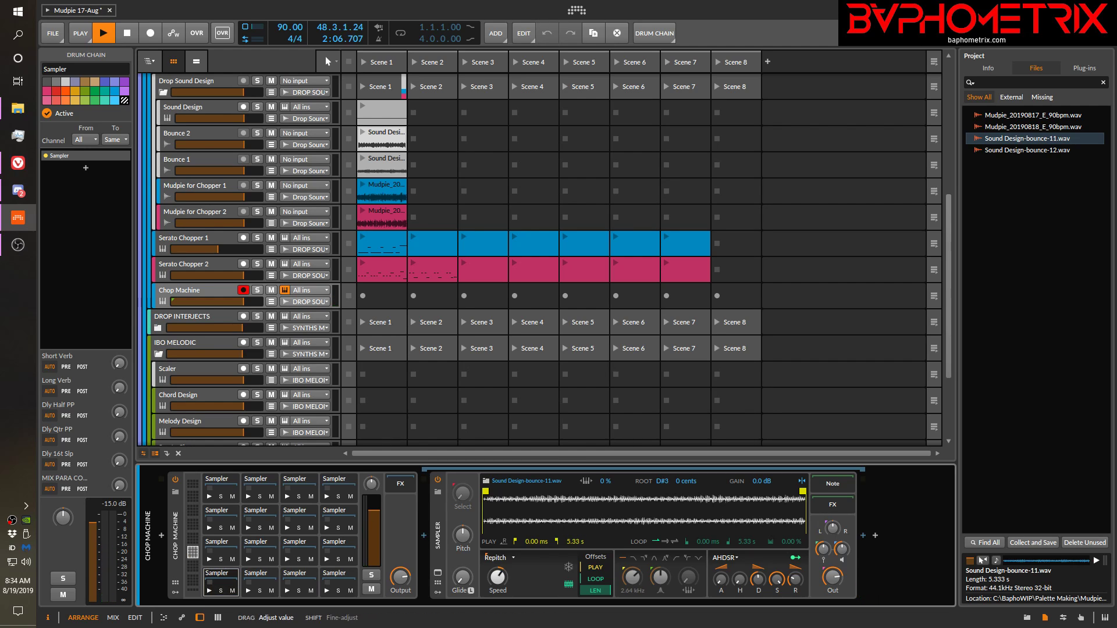
left_click(211, 592)
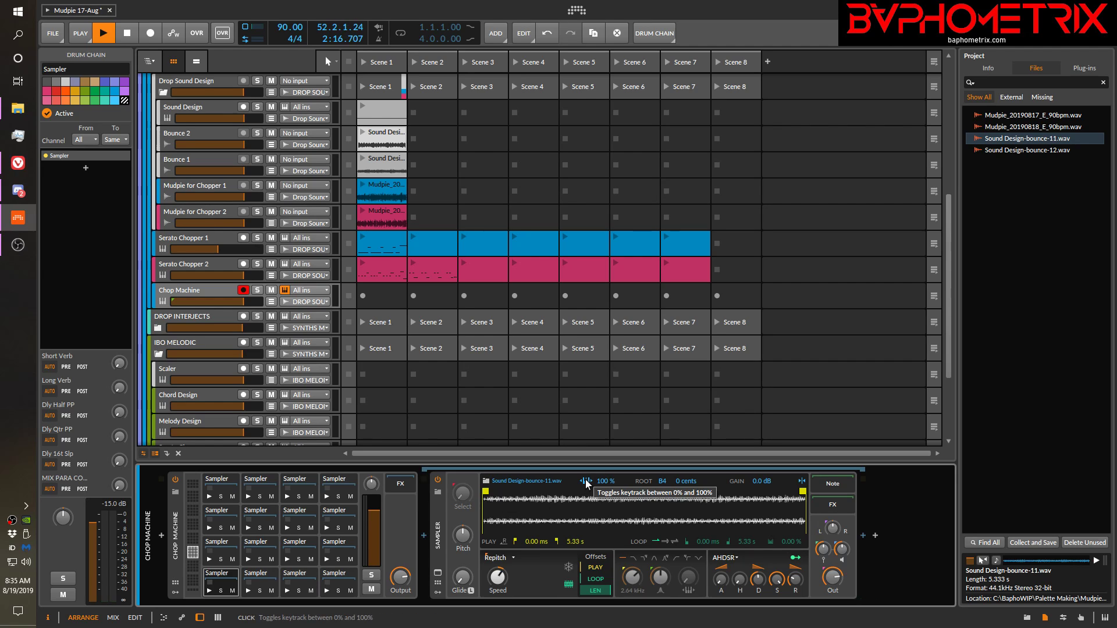
left_click(208, 591)
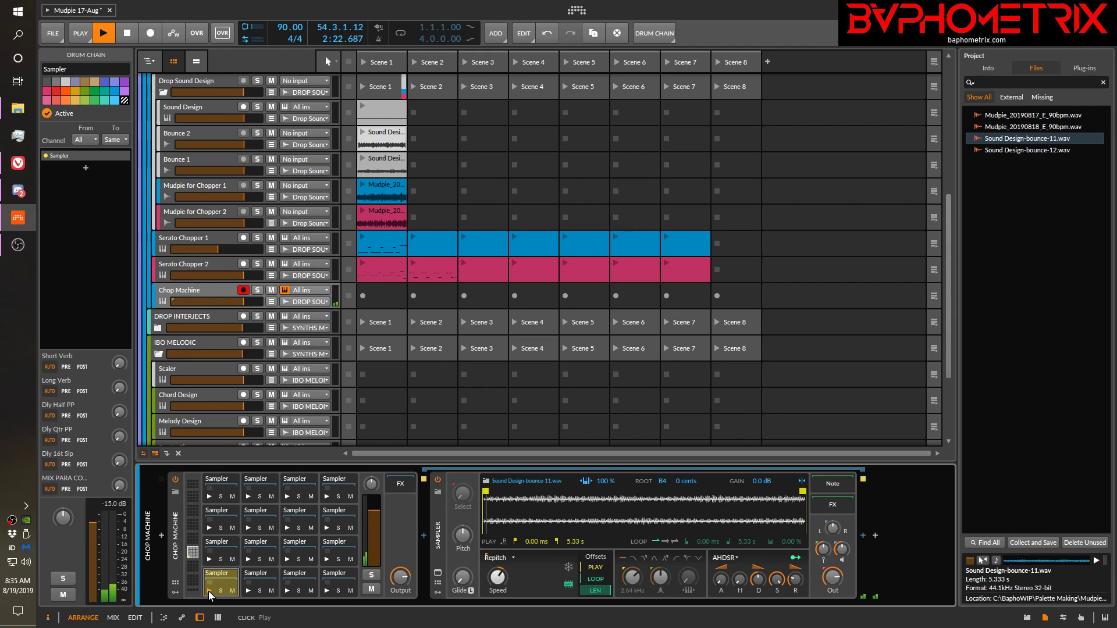
Lower the Sampler's root note to G#-2 and audition the pad again
left_click_drag(663, 486, 663, 502)
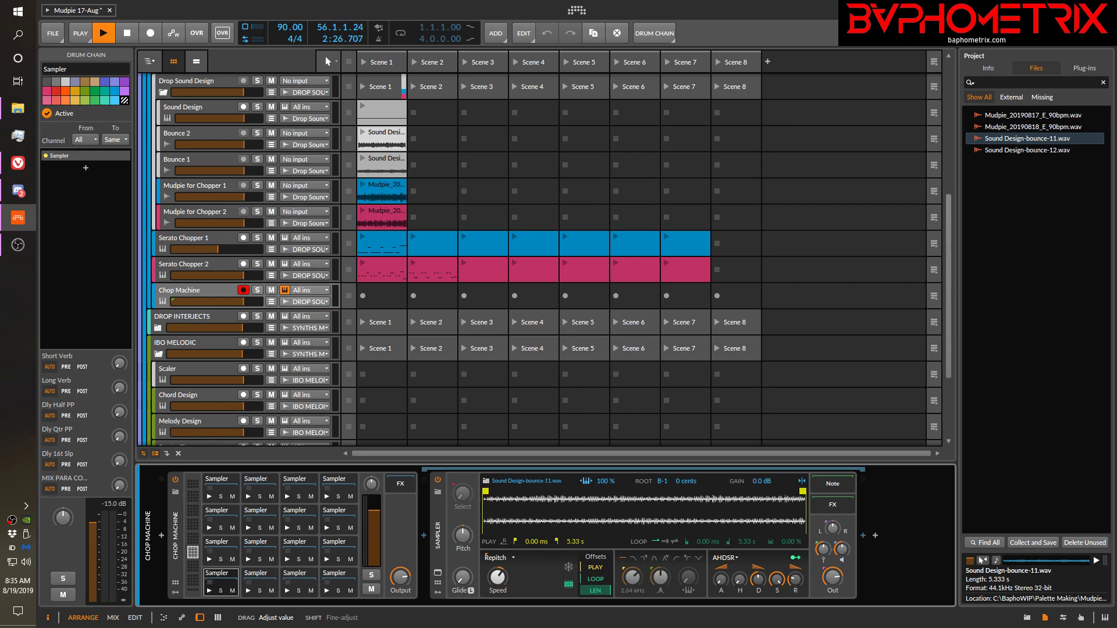
left_click_drag(663, 501, 663, 504)
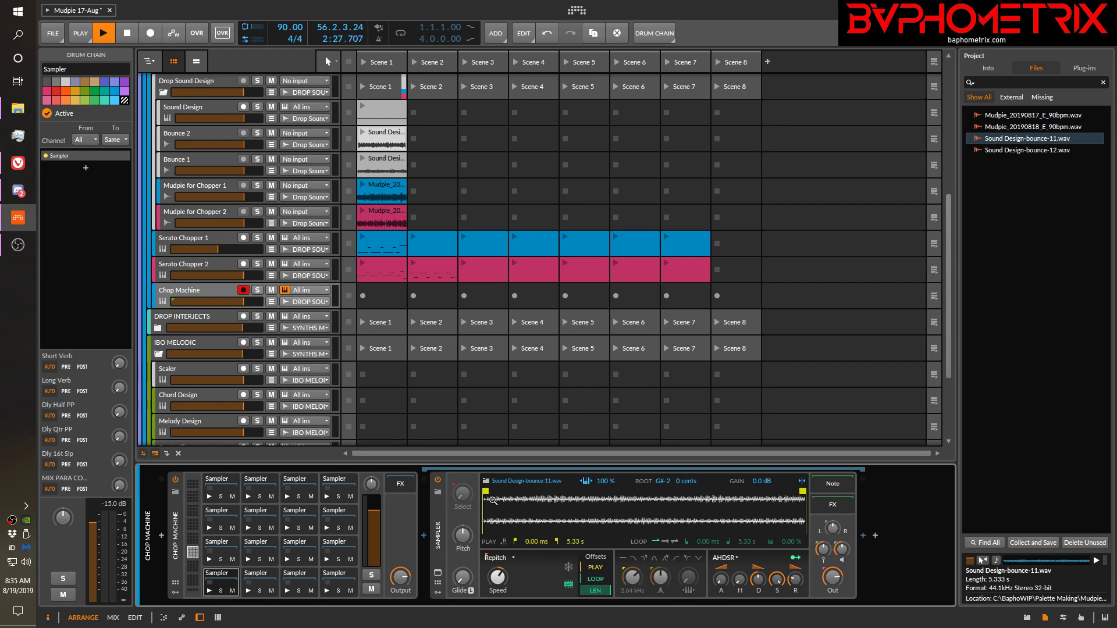
left_click(210, 591)
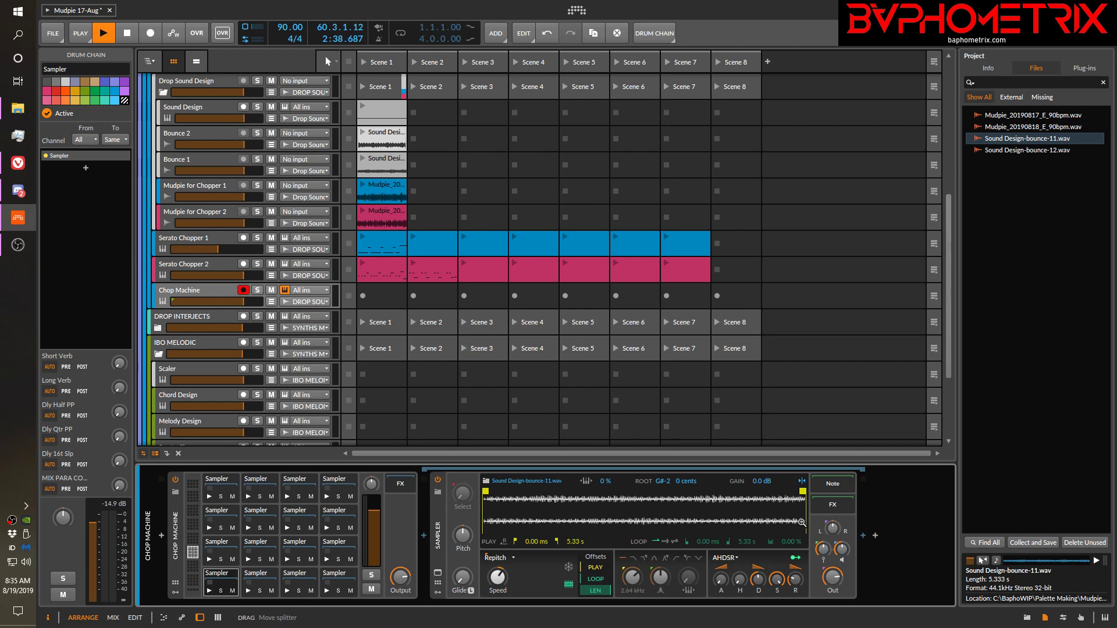
Set the first Sampler's root note to C3 and audition its pad
left_click(662, 482, "ctrl")
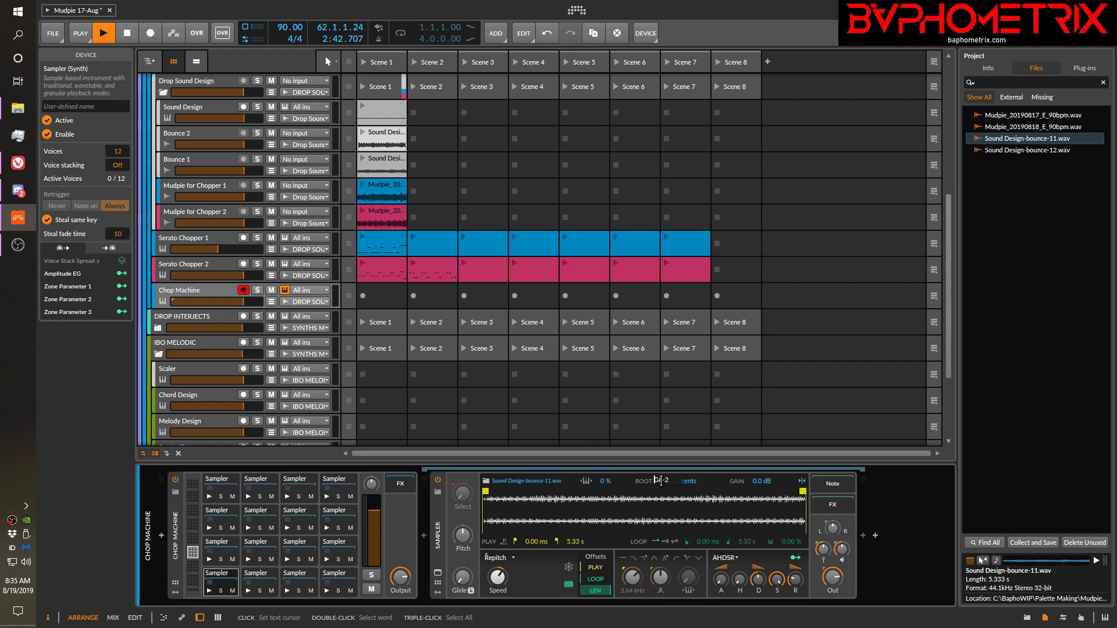
type("C3")
key("Return")
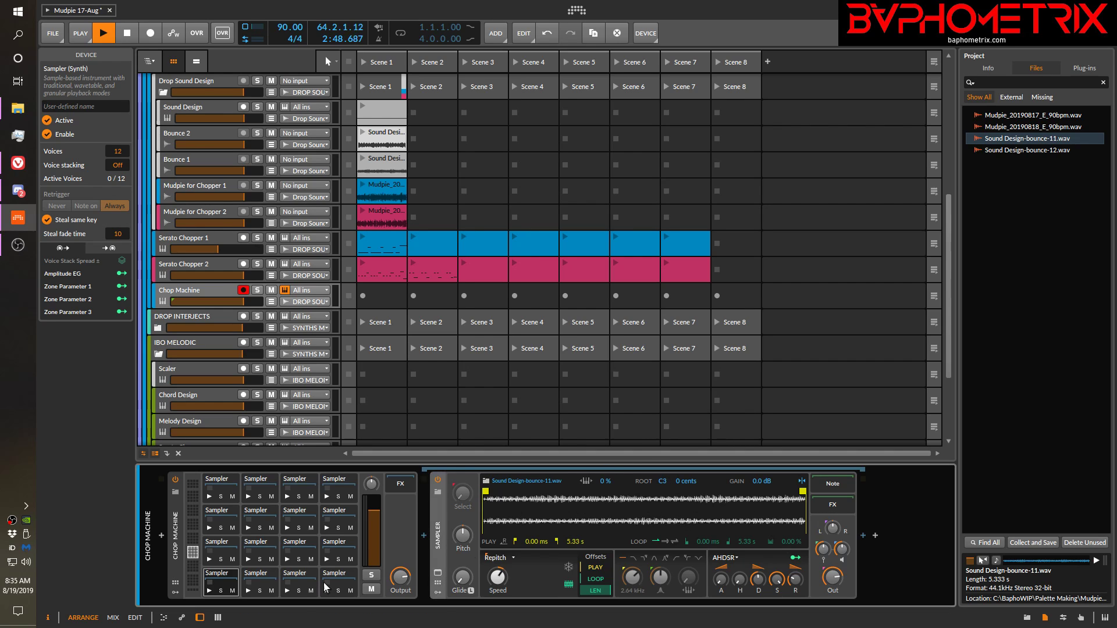
left_click(209, 591)
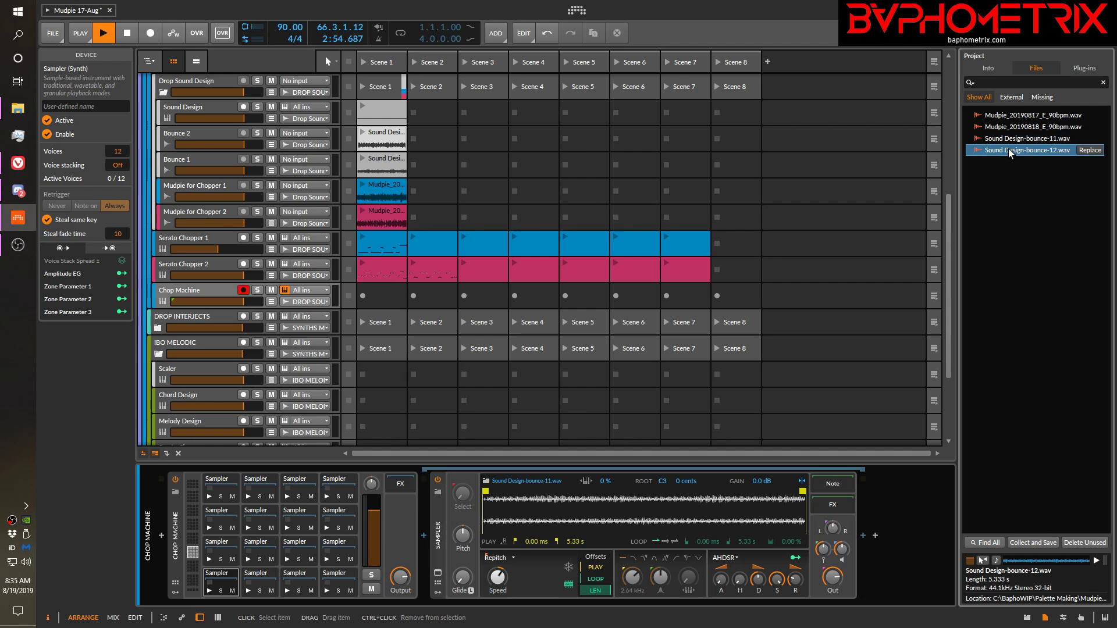
Load Sound Design-bounce-12.wav into the Chop Machine's second Sampler pad and audition it
left_click_drag(1008, 149, 244, 574)
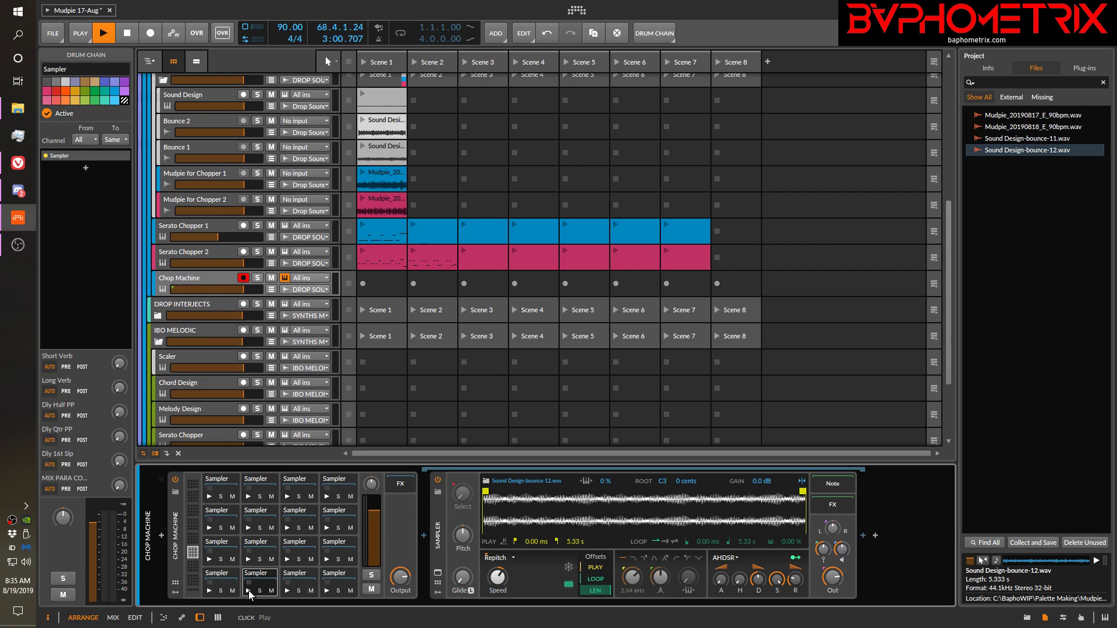
left_click(249, 591)
Review which pads the Chop Machine's first pad is choked by
right_click(223, 581)
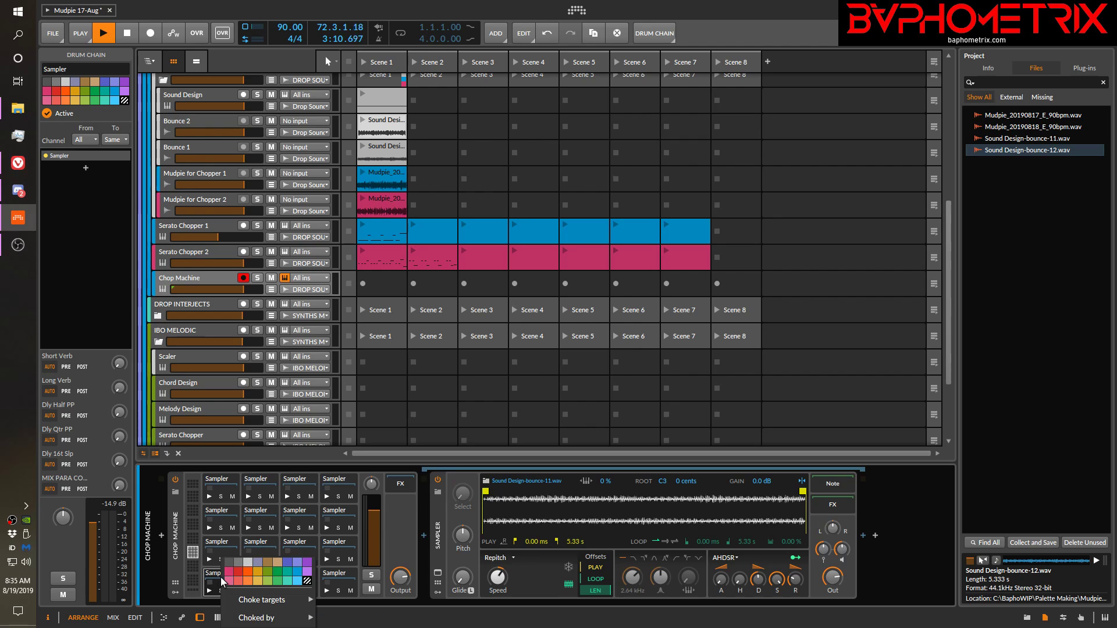
mouse_move(270, 623)
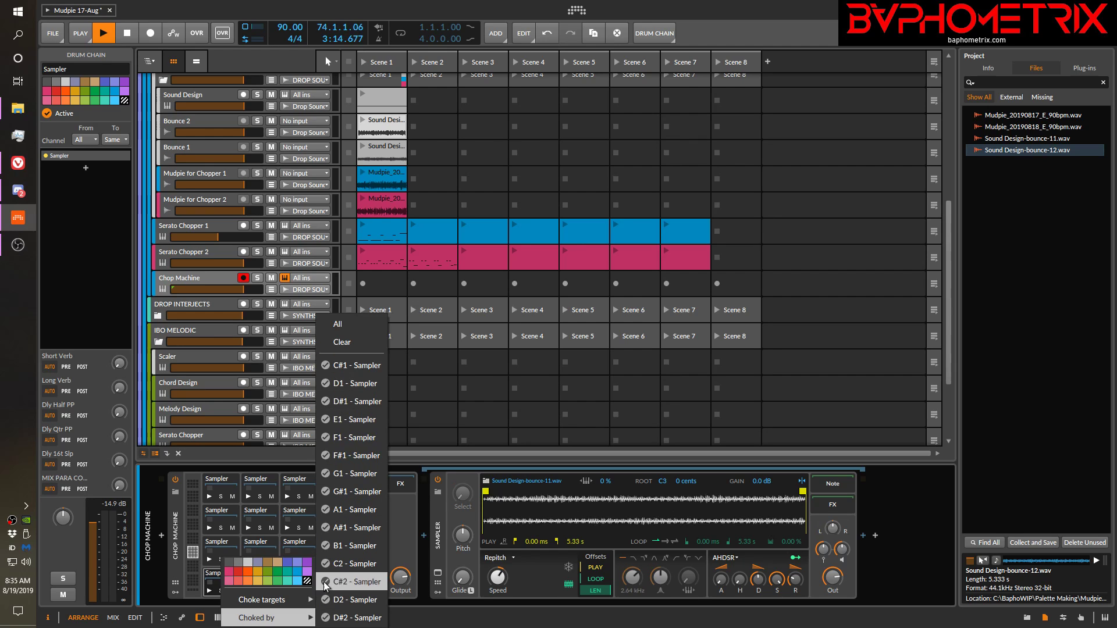
left_click(451, 622)
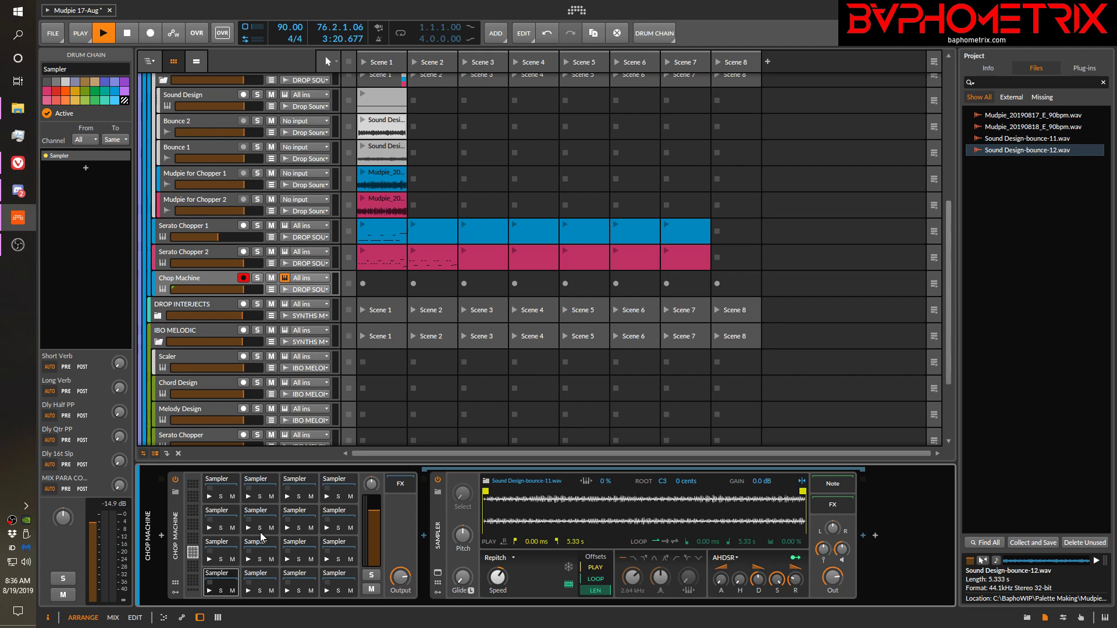
mouse_move(1022, 136)
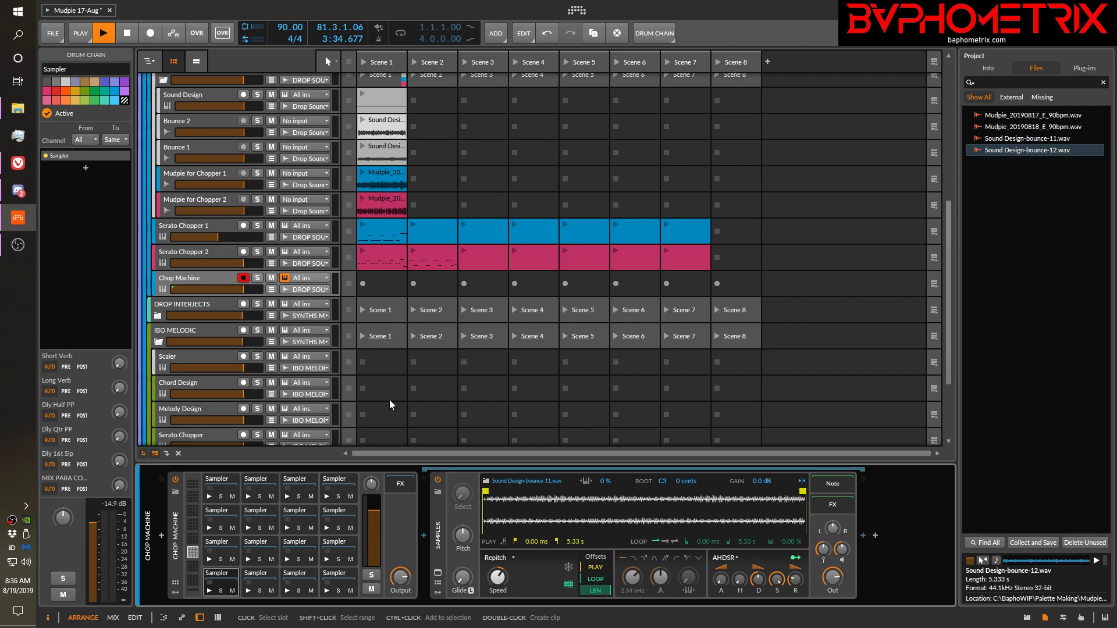
Rename the Chop Machine's first two Sampler pads S 1 and S 2
left_click(222, 277)
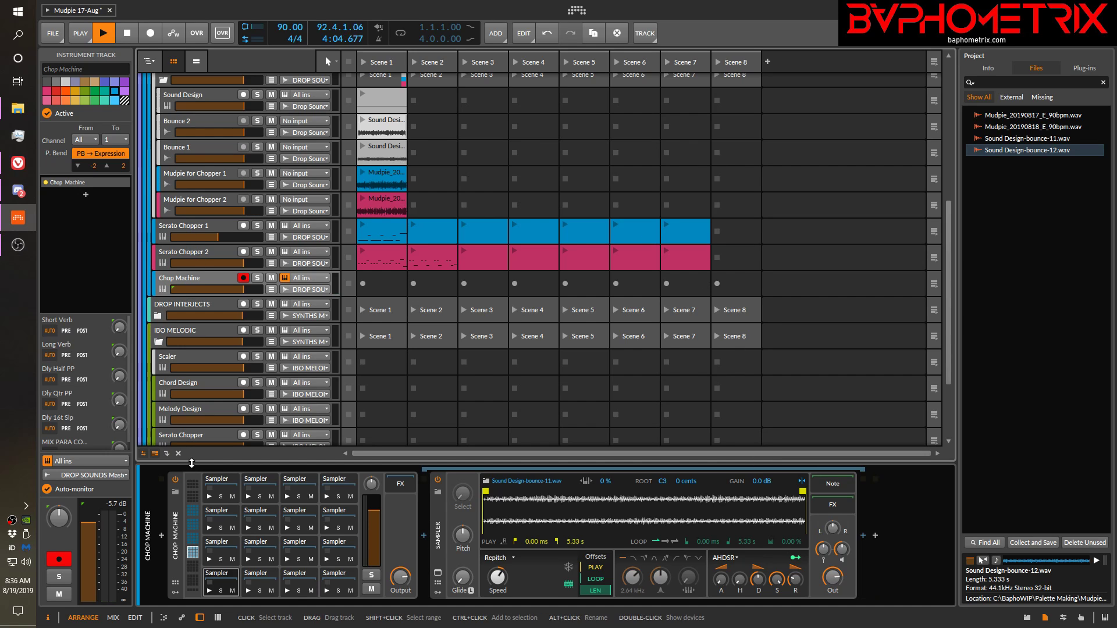
left_click(224, 573, "alt")
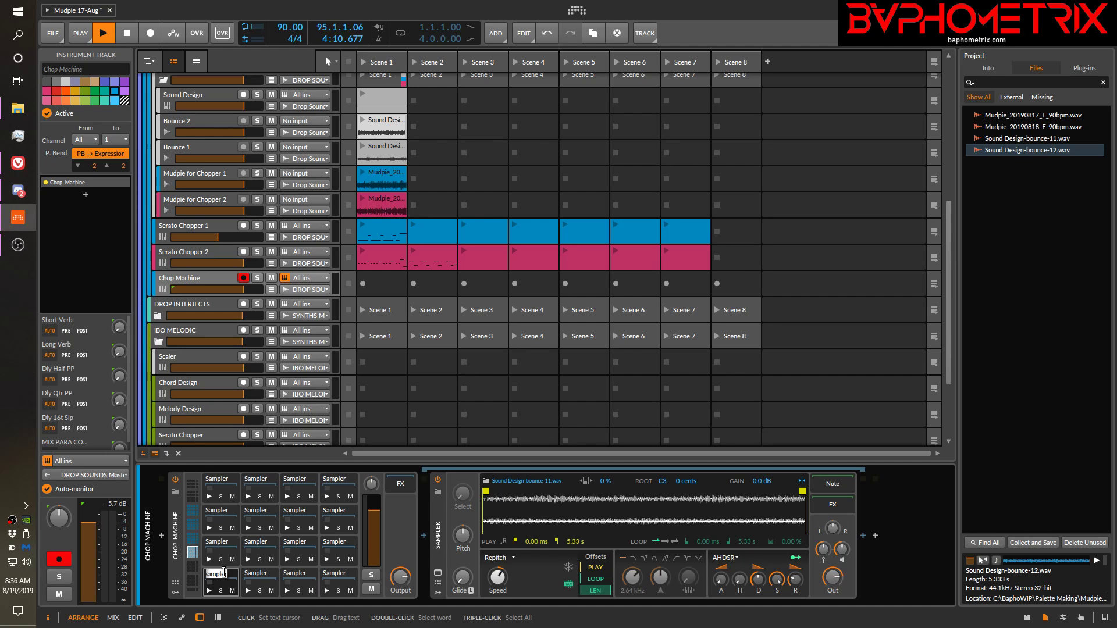
type("s1")
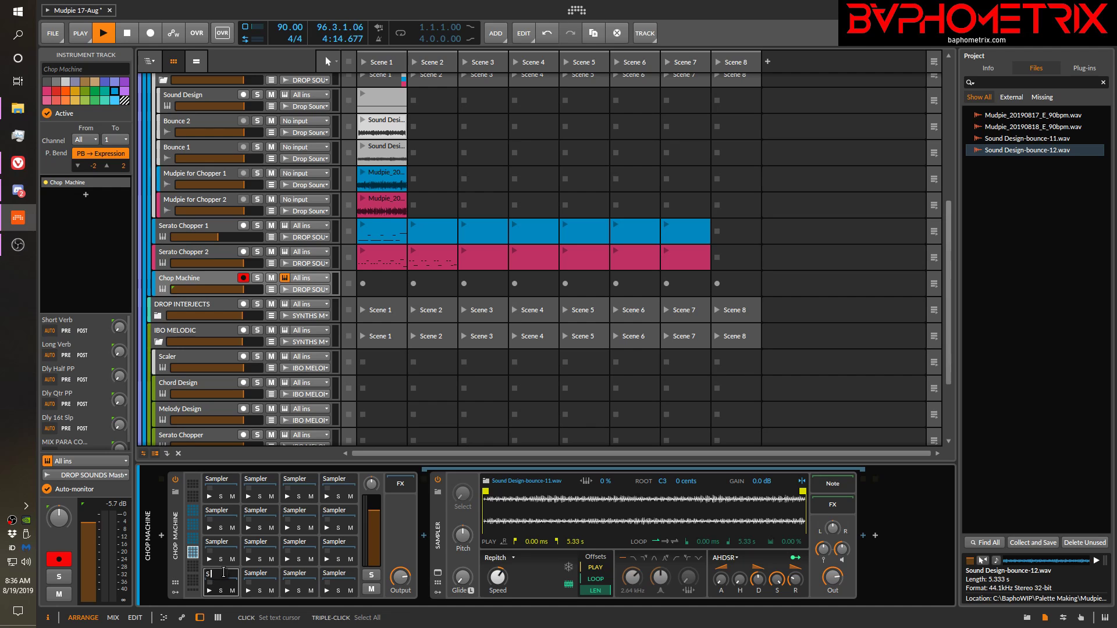
key("Return")
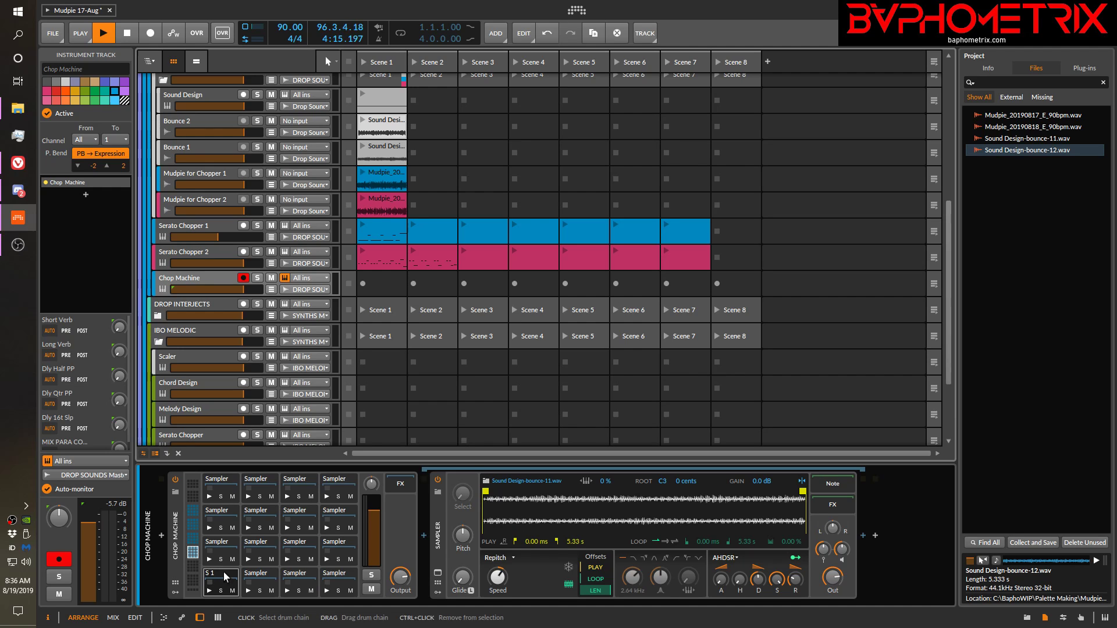
left_click(255, 574, "alt")
type("s")
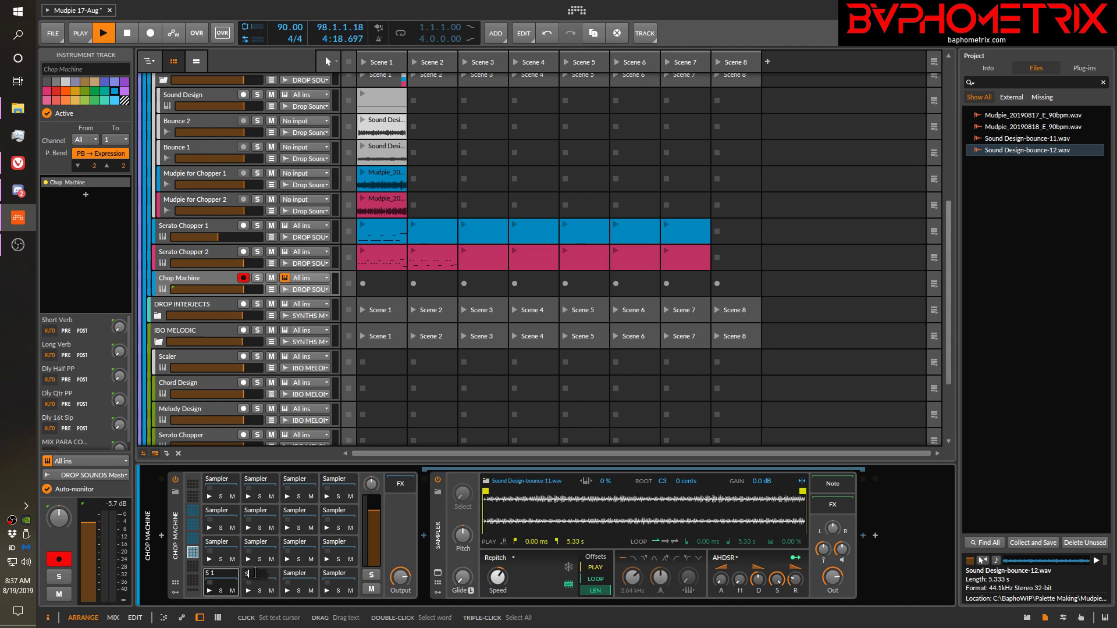
type(" 2")
key("Return")
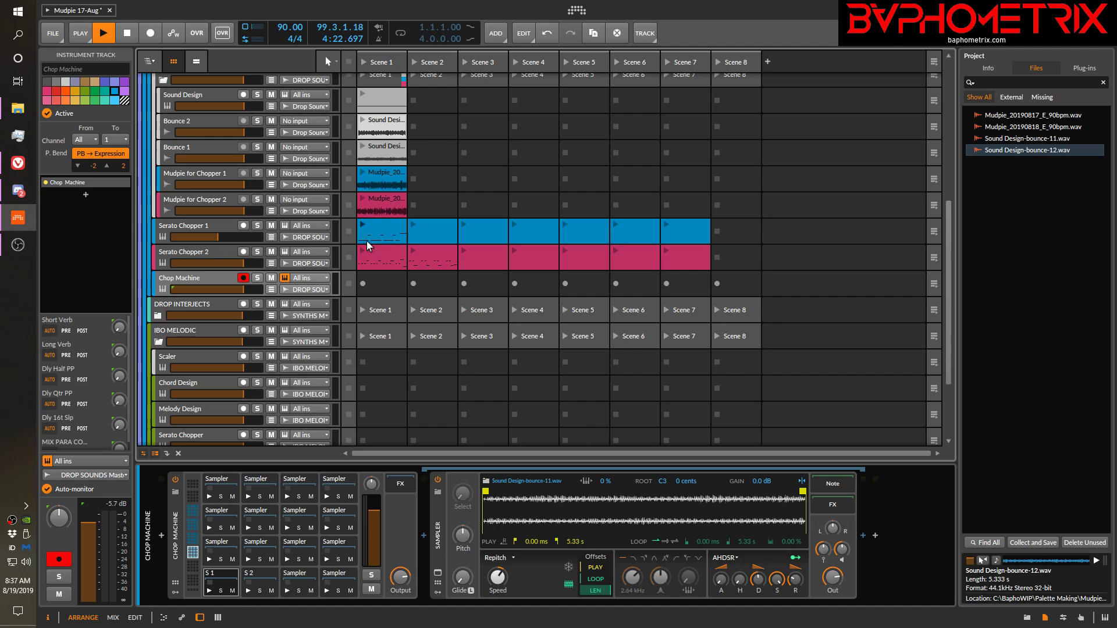
Create an empty clip in Scene 8 of Serato Chopper 2, color it green, and open it for note editing
left_click(216, 255)
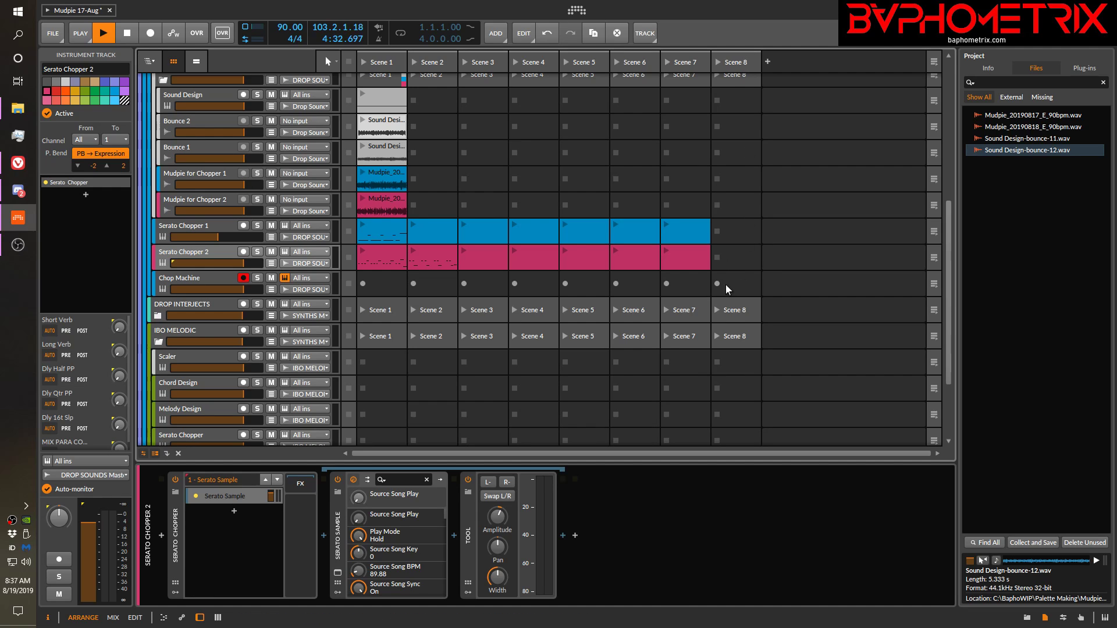
double_click(734, 252)
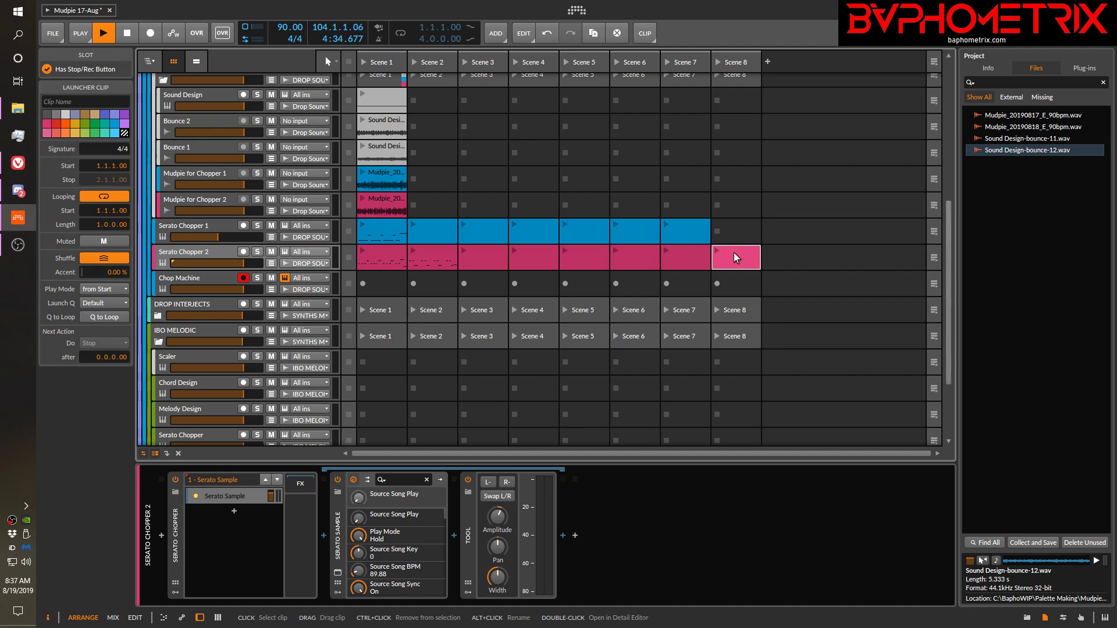
left_click(716, 251)
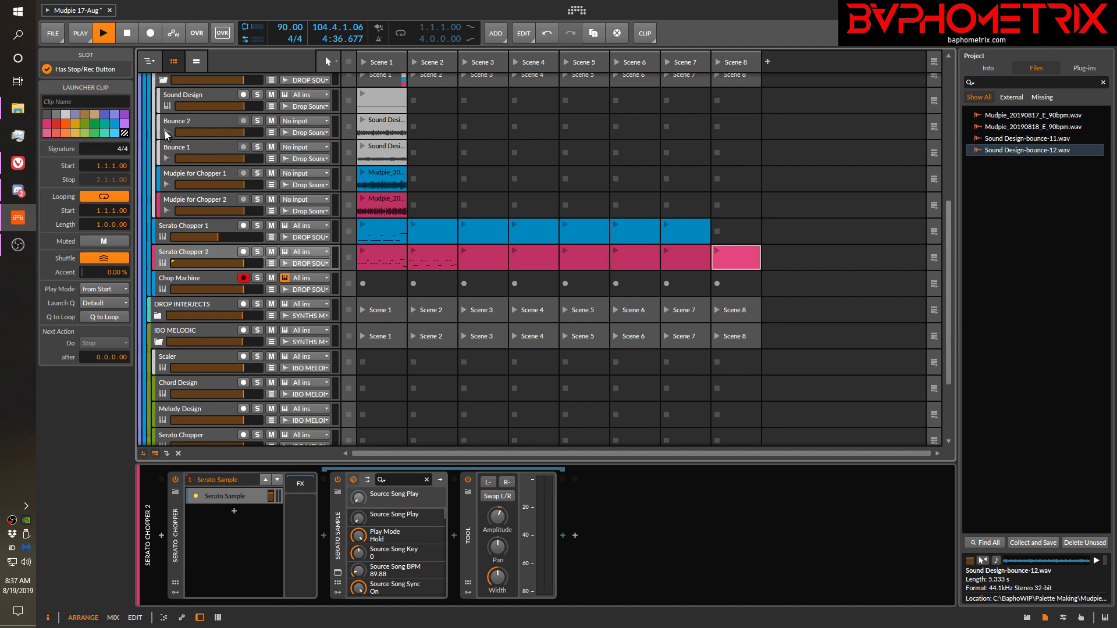
double_click(732, 251)
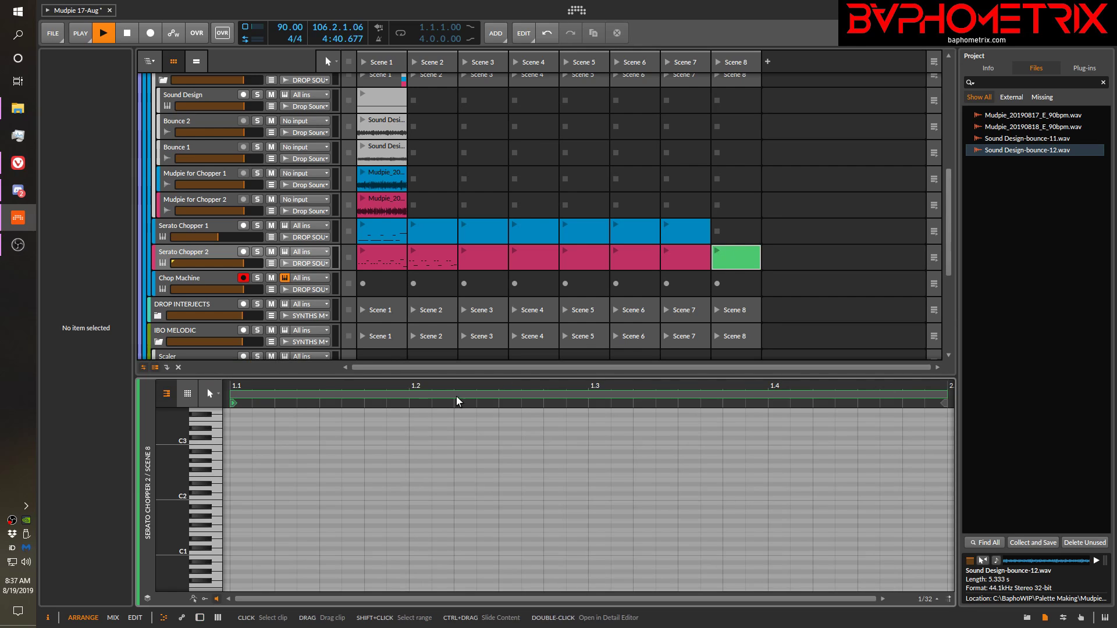
Draw an E1 note at the start of the Scene 8 clip and lengthen it to one full bar
left_click_drag(172, 499, 172, 527)
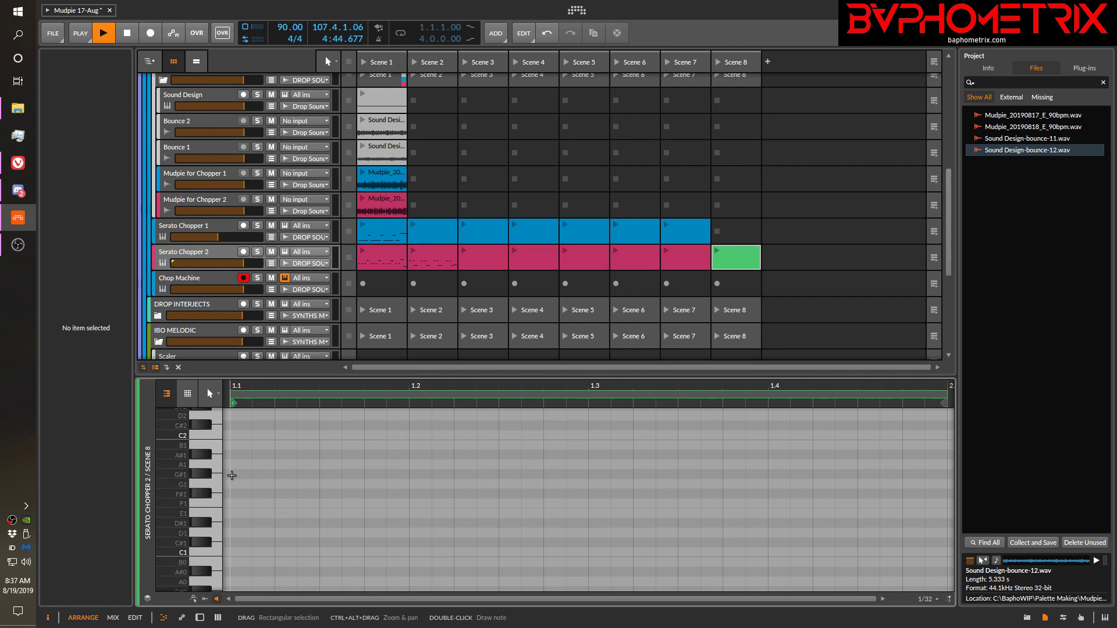
double_click(238, 513)
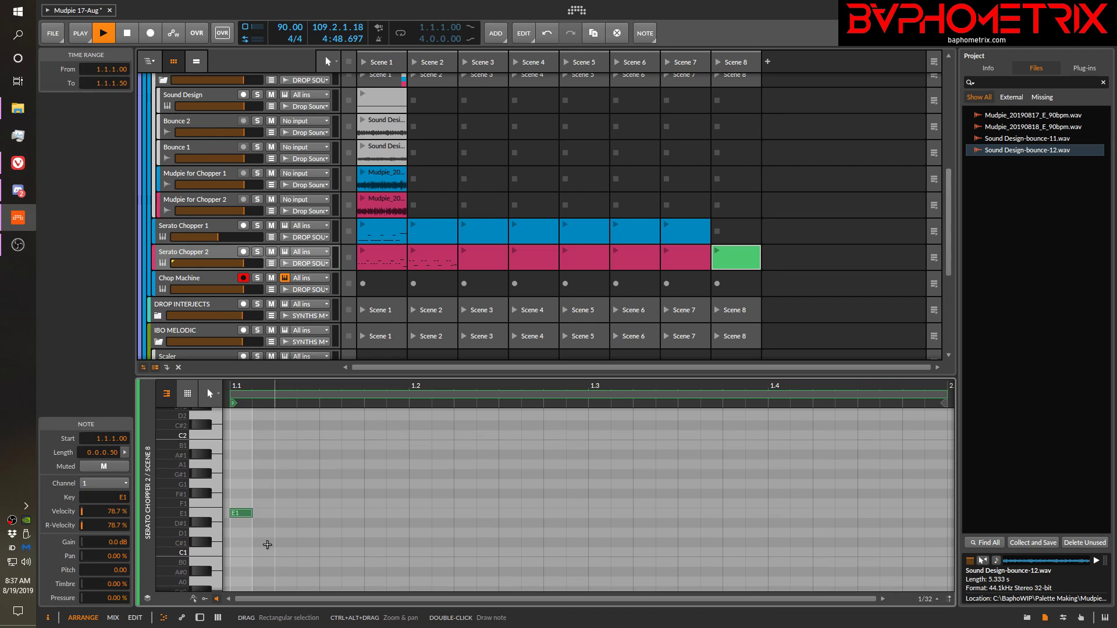
key("shift+Right")
key("shift+Right")
key("shift+Right")
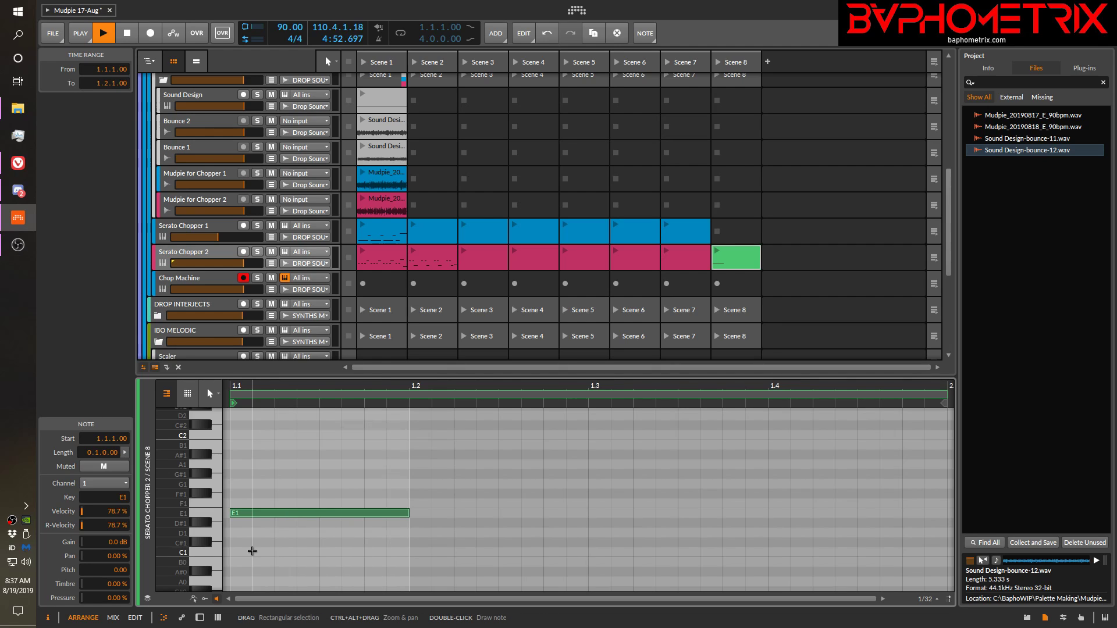
key("shift+Right")
key("shift+Right")
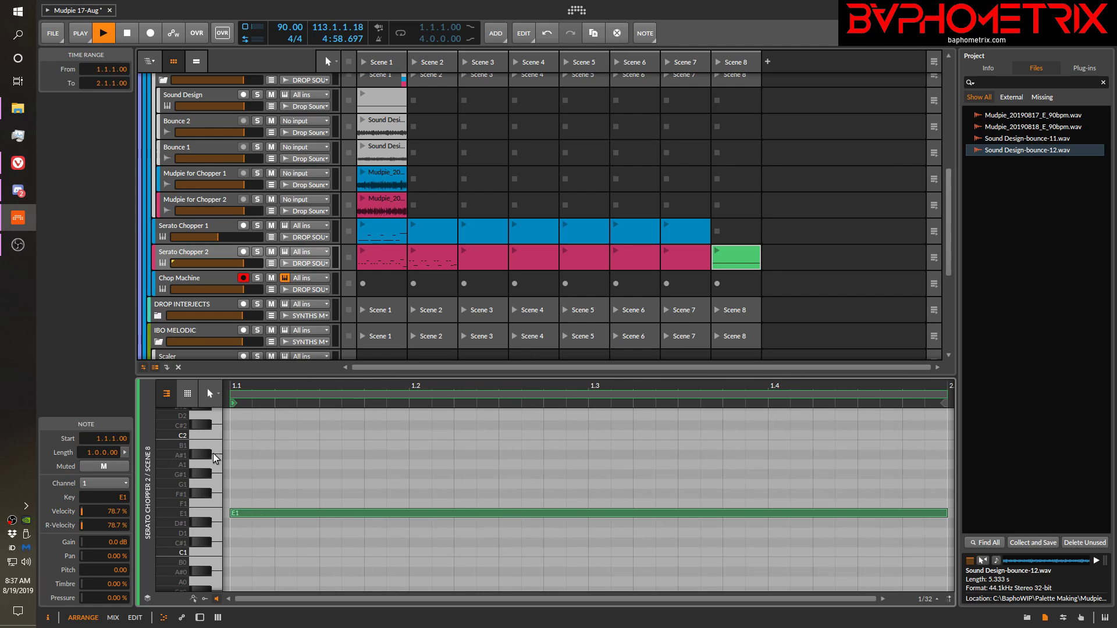
Show the Serato Chopper 2 track's devices and open the Serato Sample plug-in window to view its pads and slices
key("d")
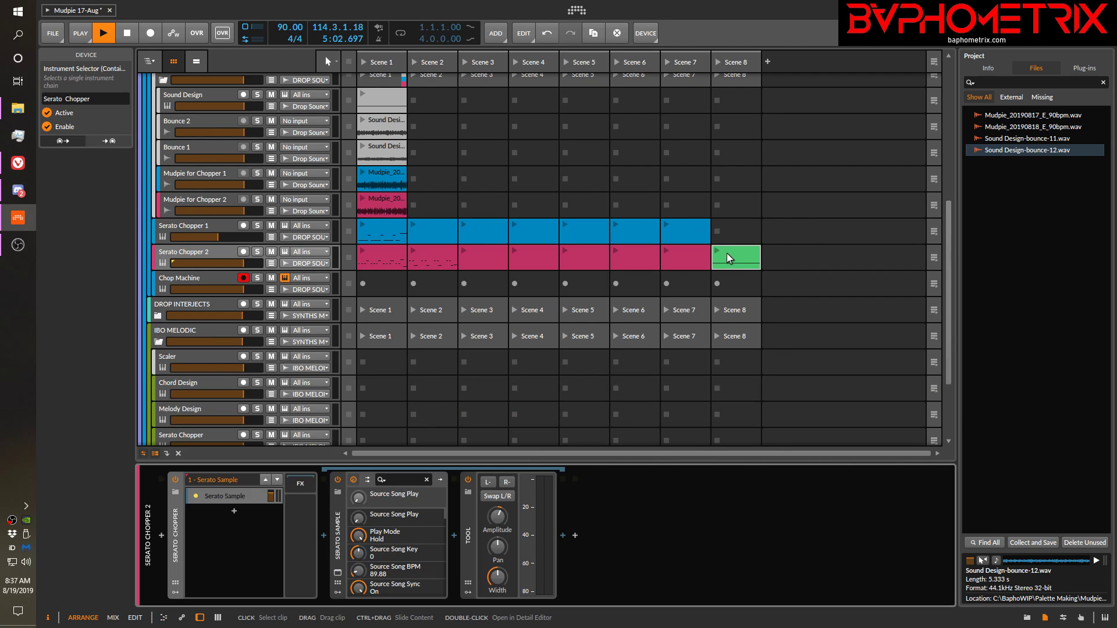
left_click(729, 253)
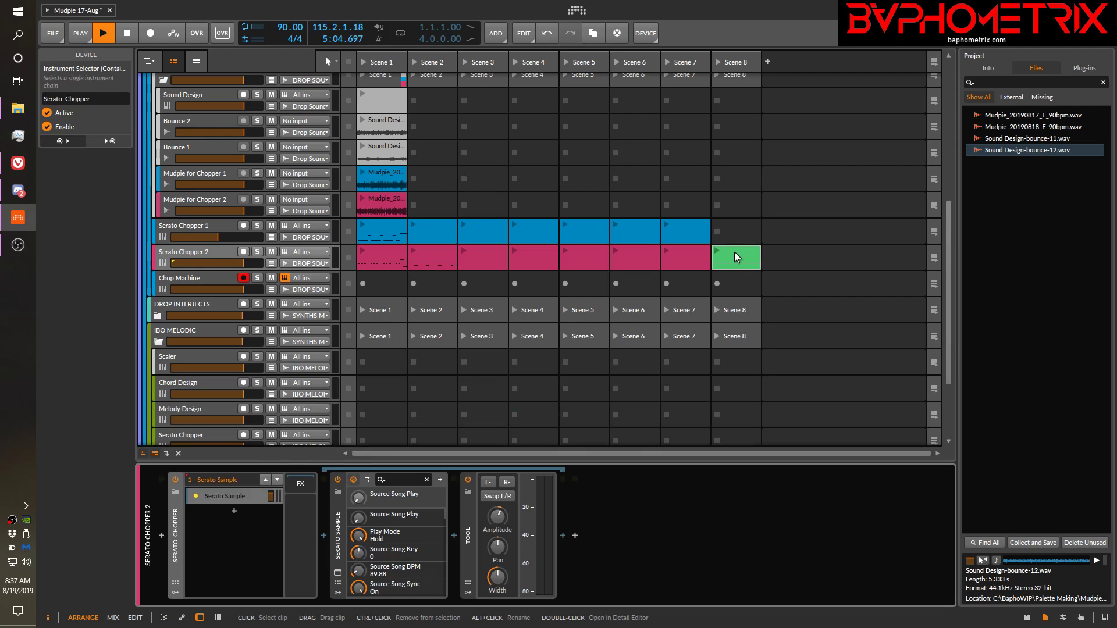
left_click(205, 250)
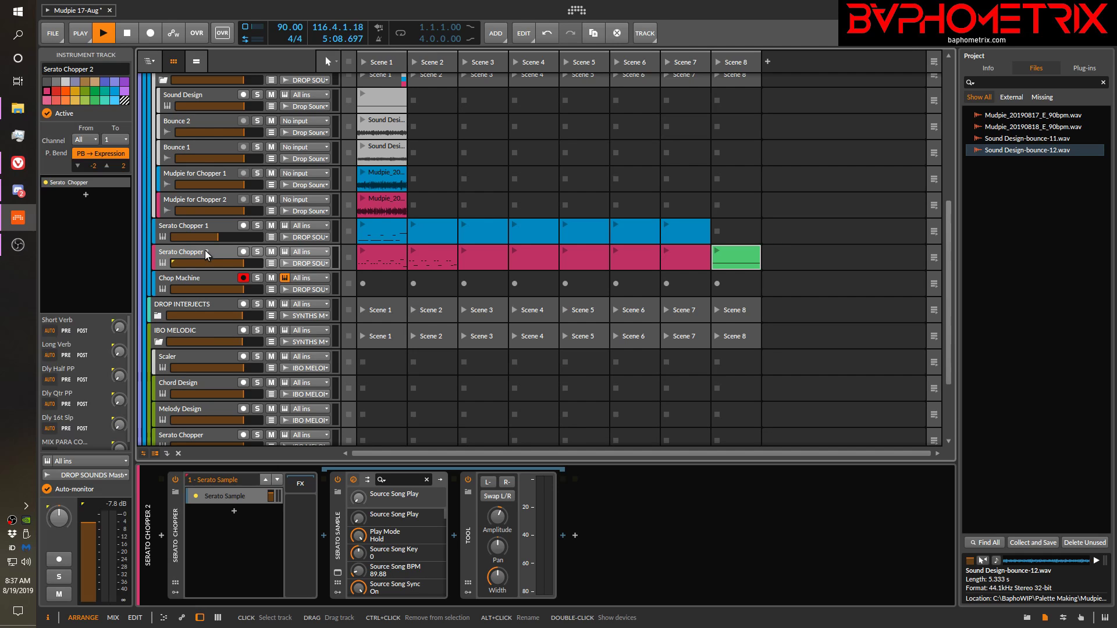
left_click(338, 575)
left_click_drag(770, 115, 403, 39)
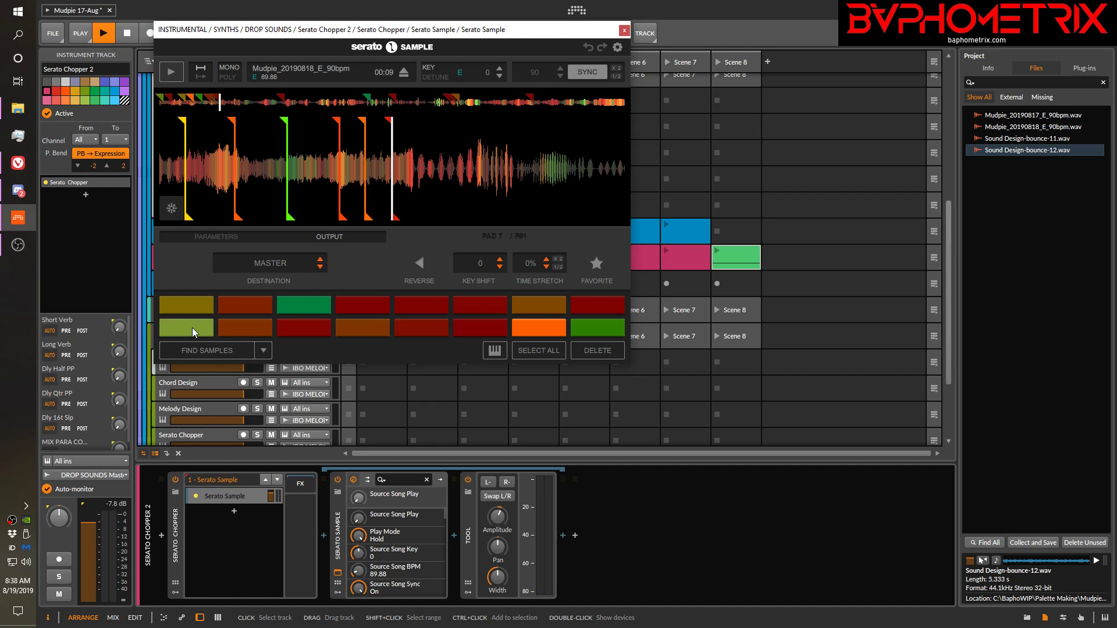
left_click_drag(526, 33, 948, 45)
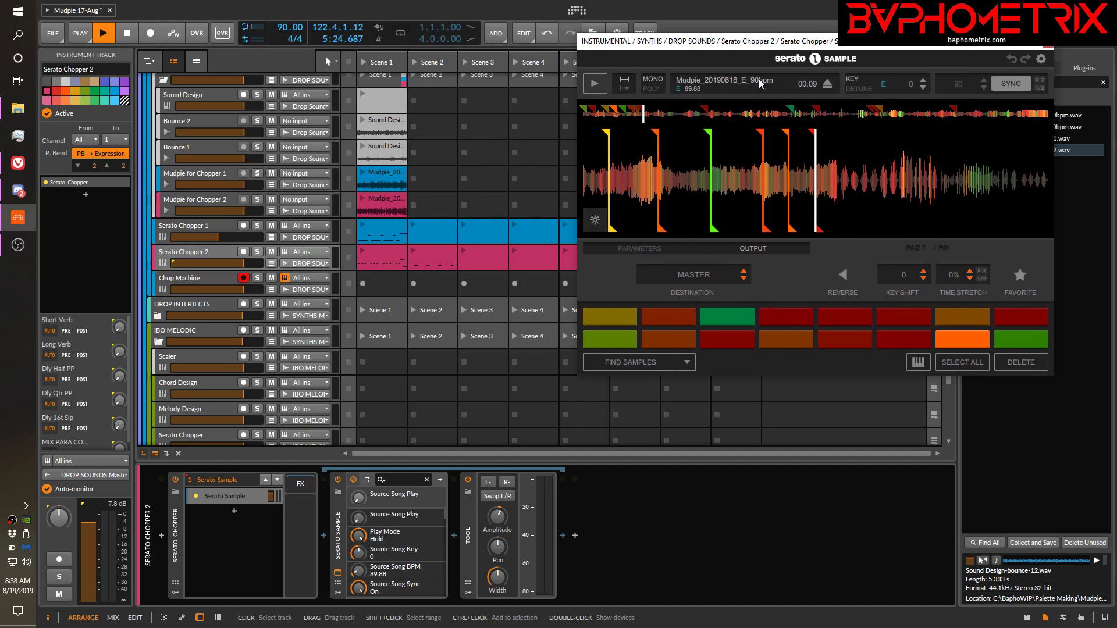
Move record arming from Chop Machine to Serato Chopper 2, and close the Serato Sample window
left_click(243, 279)
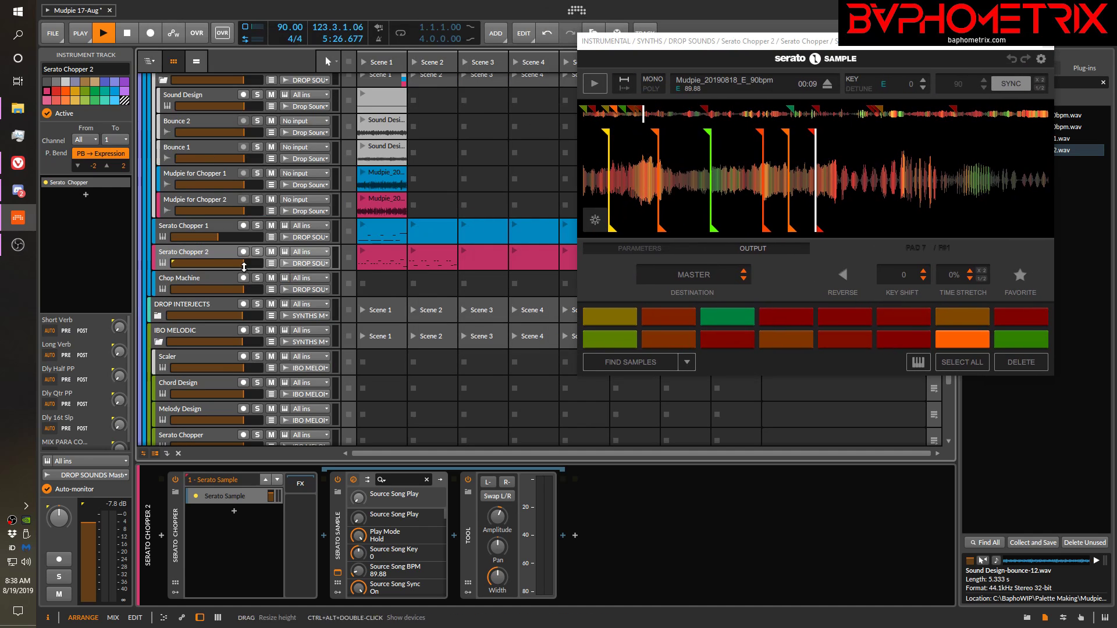
left_click(243, 251)
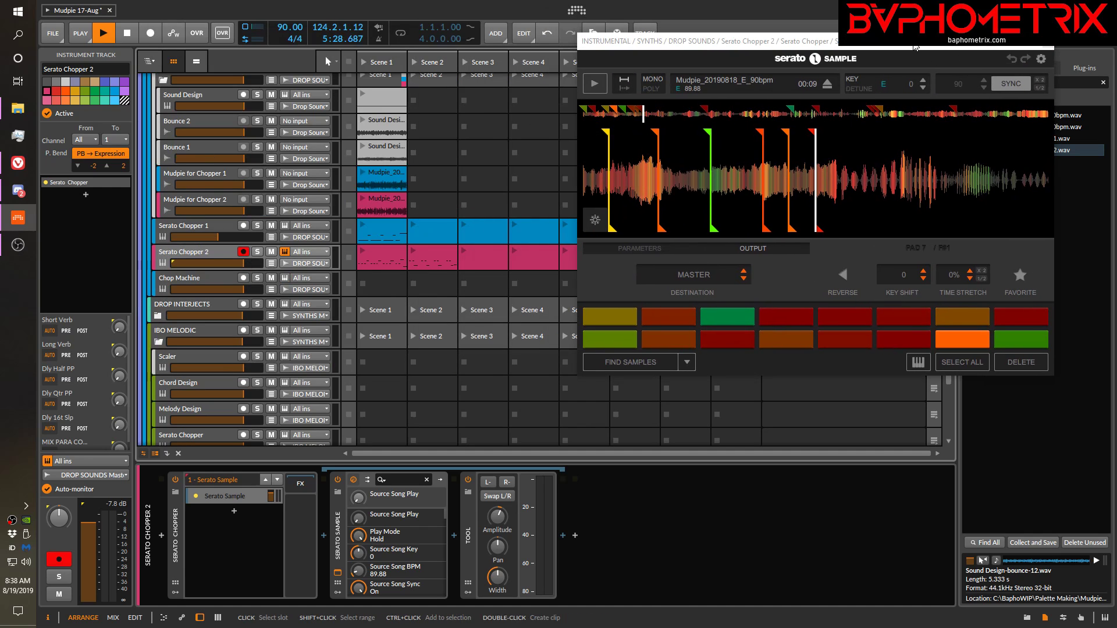
left_click_drag(915, 47, 555, 54)
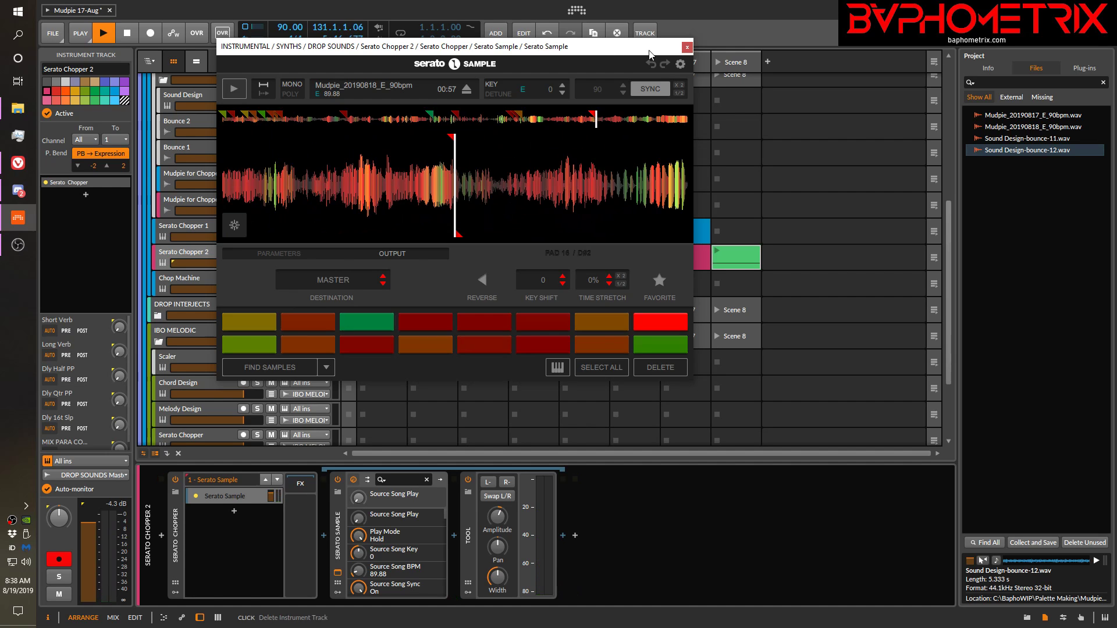
left_click(687, 47)
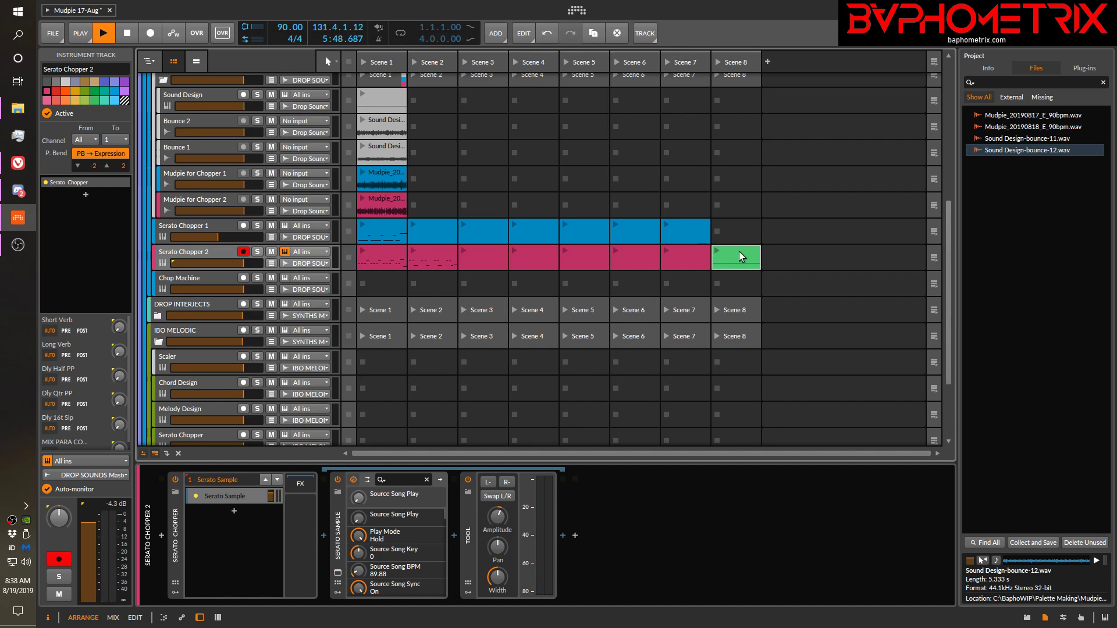
Open Serato Chopper 2's Scene 1 clip for note editing, play the clip, and stop playback
double_click(377, 254)
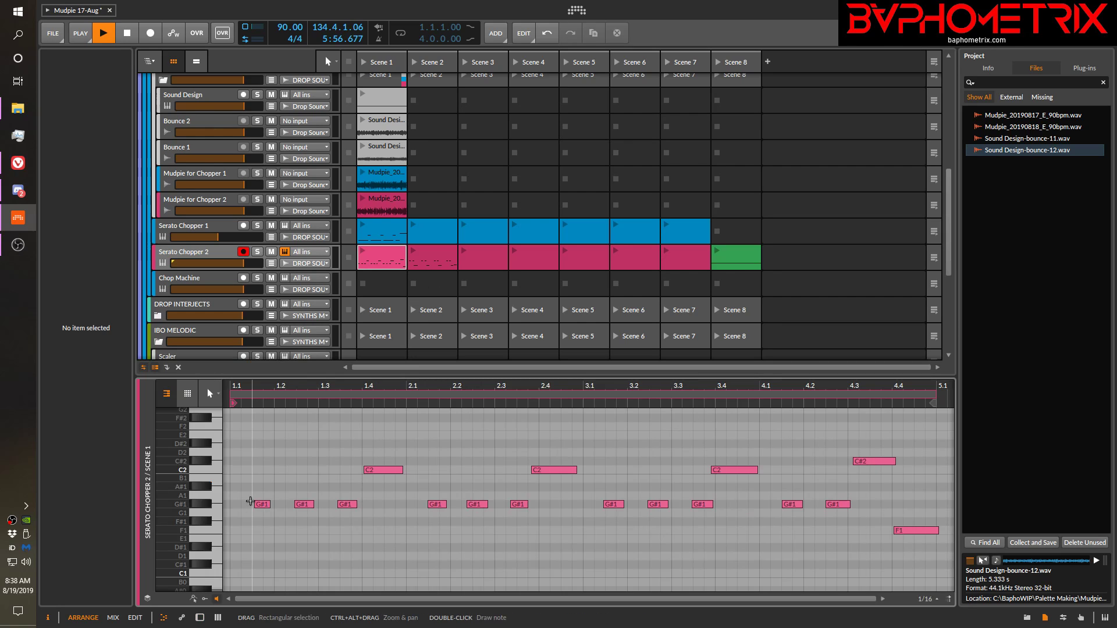
key("space")
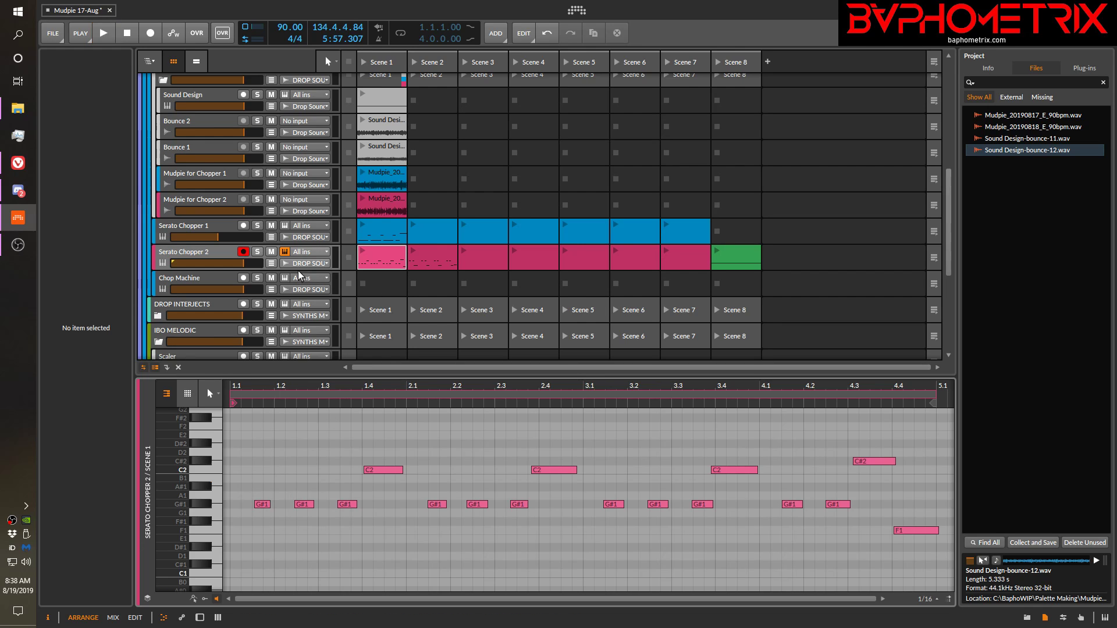
left_click(363, 251)
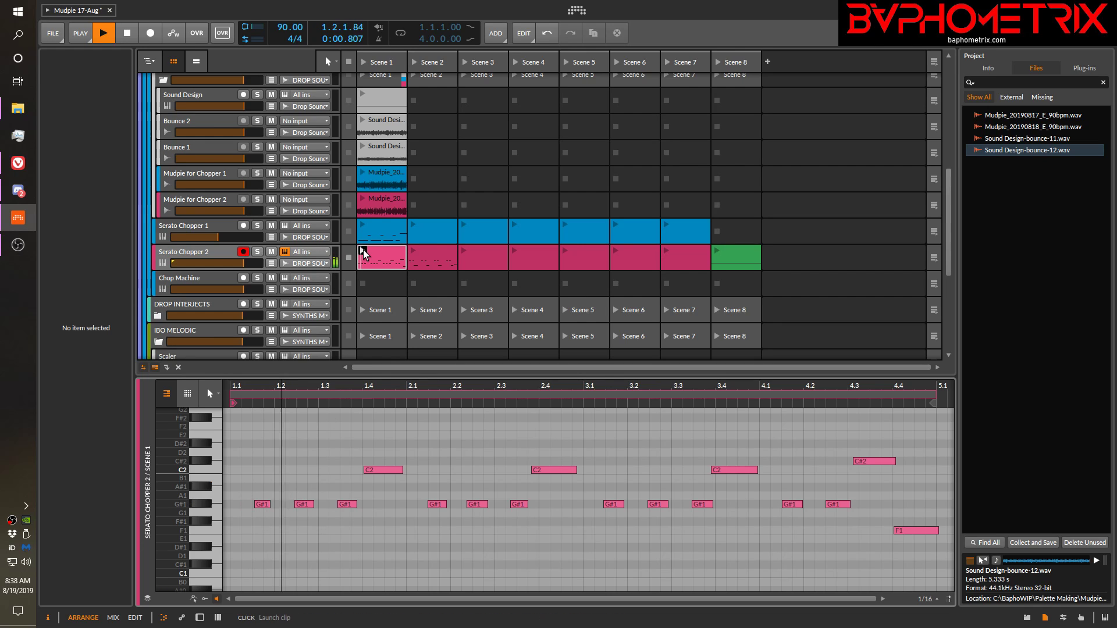
key("space")
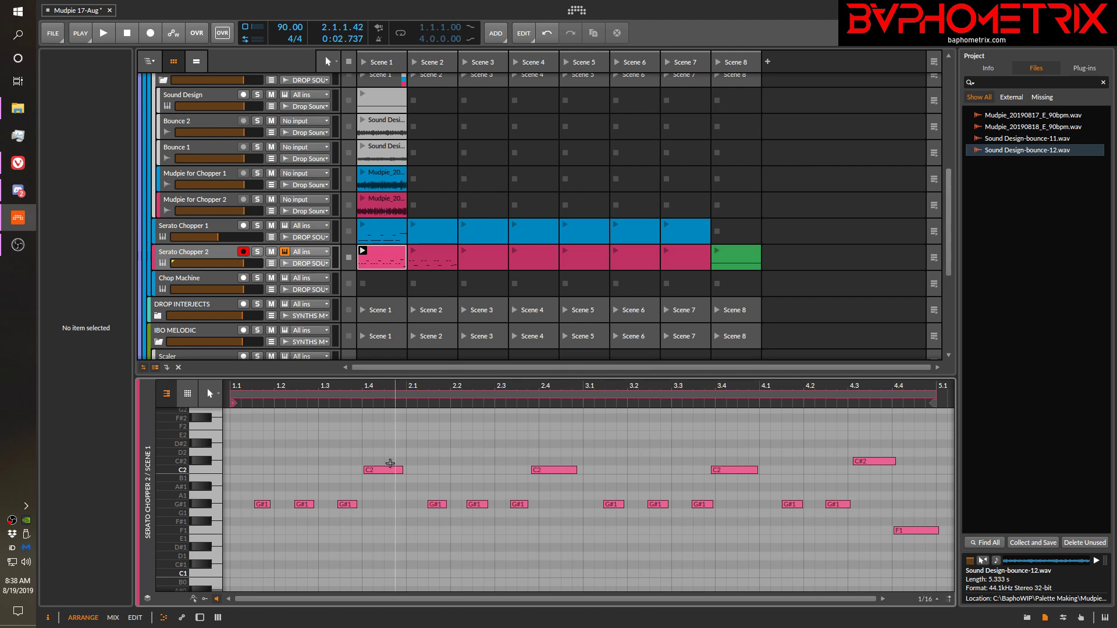
Transpose the full-bar E1 note in Serato Chopper 2's Scene 8 clip to C2
left_click(750, 253)
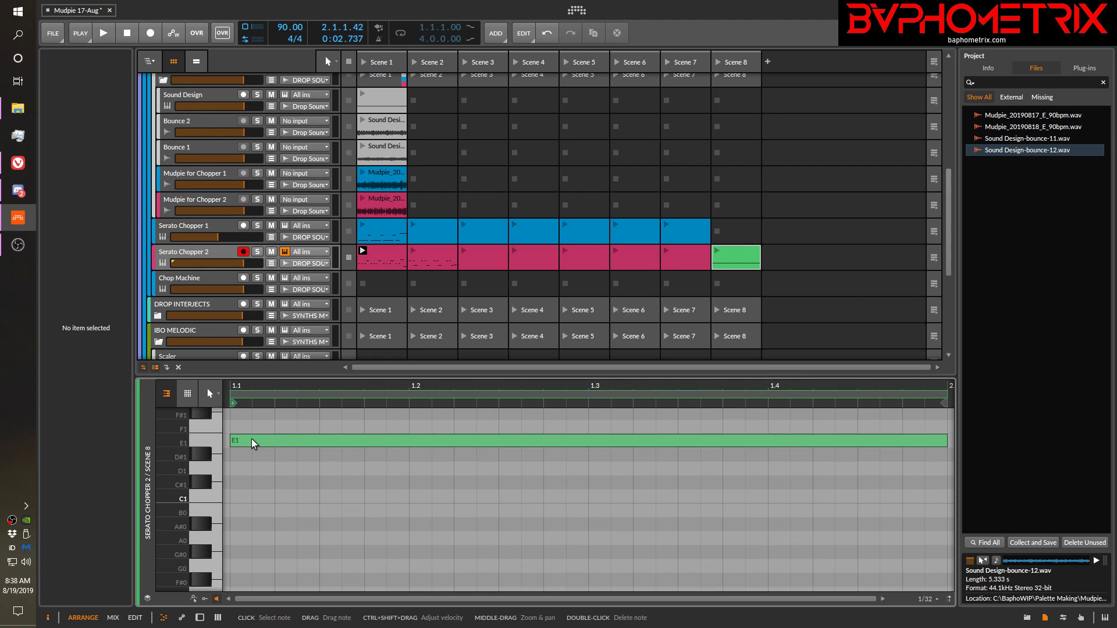
left_click_drag(174, 452, 179, 536)
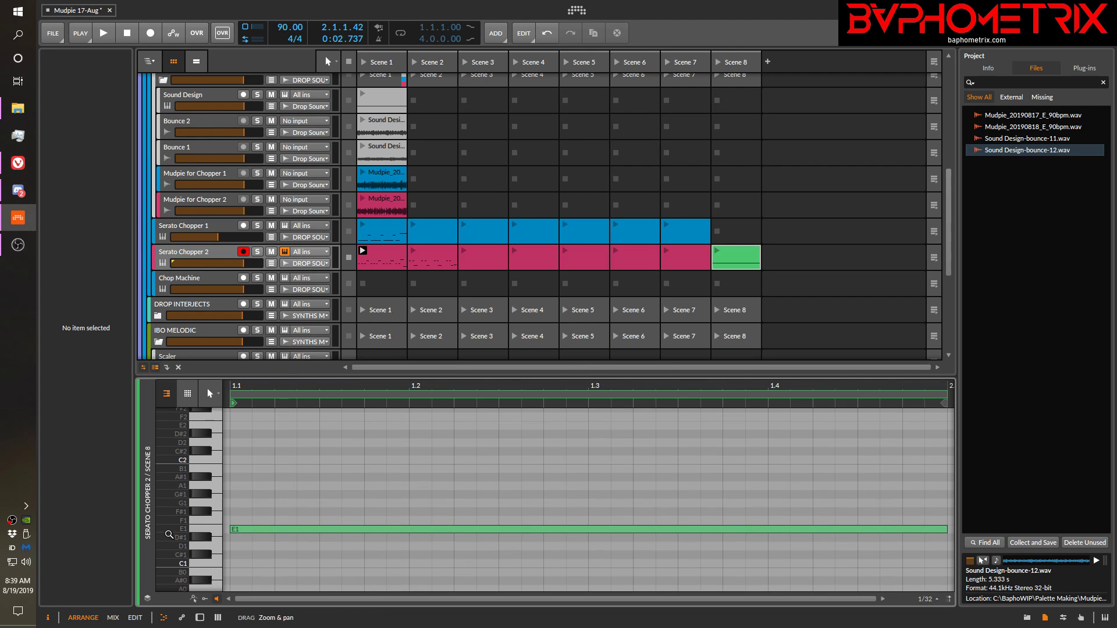
left_click(286, 529)
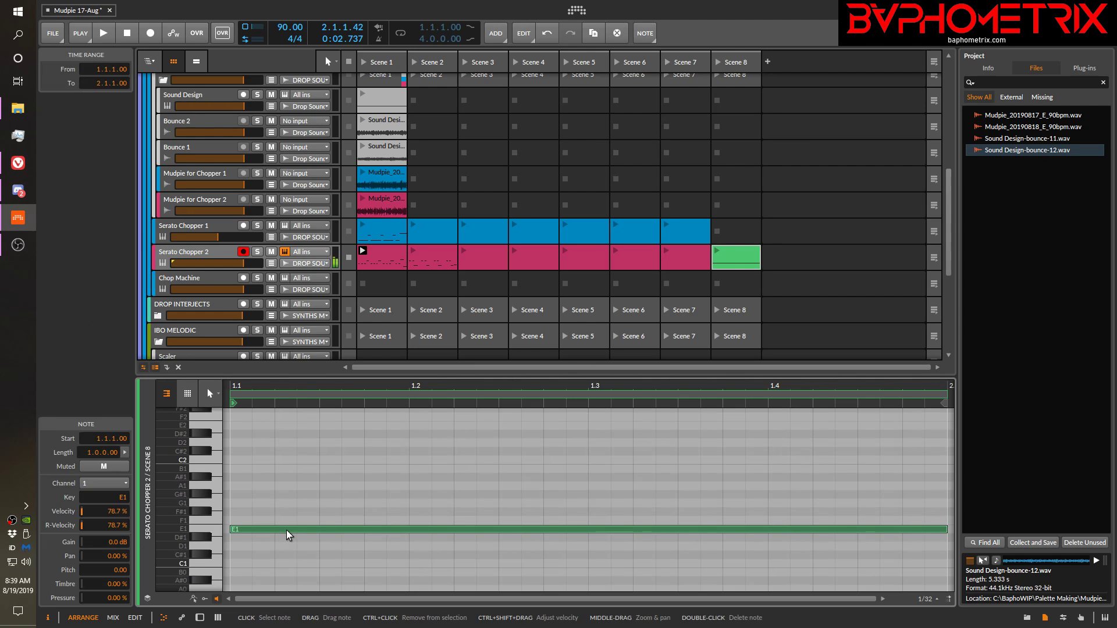
key("shift+Up")
key("Up")
key("Up")
key("Up")
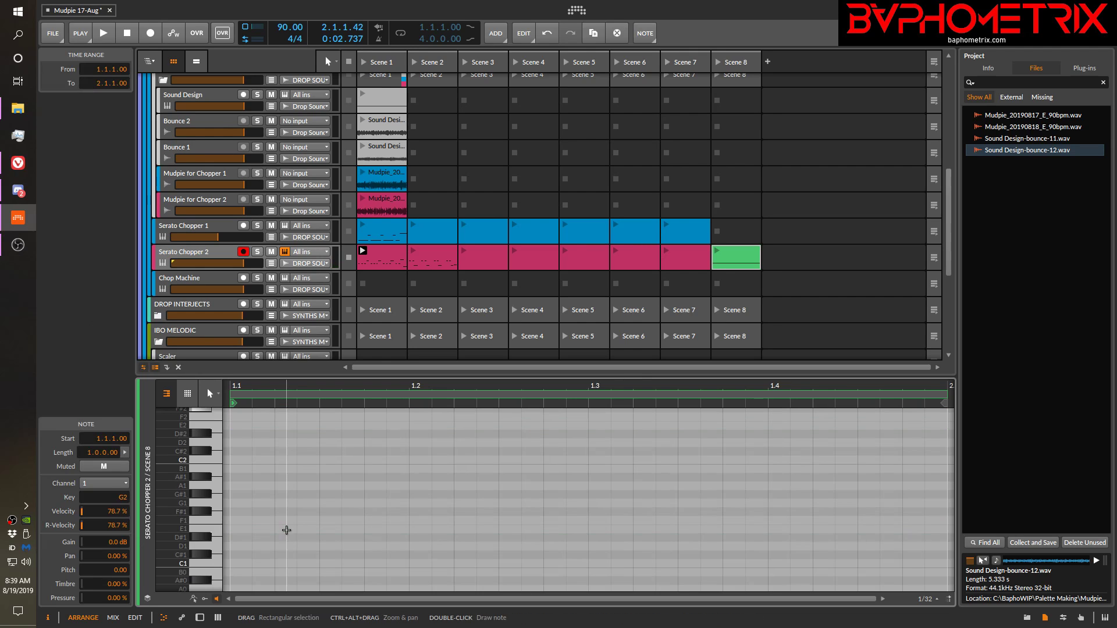
key("Down")
key("Down")
key("Down")
key("Down")
key("Down")
key("Down")
key("Down")
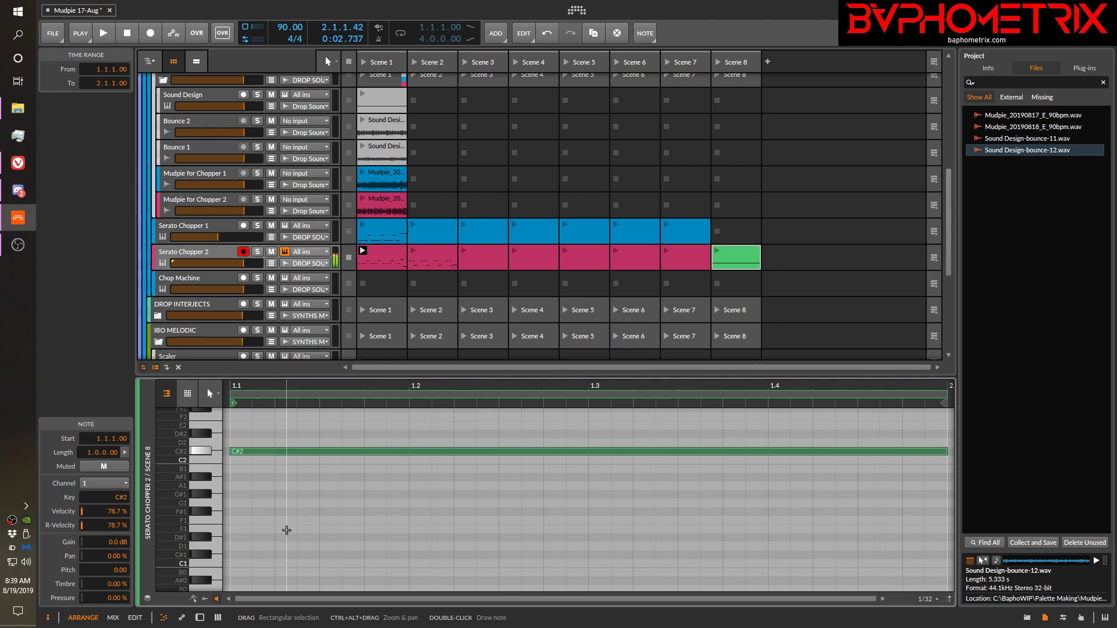
Audition the slices around C2 with the note editor's piano keys
left_click(213, 474)
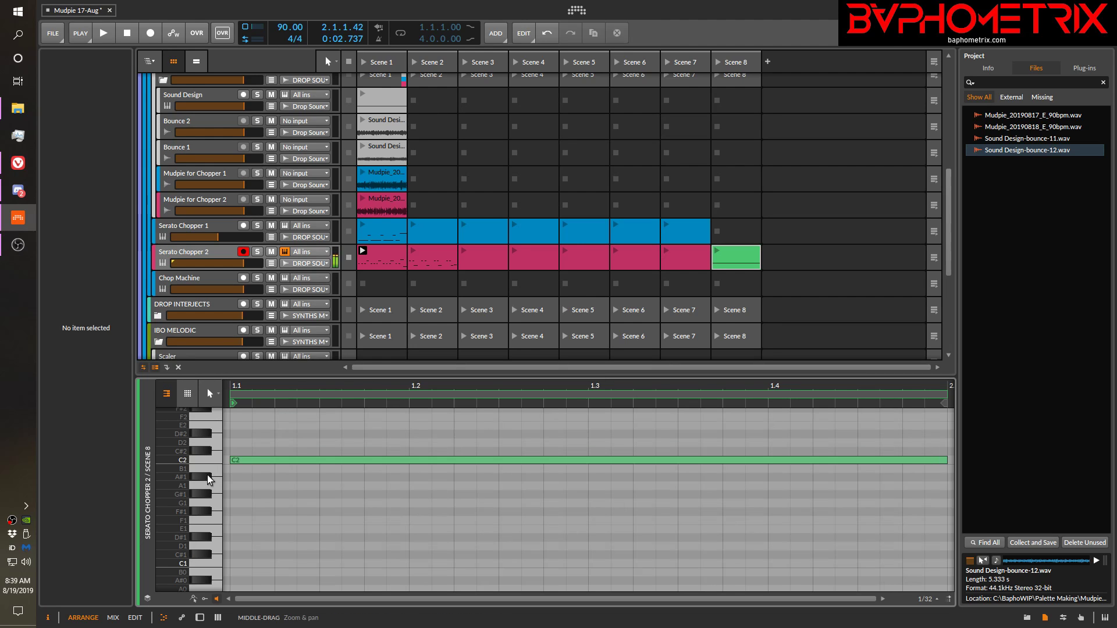
left_click(205, 451)
left_click(206, 436)
left_click(216, 423)
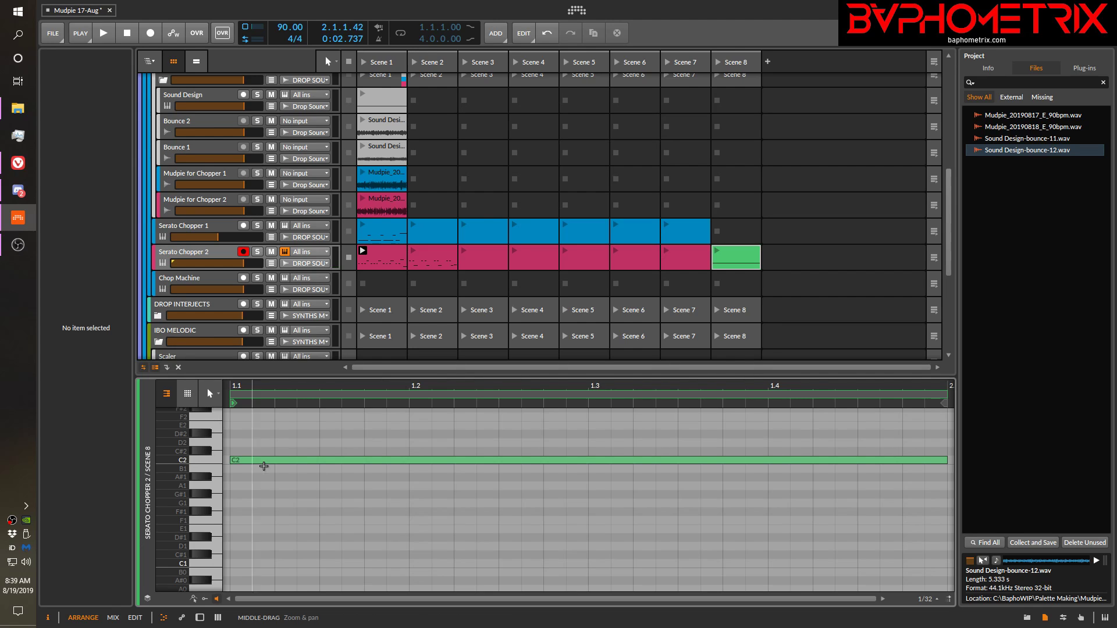
left_click(205, 459)
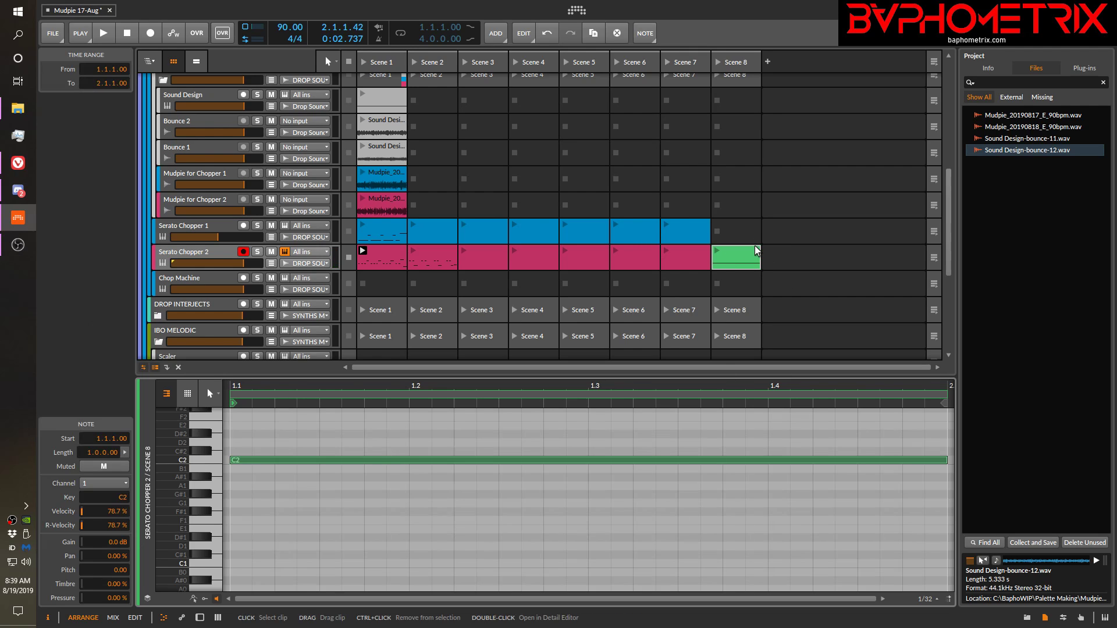
Bounce Serato Chopper 2's Scene 8 clip to a new audio track, and play back the bounced clip
key("d")
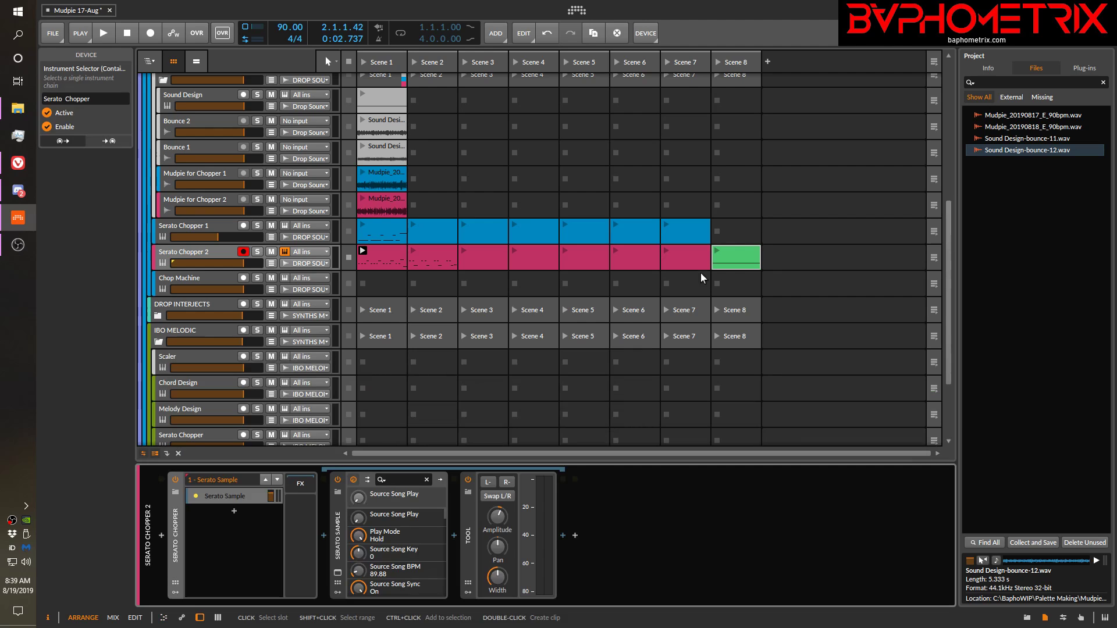
left_click(741, 249)
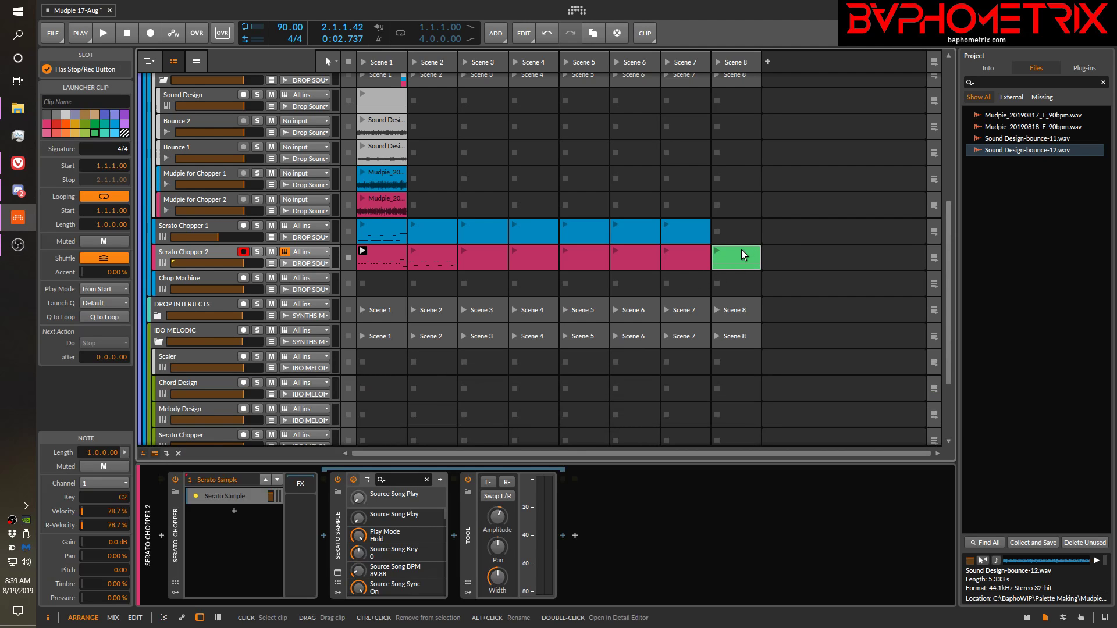
key("ctrl+b")
key("Return")
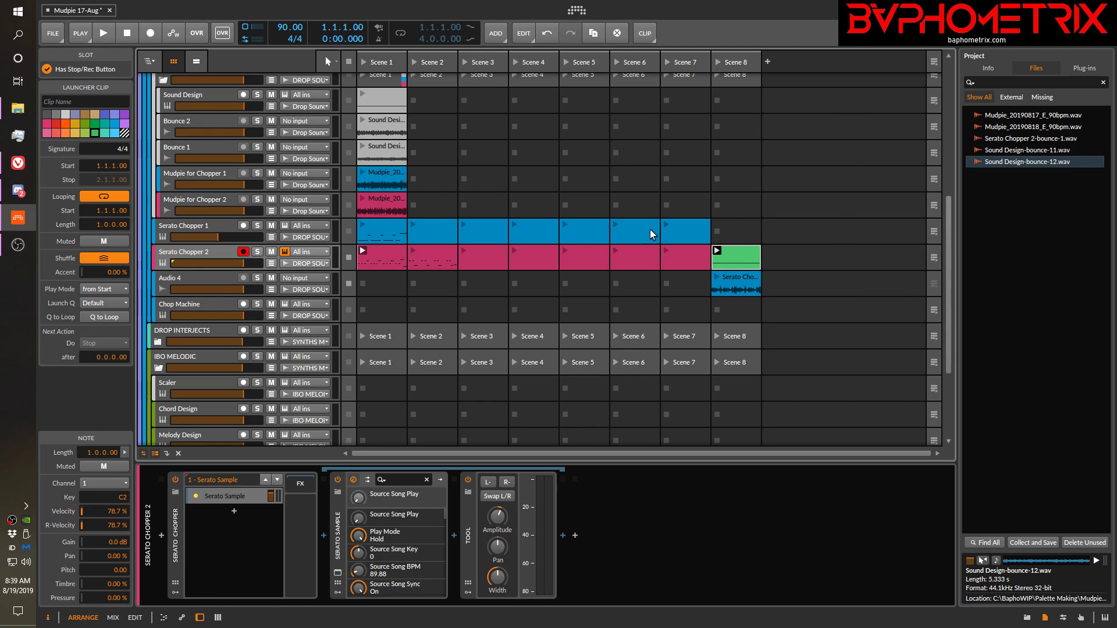
left_click(715, 277)
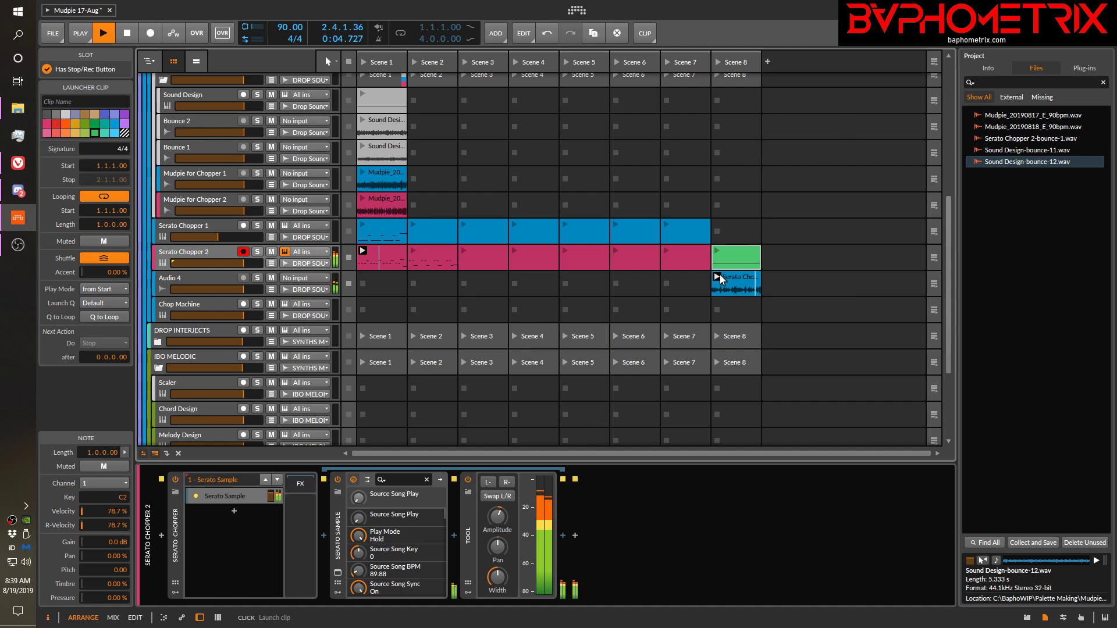
key("space")
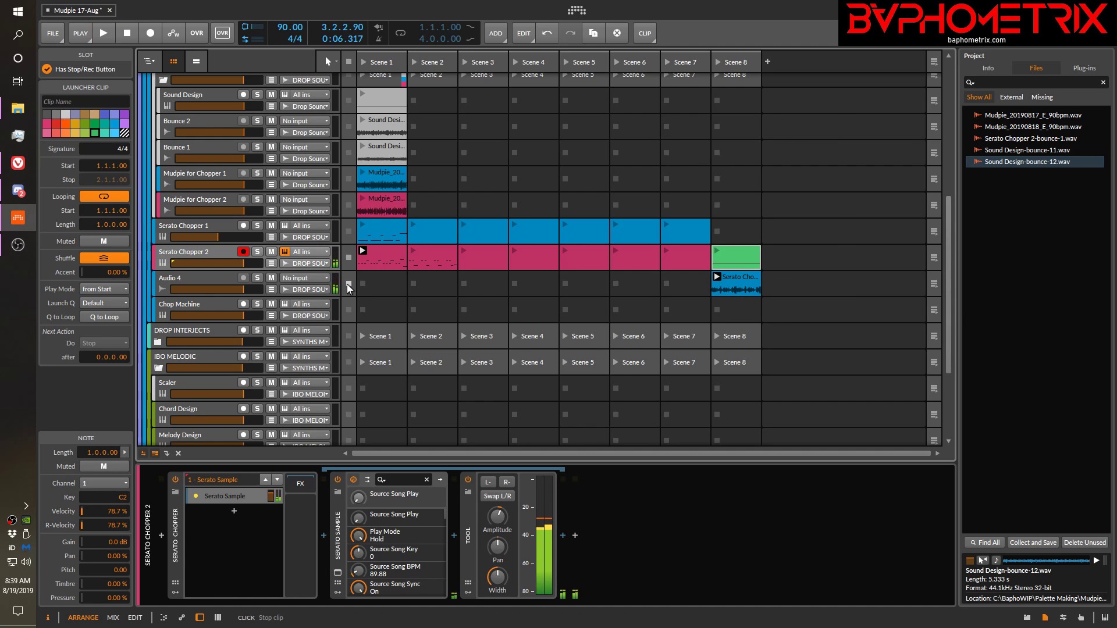
Open Audio 4's Scene 8 clip for audio editing, and select Serato Chopper 2-bounce-1.wav among the project files
left_click(738, 278)
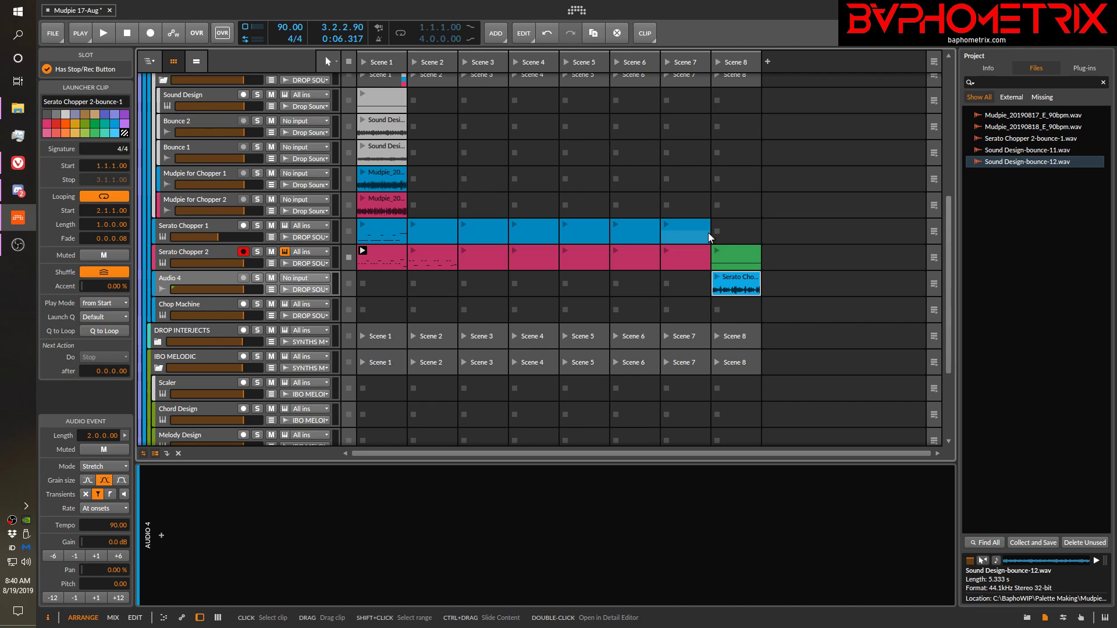
double_click(731, 277)
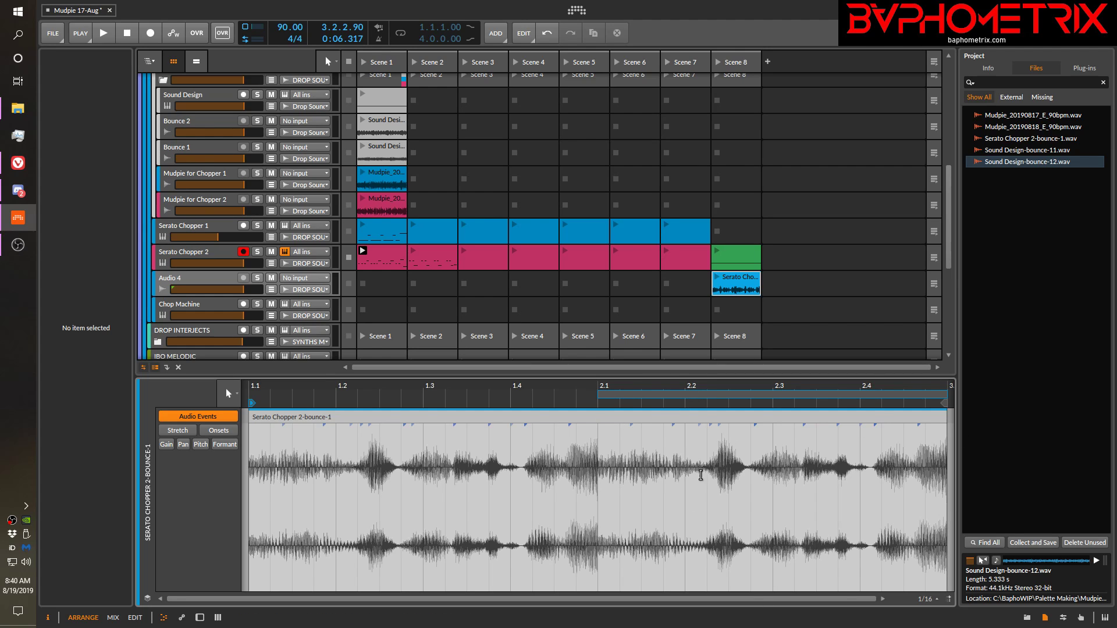
left_click(568, 462)
left_click(287, 415)
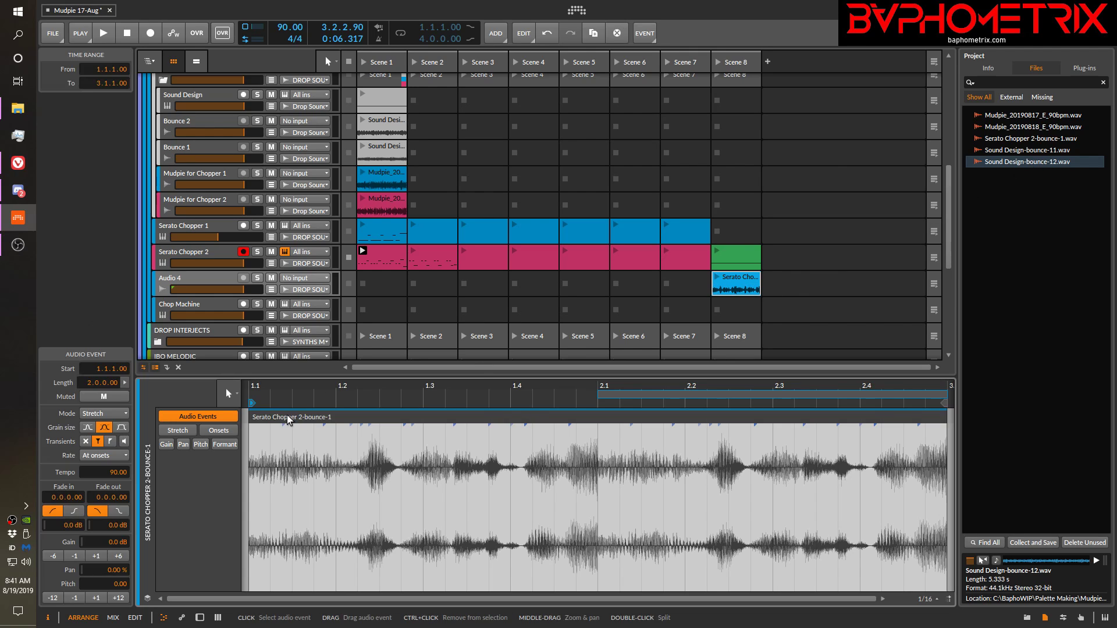
left_click(1018, 140)
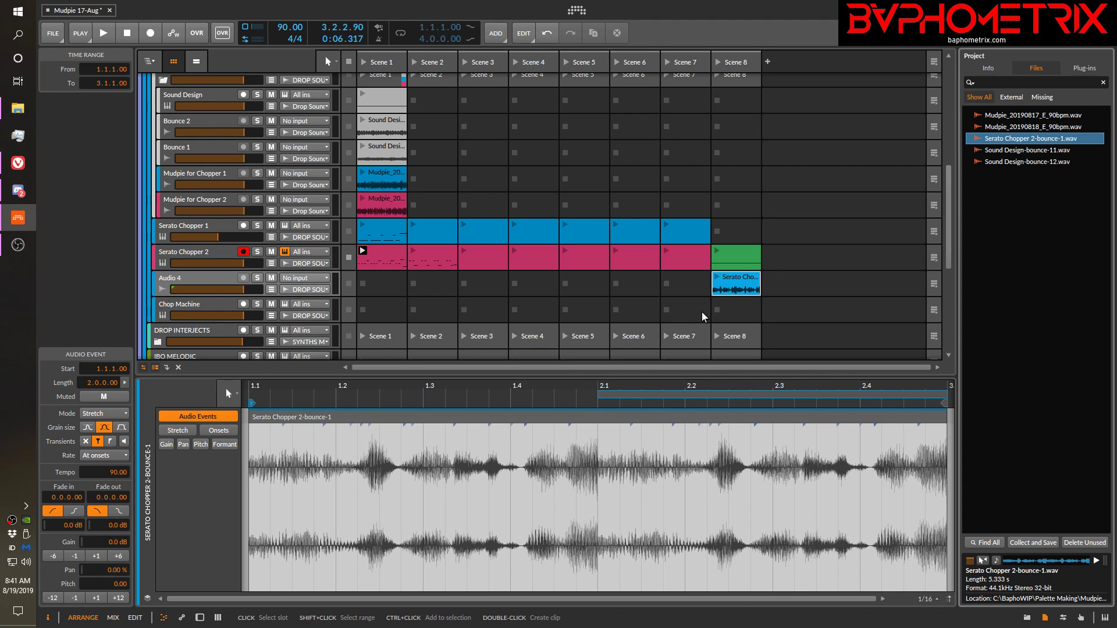
Turn off looping for Audio 4's Scene 8 clip, and set its start to 1.1.1.00 and stop to 2.1.1.00
left_click(734, 279)
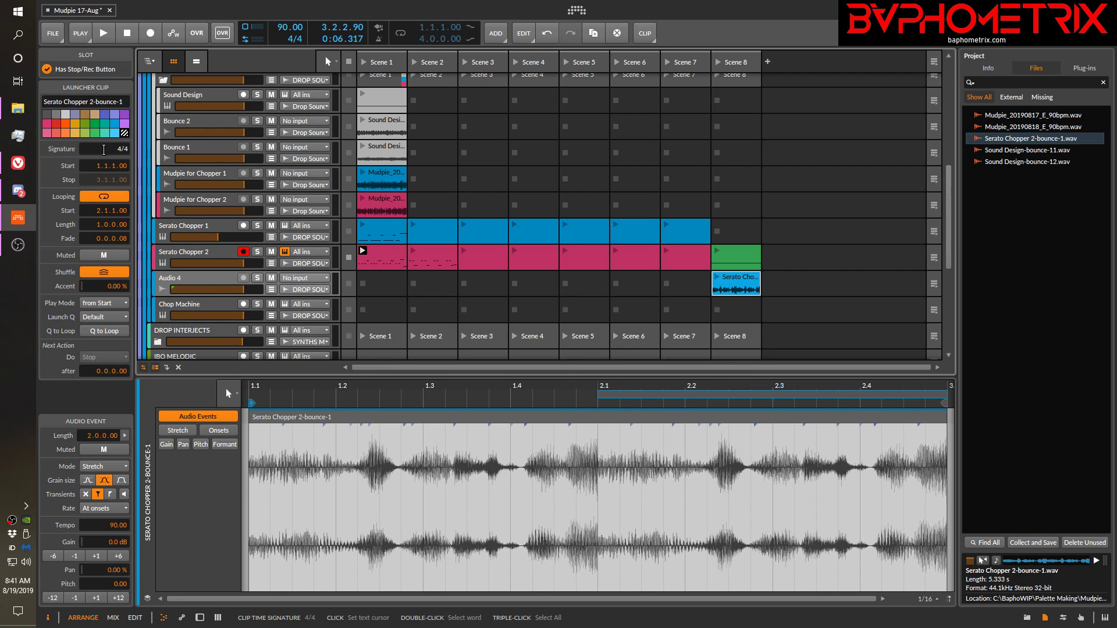
left_click(105, 196)
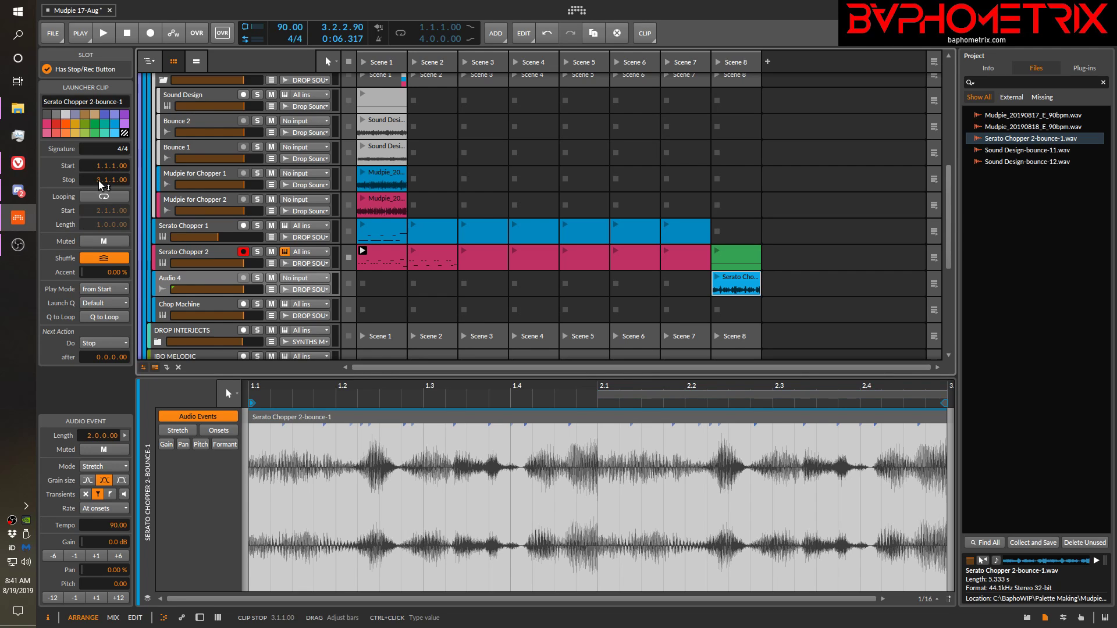
left_click_drag(99, 180, 99, 157)
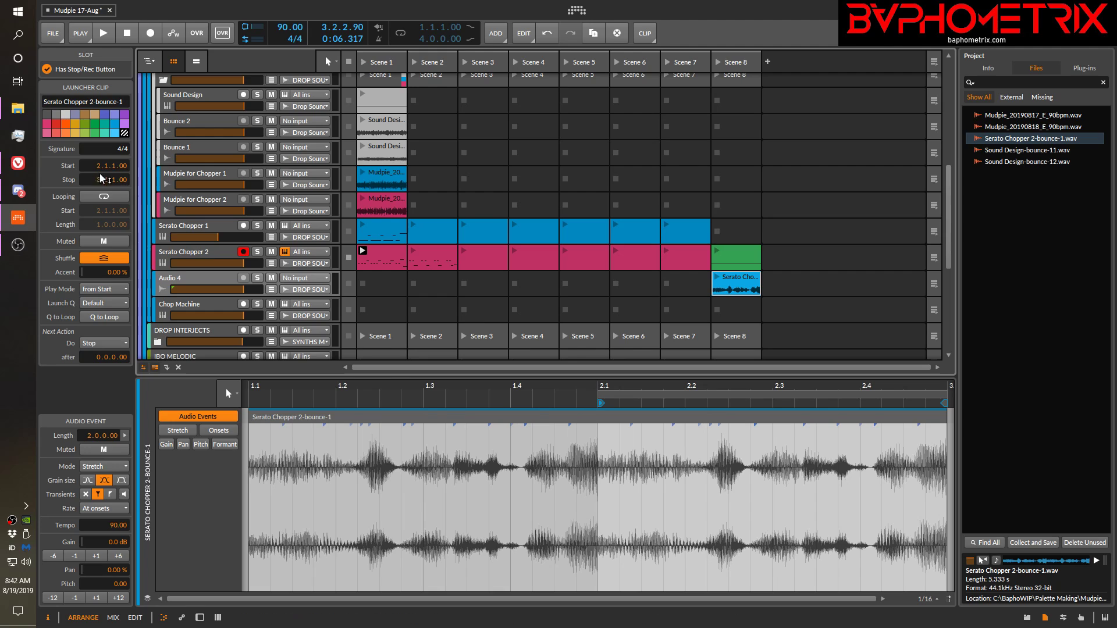
left_click_drag(98, 166, 99, 179)
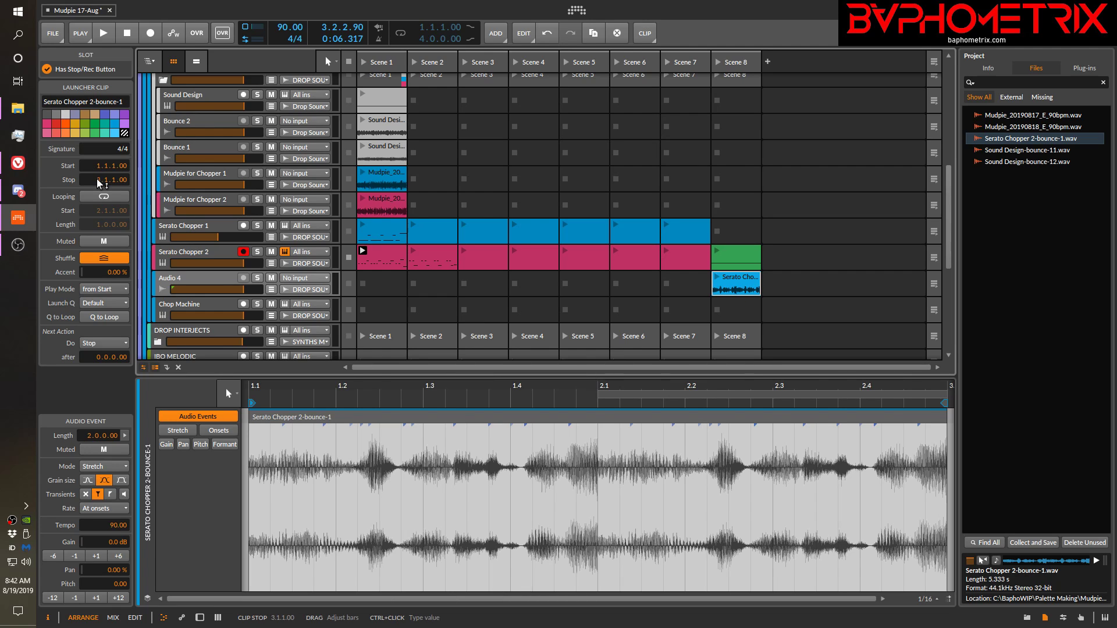
left_click_drag(98, 180, 98, 186)
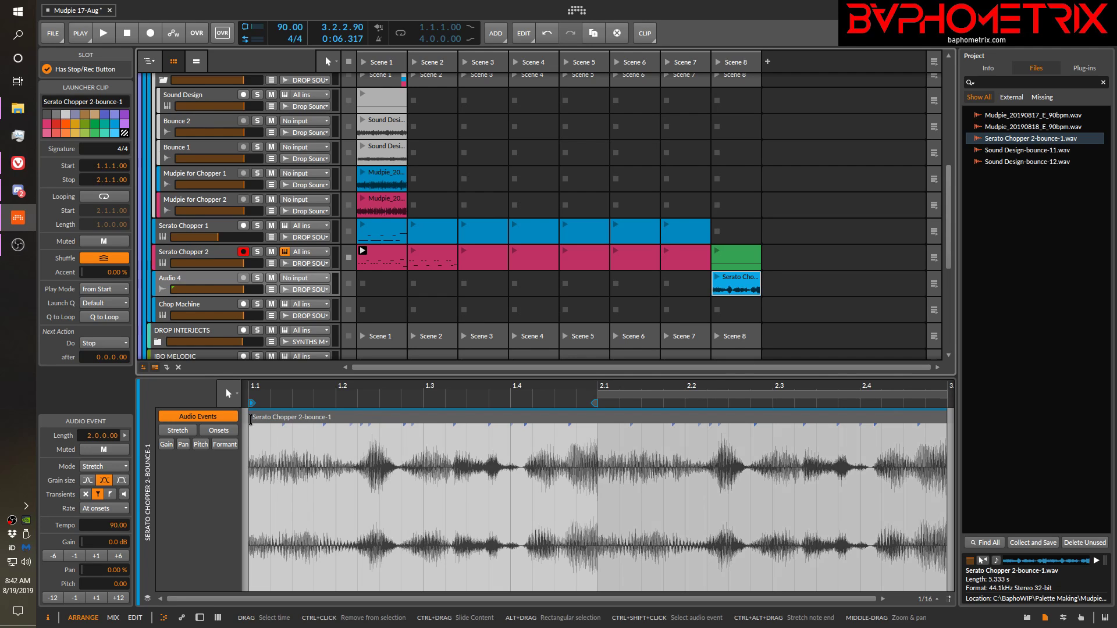
Turn looping back on with the loop start at 1.1.1.00, and reselect Serato Chopper 2-bounce-1.wav among the project files
left_click(104, 196)
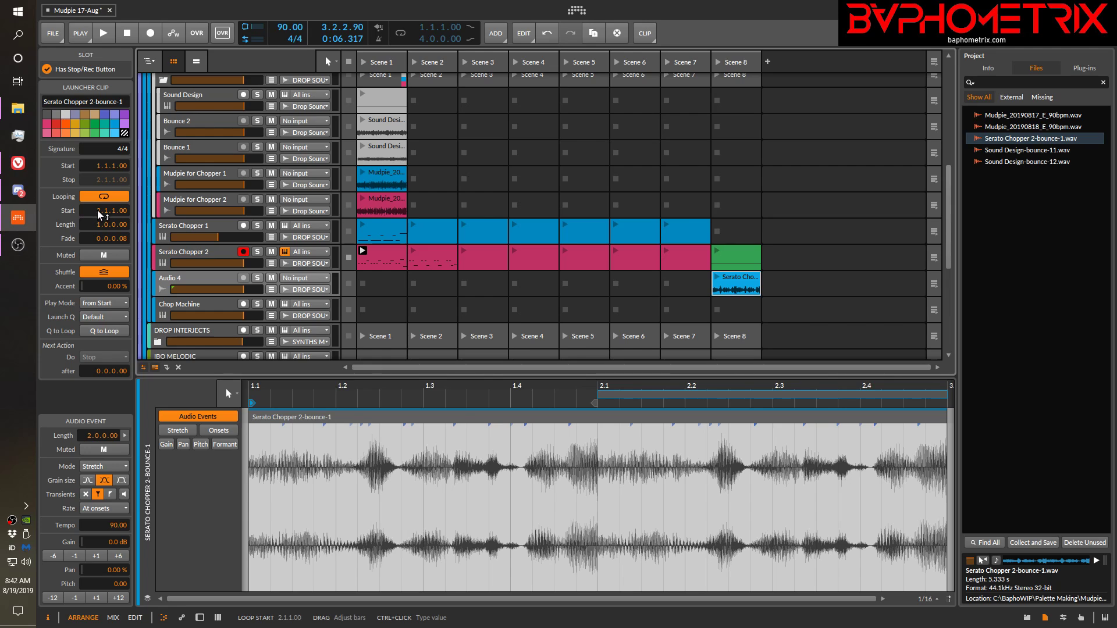
left_click_drag(100, 214, 100, 227)
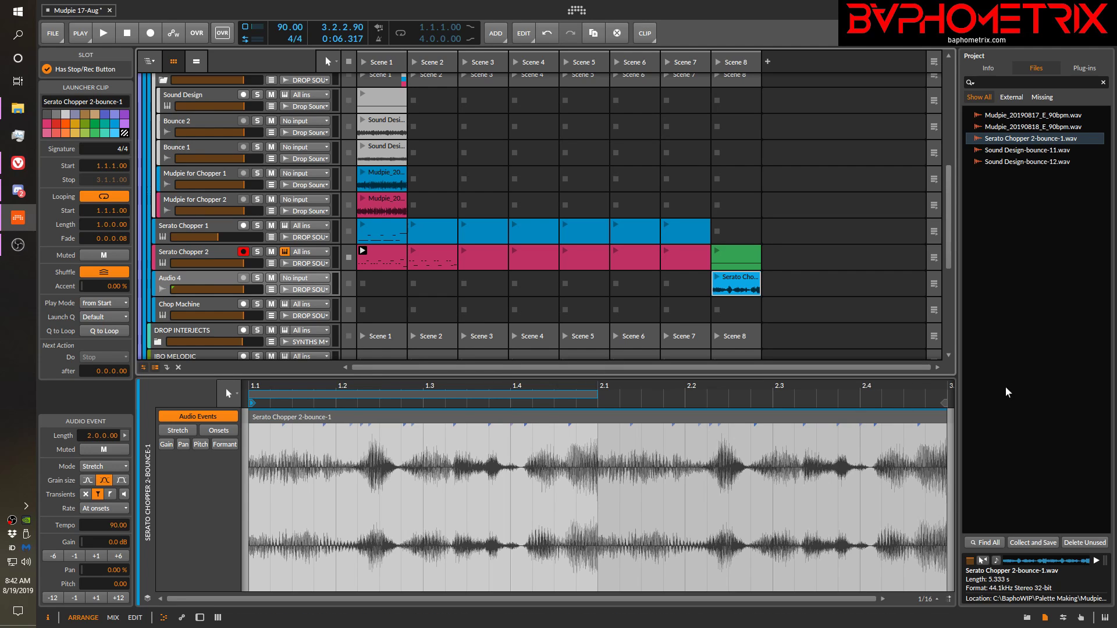
mouse_move(1027, 153)
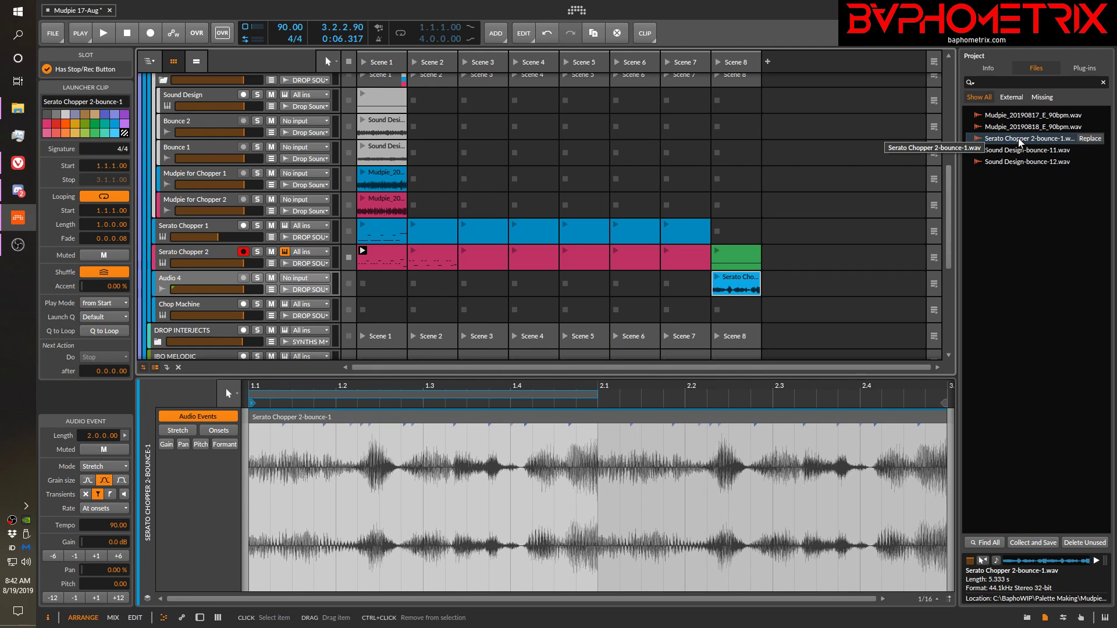
left_click(1018, 138)
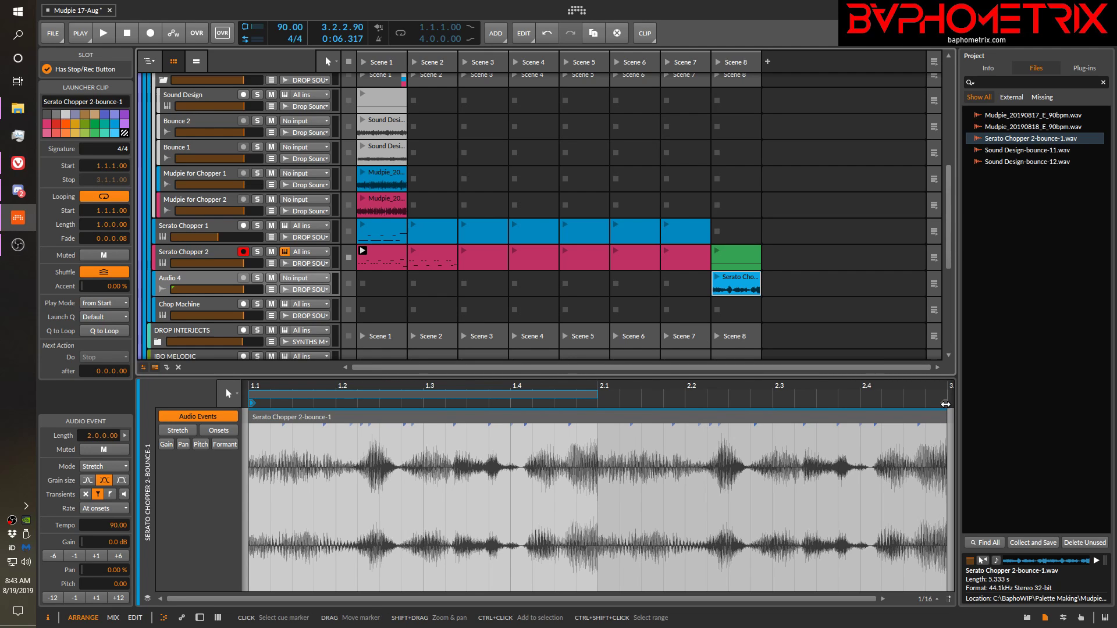
Move the stop position of Audio 4's looped Scene 8 clip to 2.1.1.00
left_click_drag(945, 403, 708, 409)
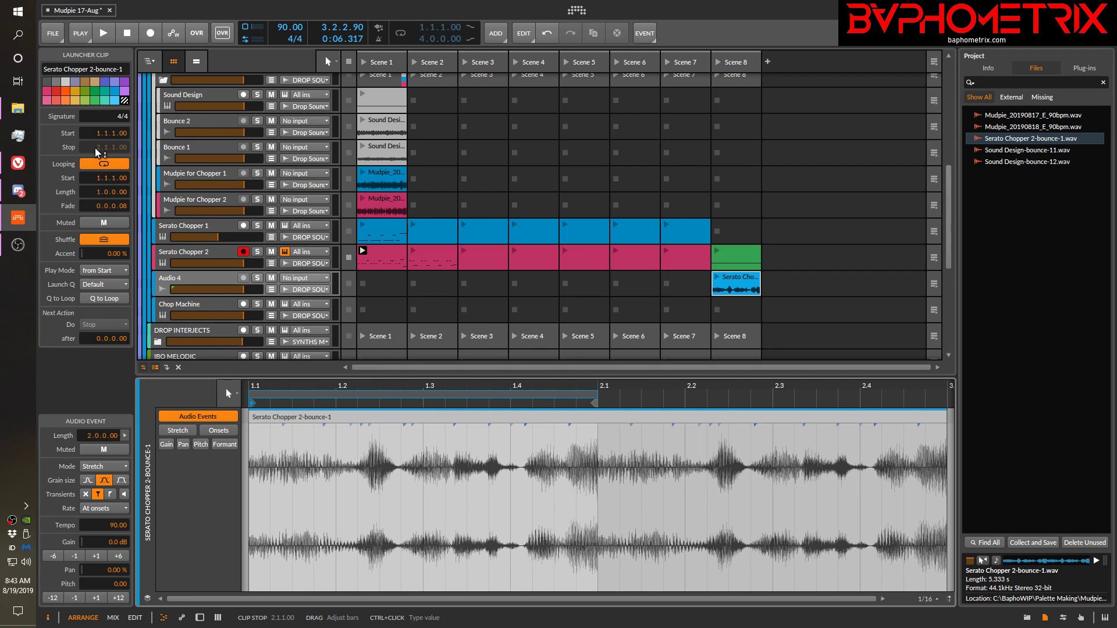
left_click_drag(96, 148, 97, 147)
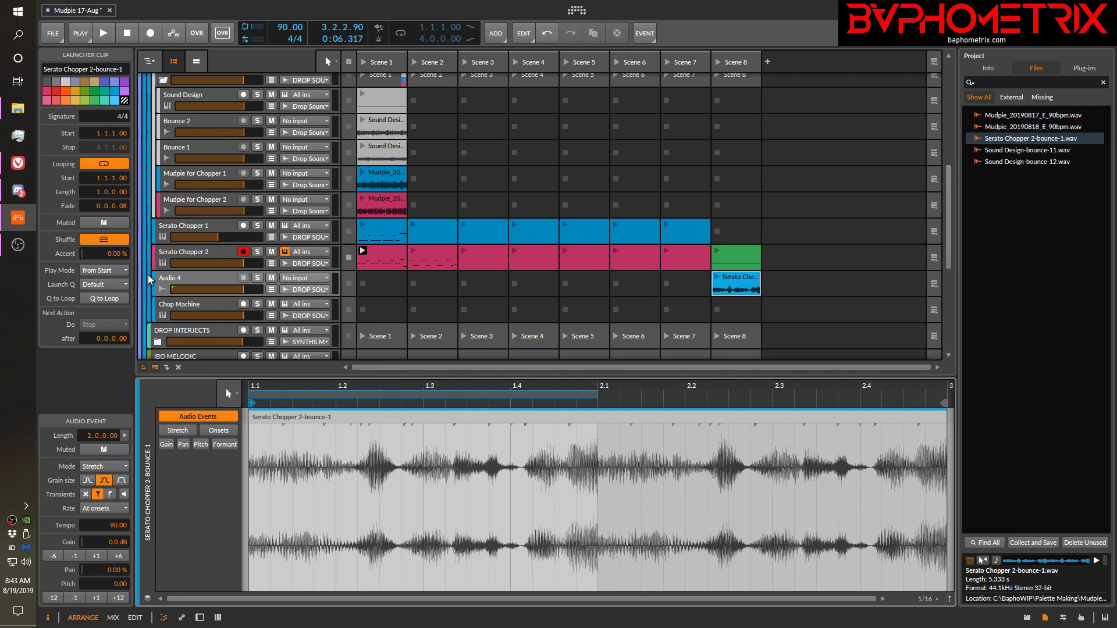
left_click(98, 148)
left_click_drag(98, 148, 98, 157)
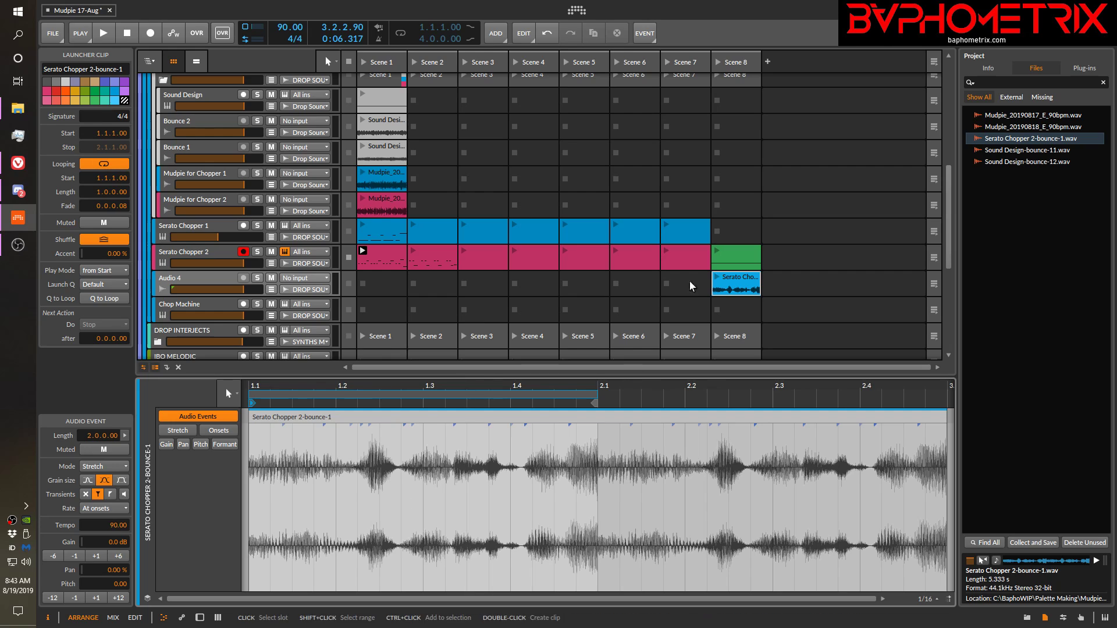
Bounce Audio 4's Scene 8 clip to a new audio track, using the Pre-Fader source and 32-bit floating-point depth
left_click(738, 277)
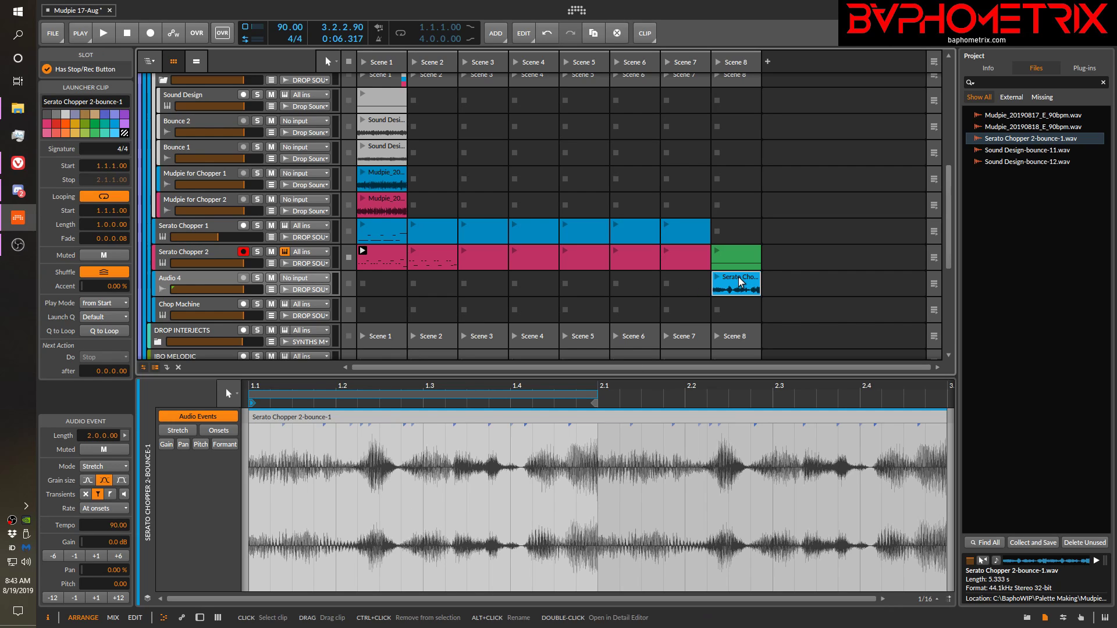
key("ctrl+b")
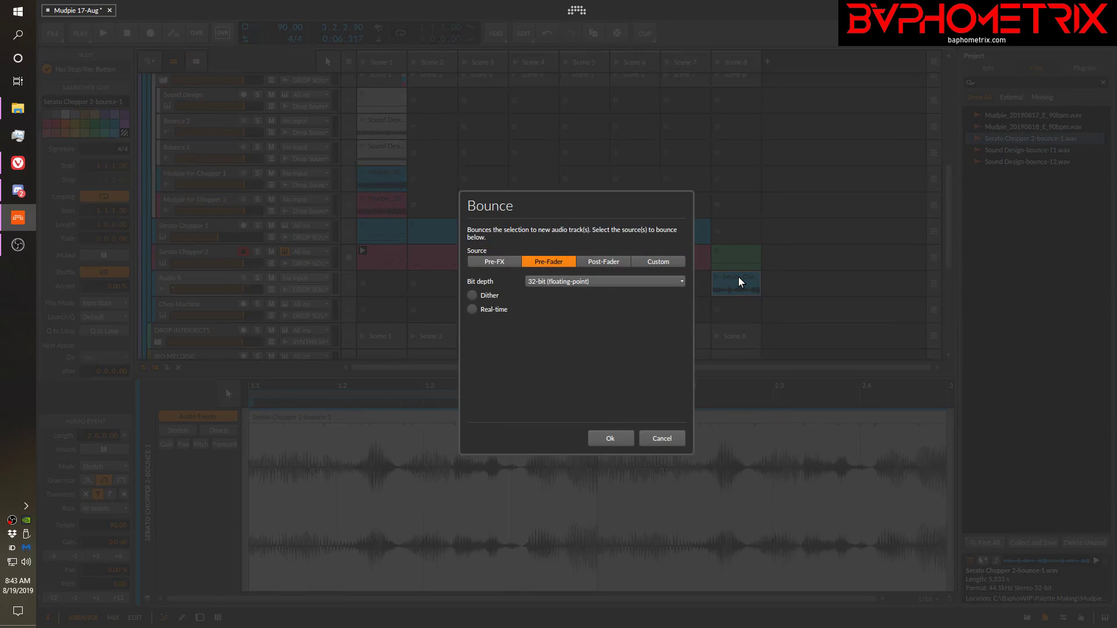
key("Return")
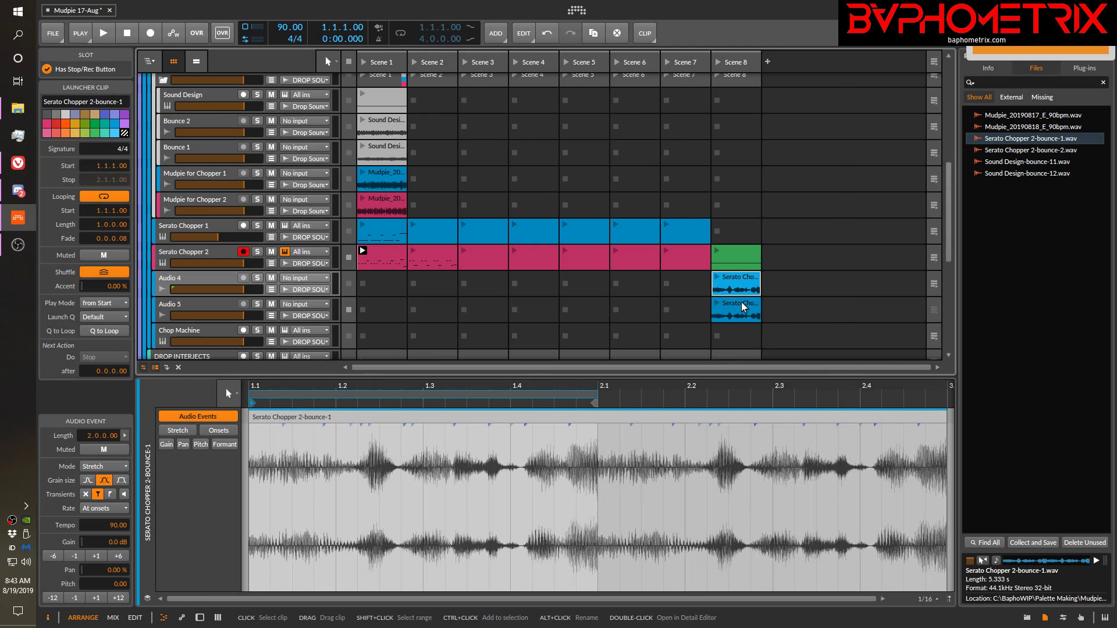
Show the waveform of Audio 5's Scene 8 clip and examine the clip's extent and end marker
left_click(741, 303)
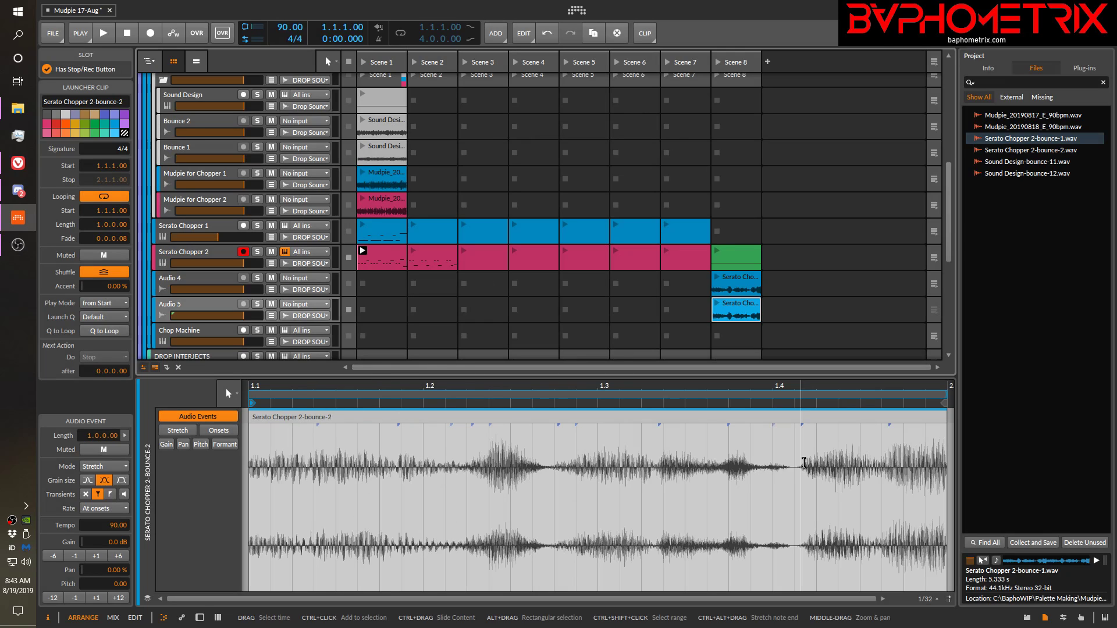
left_click_drag(573, 386, 479, 381)
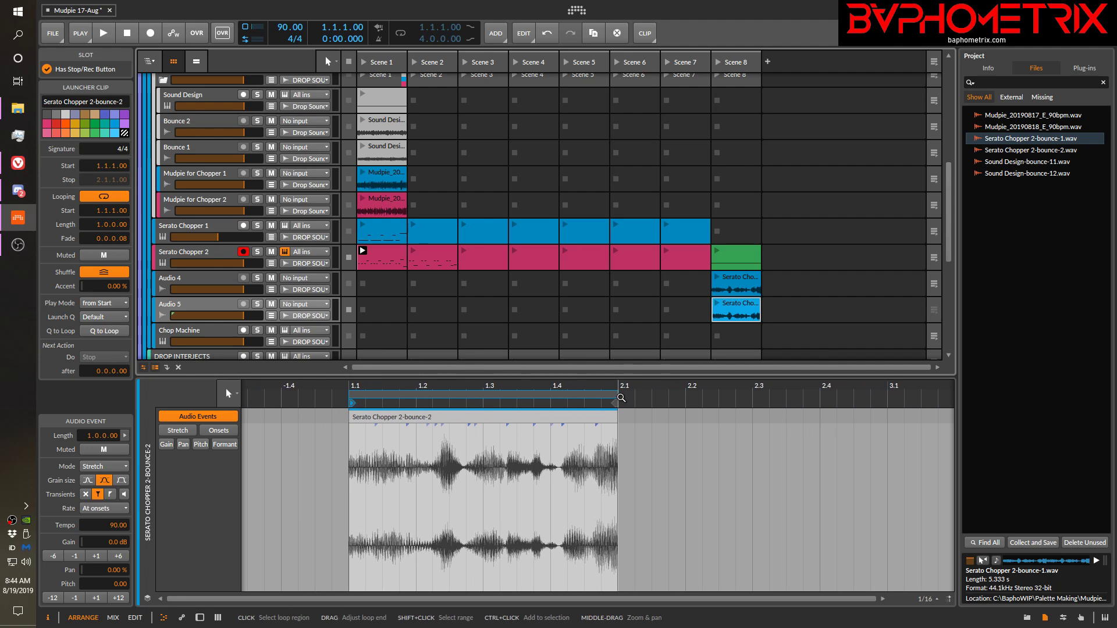
left_click(650, 402)
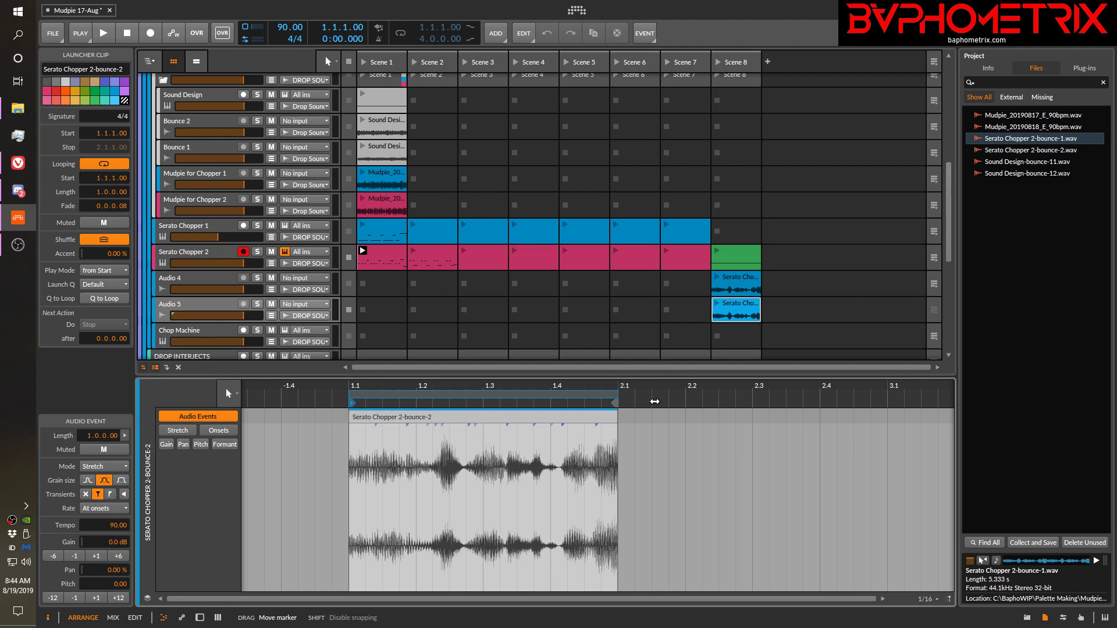
Turn off looping on Audio 5's Scene 8 clip and move its stop marker to 2.1.4.00
left_click(97, 162)
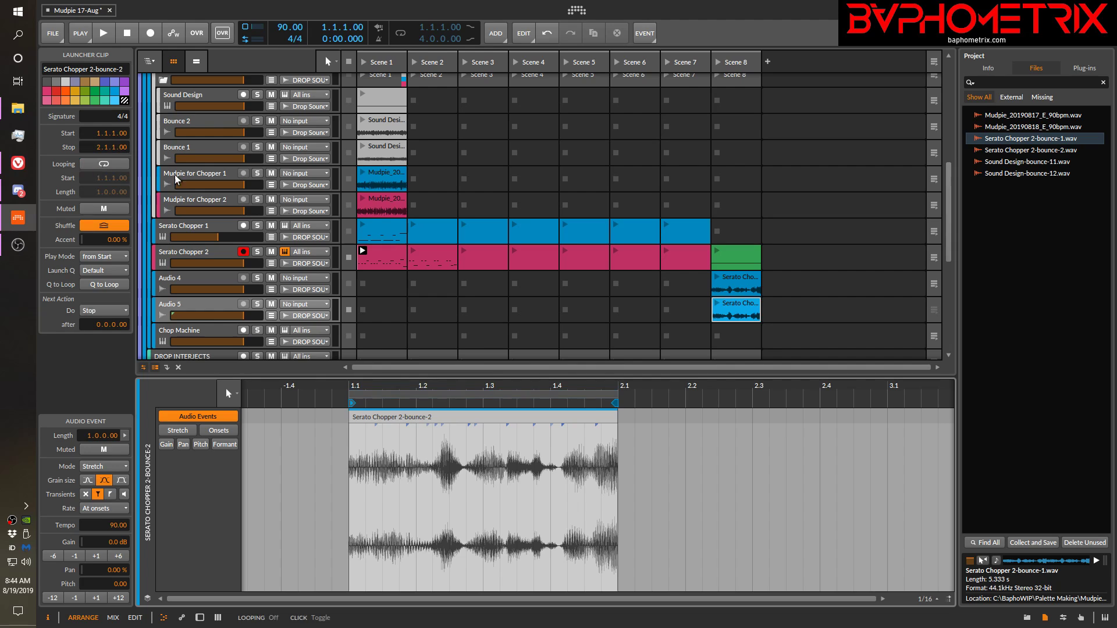
mouse_move(615, 403)
left_mouse_down()
mouse_move(665, 403)
mouse_move(497, 419)
mouse_move(669, 419)
mouse_move(560, 419)
mouse_move(630, 412)
left_mouse_up()
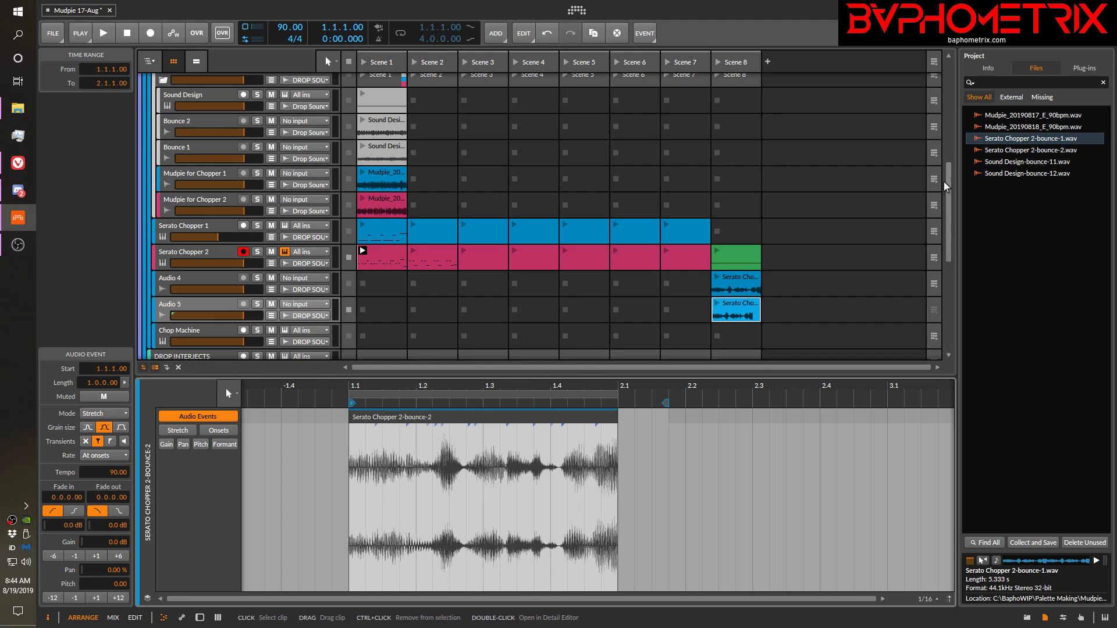
Load Serato Chopper 2-bounce-2.wav from the project files onto the Chop Machine's empty pad beside S 2
left_click(1030, 152)
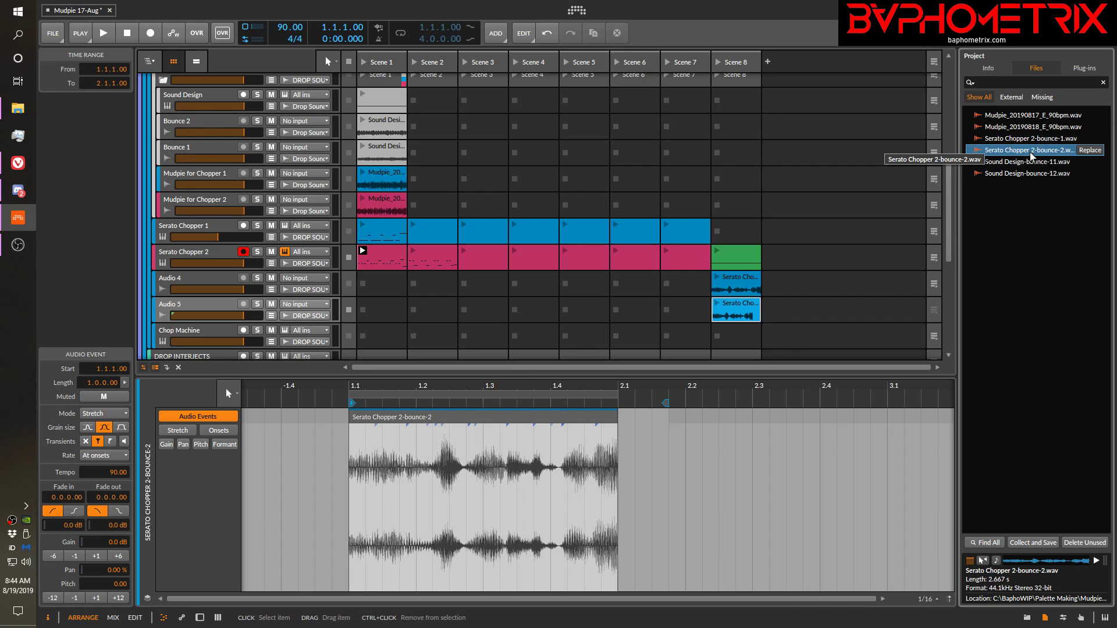
scroll(243, 204, "down", 3)
scroll(243, 204, "down", 2)
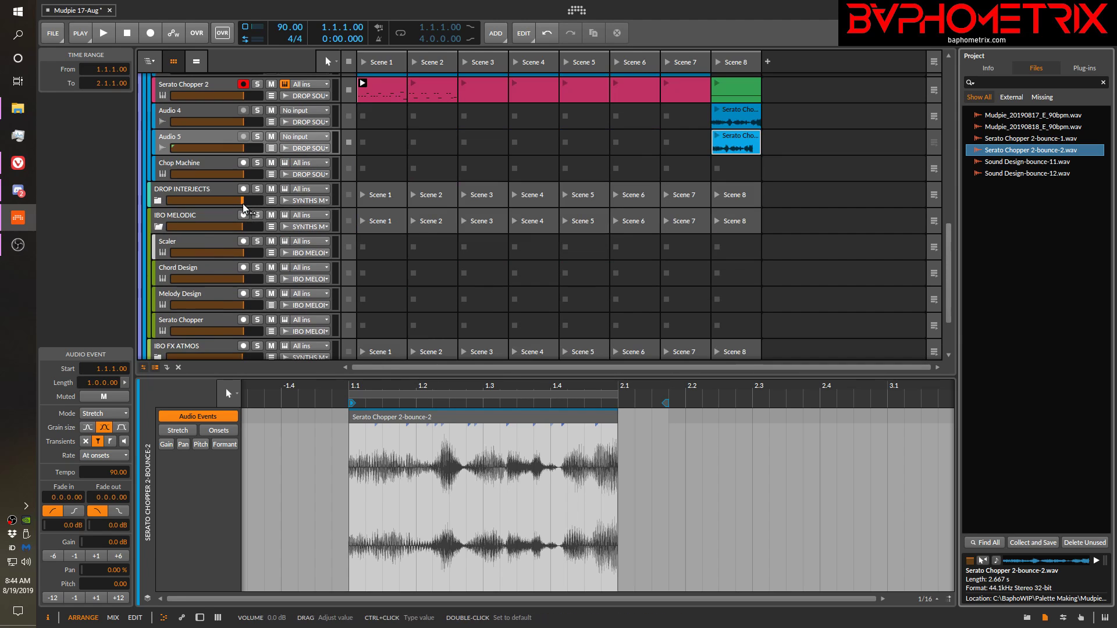
scroll(243, 204, "up", 1)
left_click(211, 207)
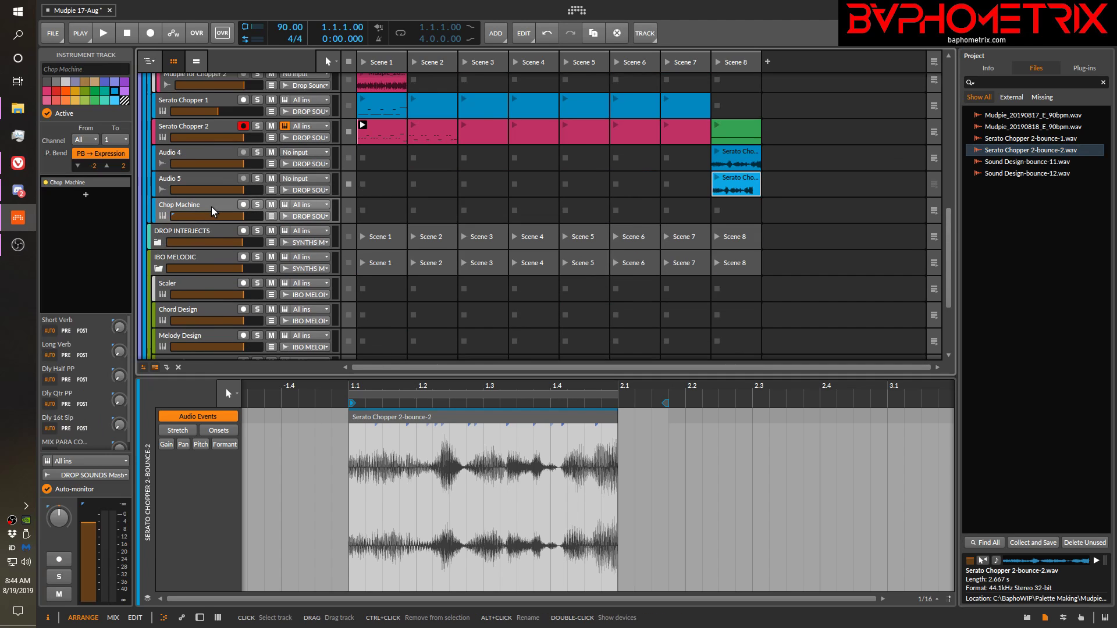
double_click(211, 205)
mouse_move(1025, 153)
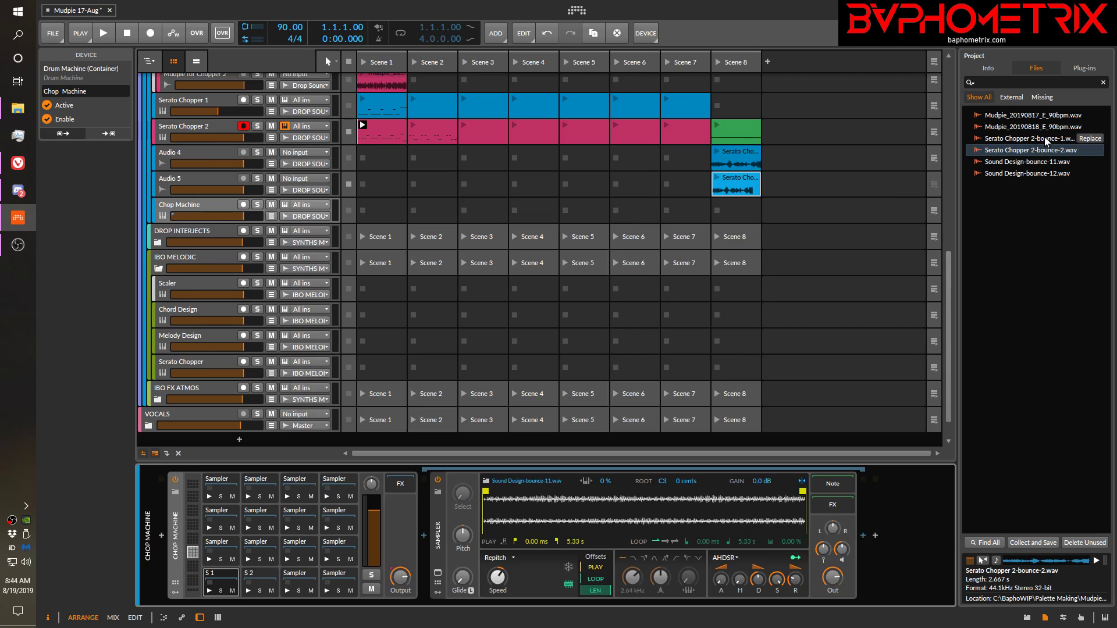
left_click_drag(1022, 157, 303, 579)
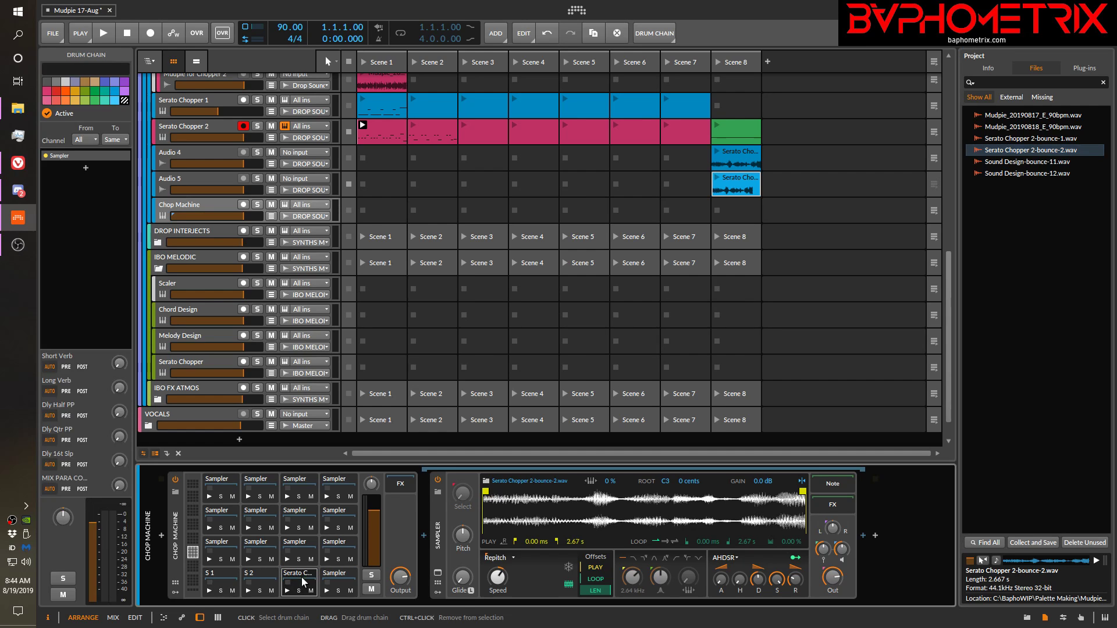
Rename the newly loaded drum pad as S 3 and arm the Chop Machine track for recording
double_click(300, 575)
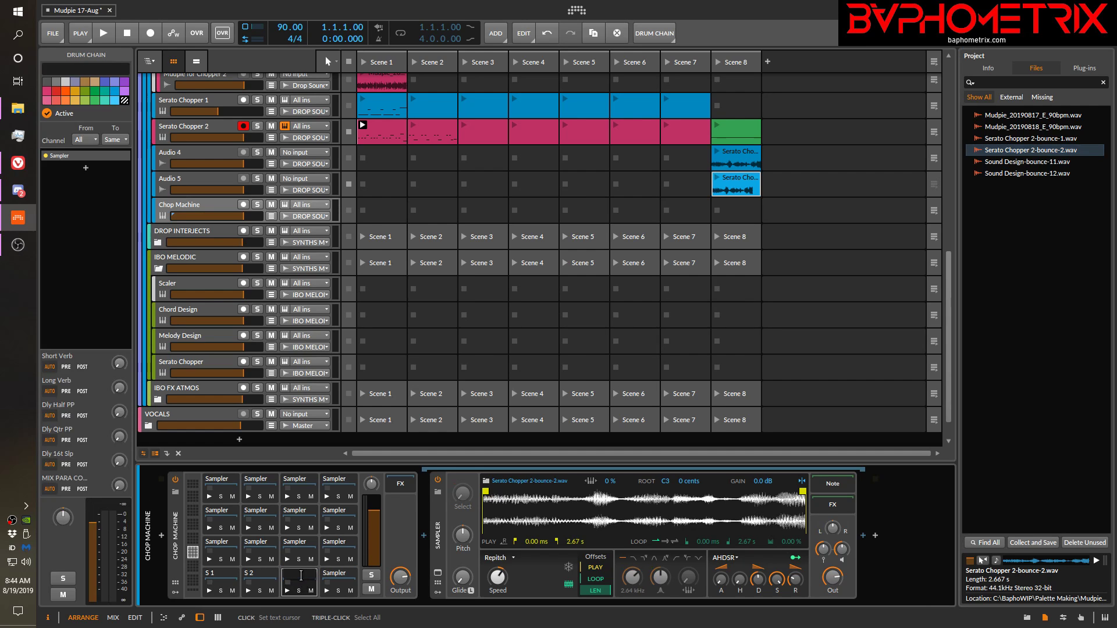
key("Return")
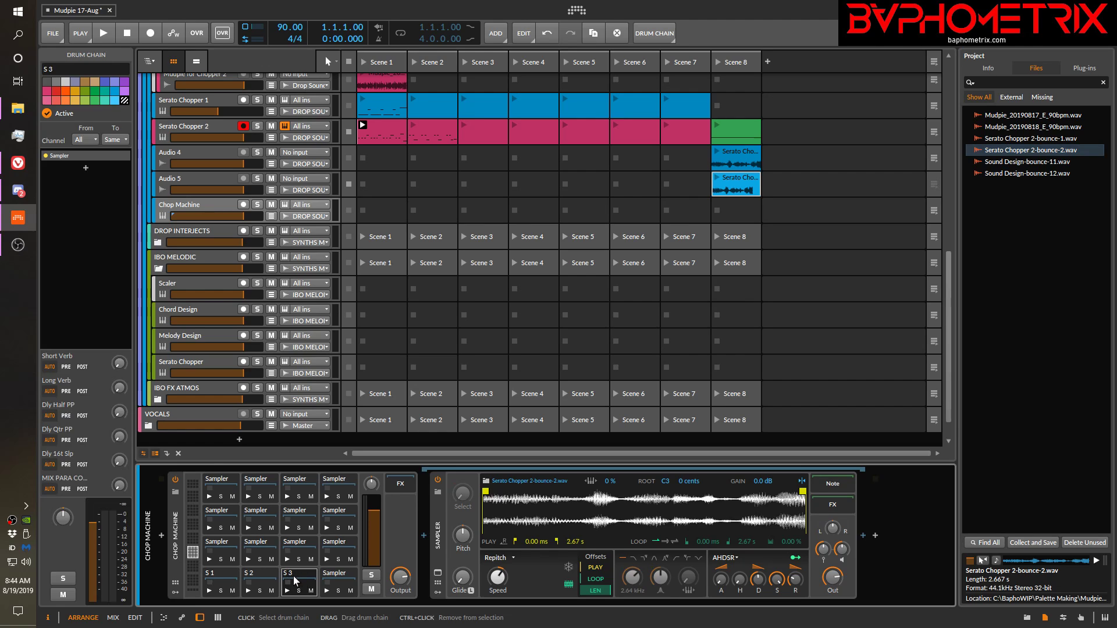
left_click(243, 205)
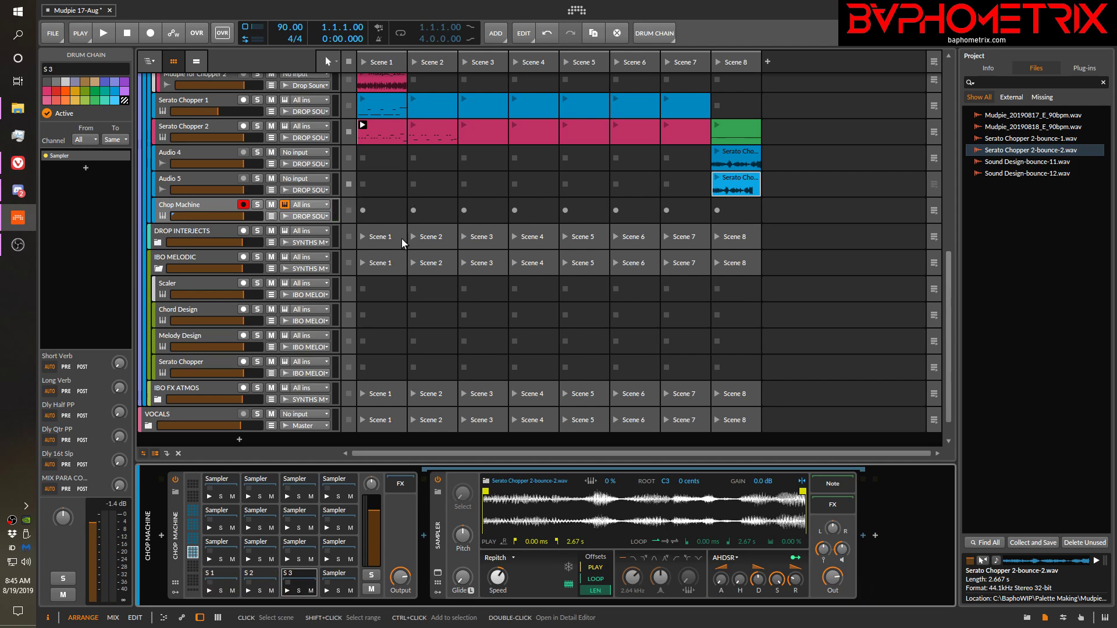
Show the waveform of Bounce 2's Scene 1 clip and select its source file, Sound Design-bounce-12.wav, among the project files
scroll(615, 298, "up", 3)
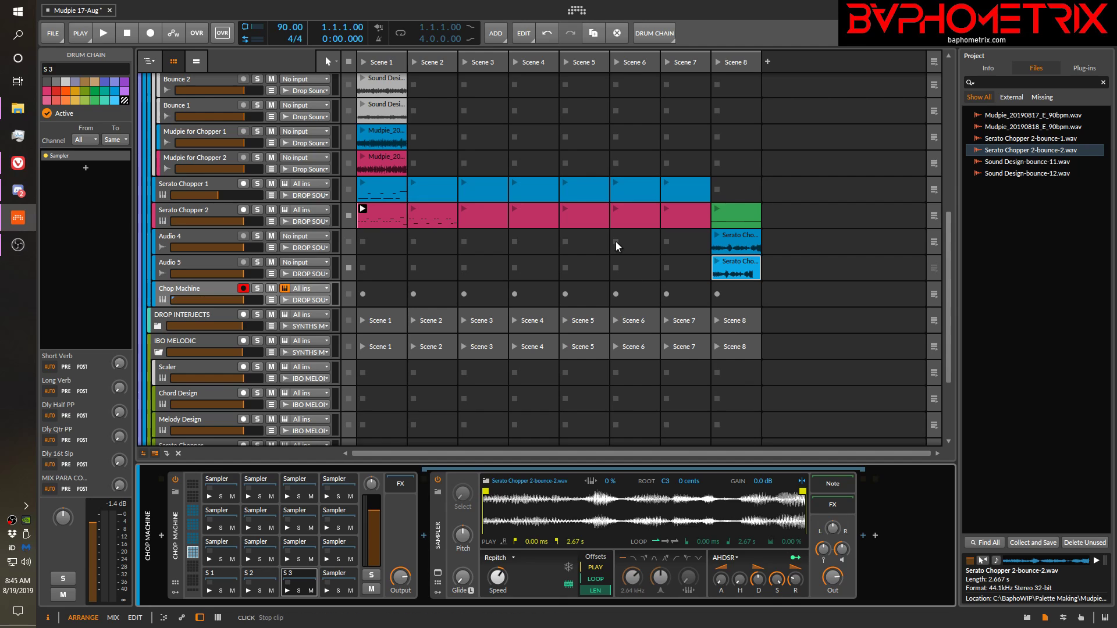
scroll(604, 243, "up", 2)
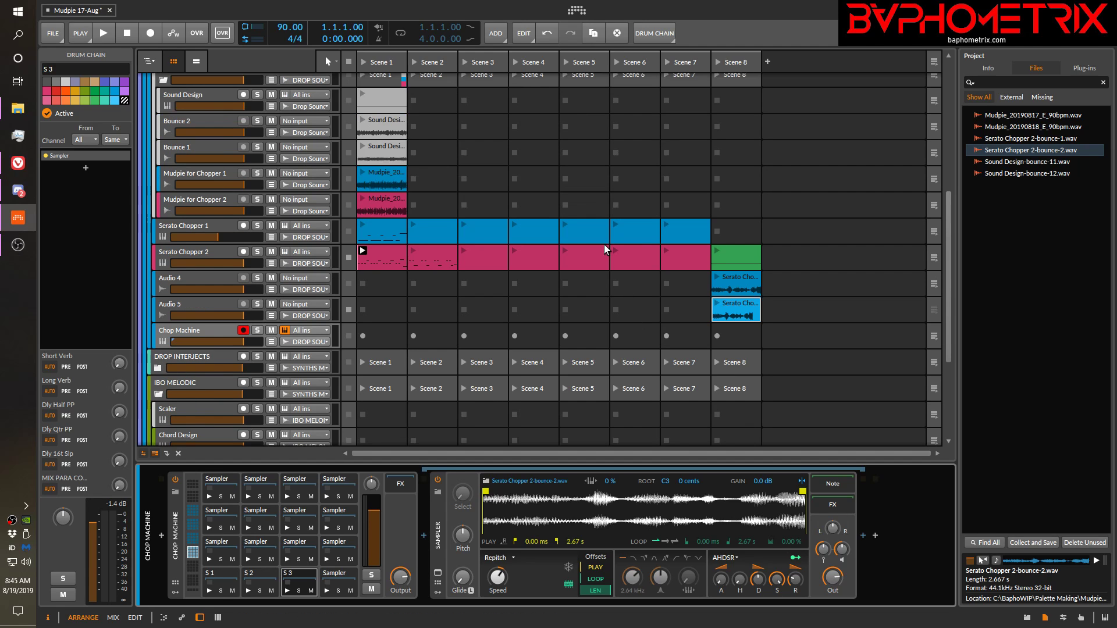
scroll(461, 171, "up", 2)
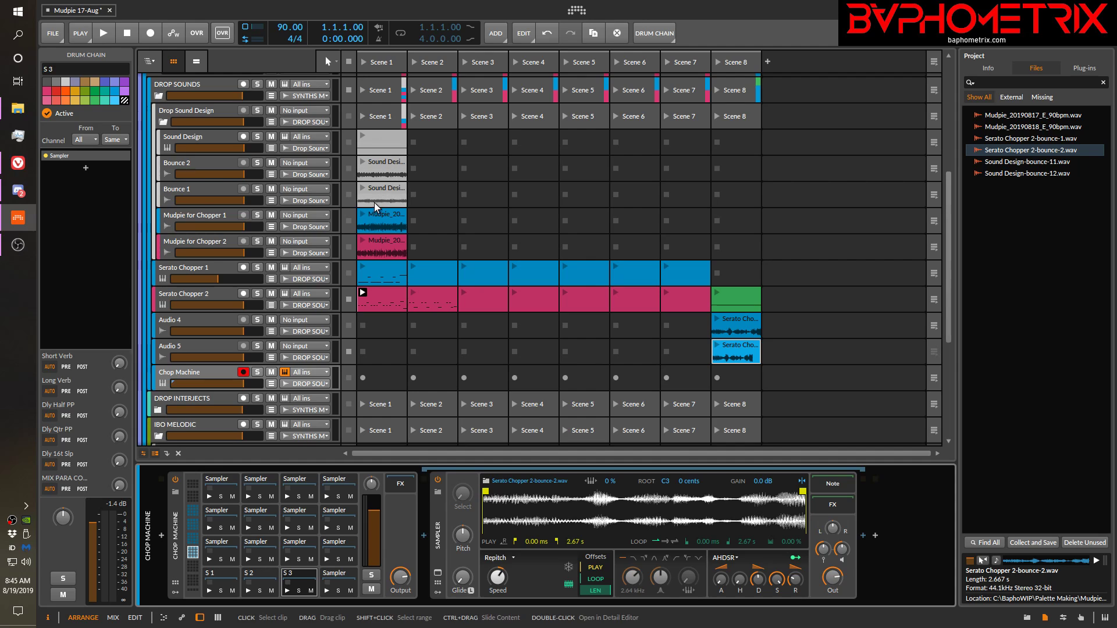
left_click(378, 166)
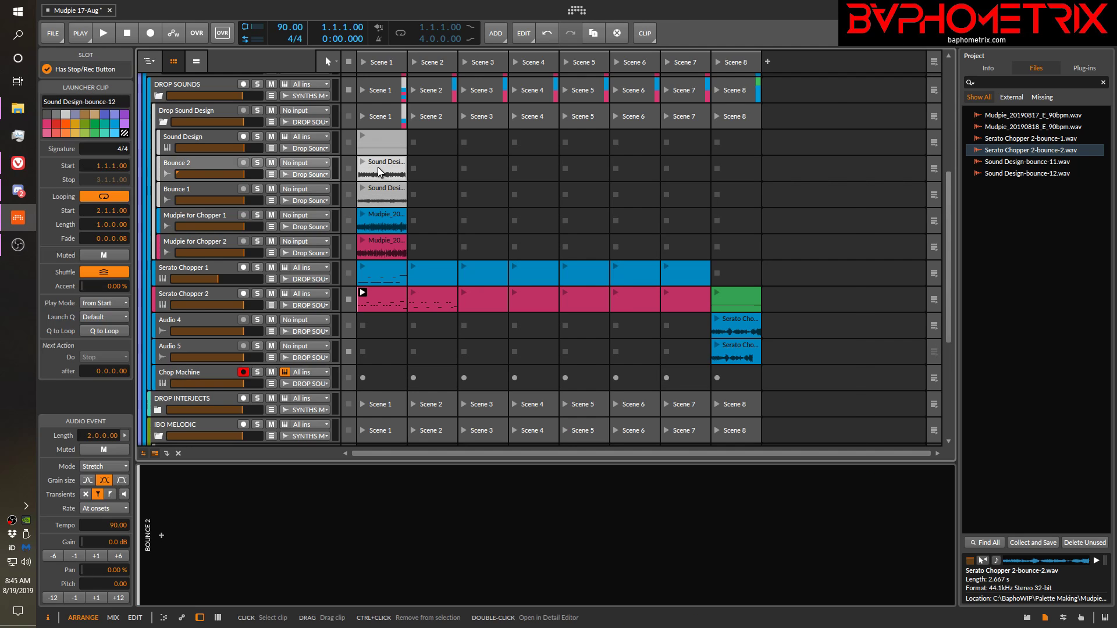
double_click(378, 166)
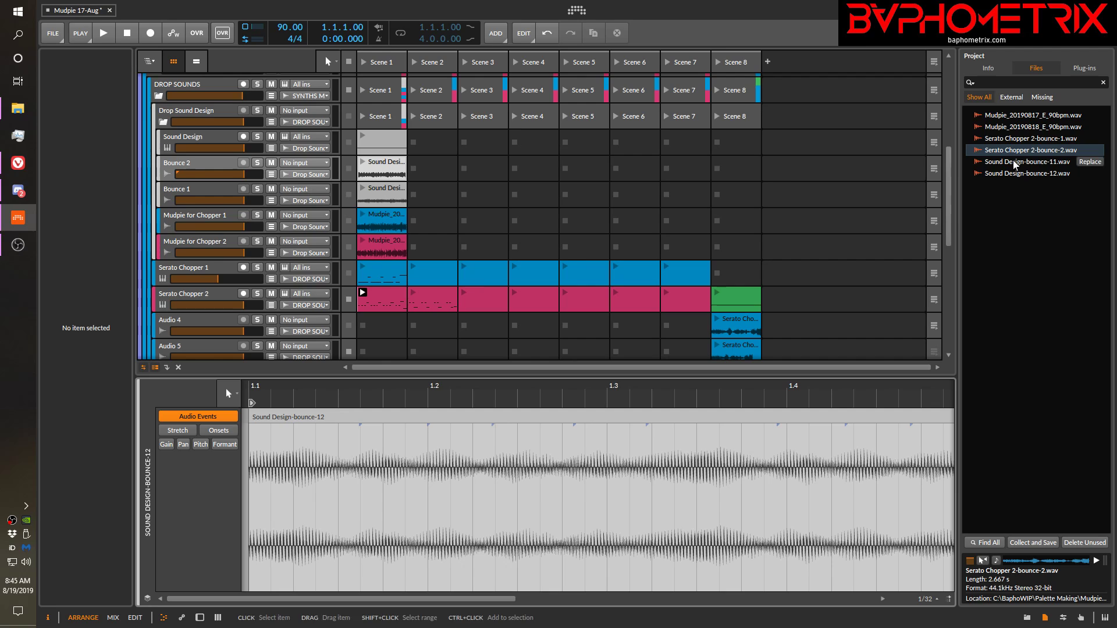
left_click(1023, 174)
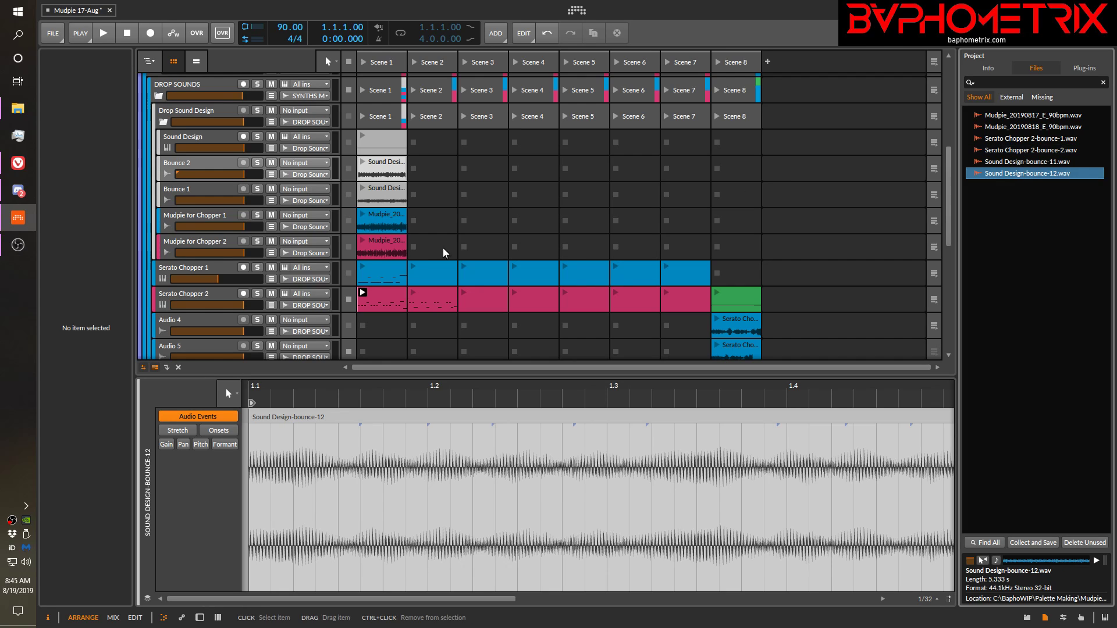
Inspect the Serato Chopper 2 track's device chain, followed by the Chop Machine's pads and sampler
left_click(201, 292)
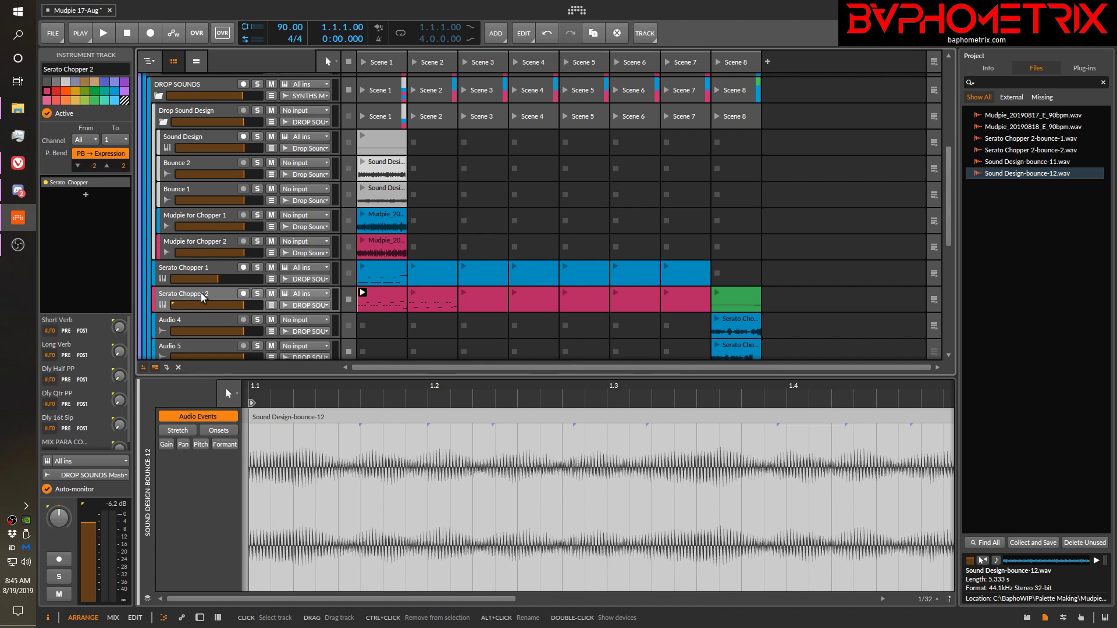
double_click(201, 293)
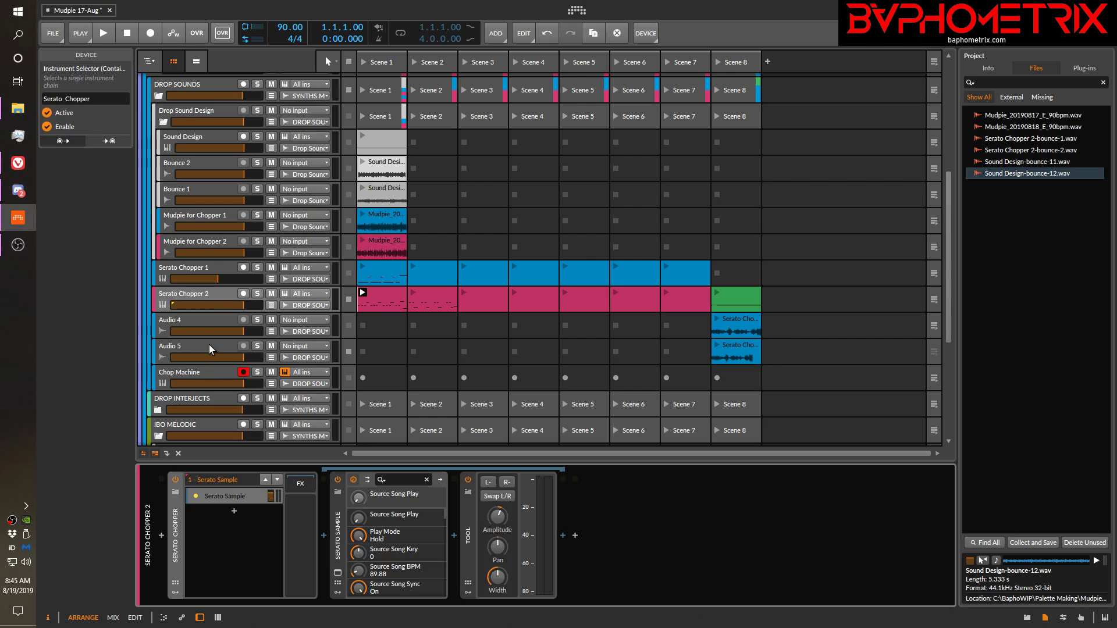
left_click(212, 375)
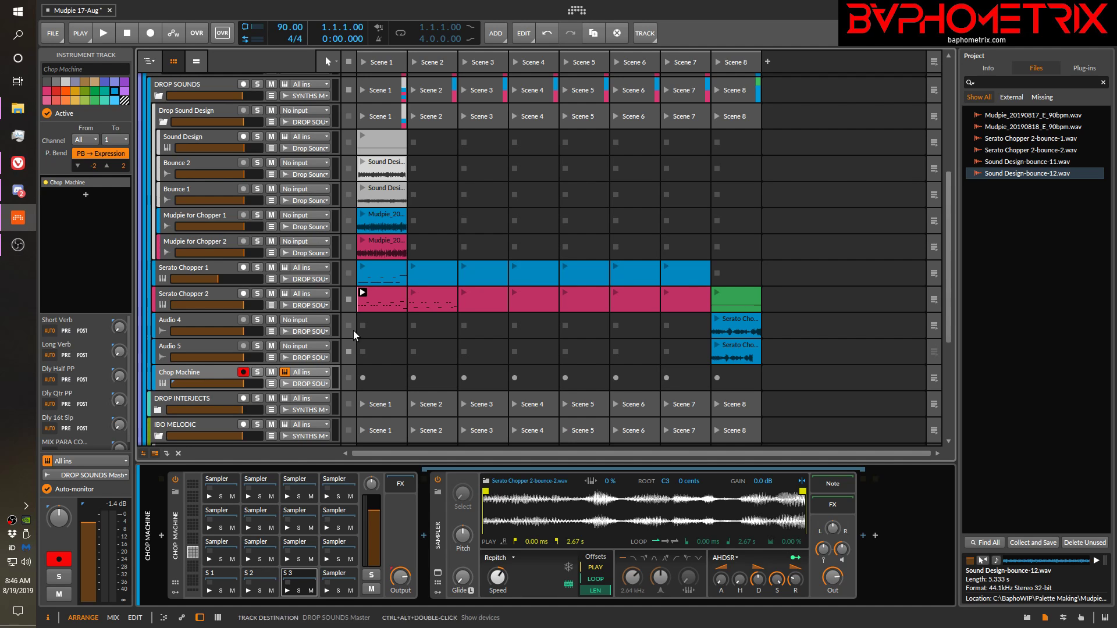
scroll(393, 219, "up", 5)
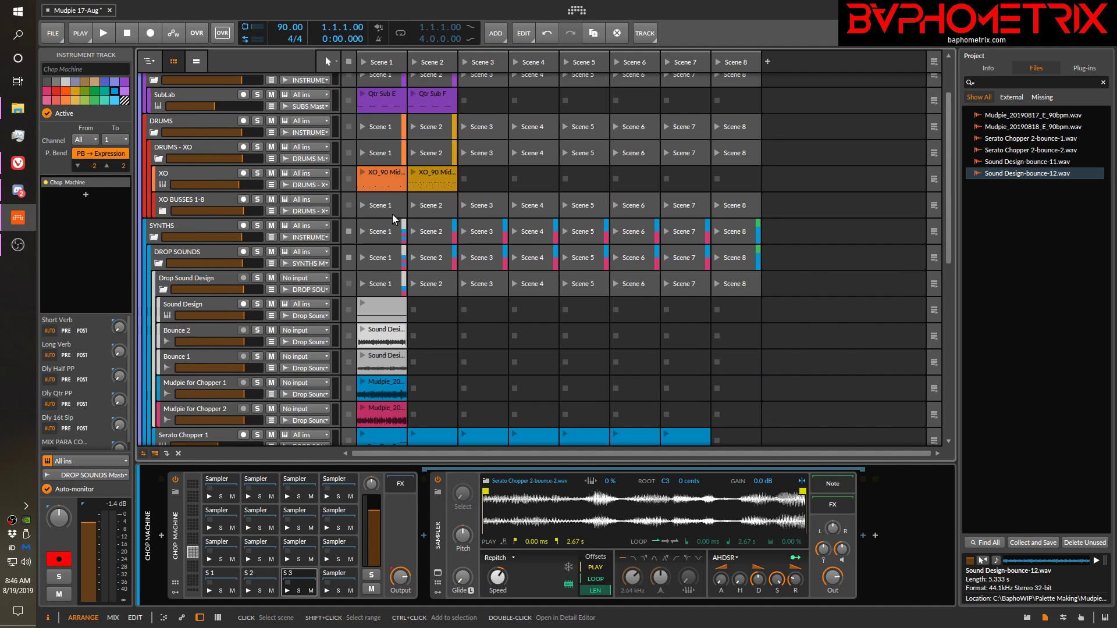
scroll(392, 214, "down", 7)
scroll(392, 214, "up", 8)
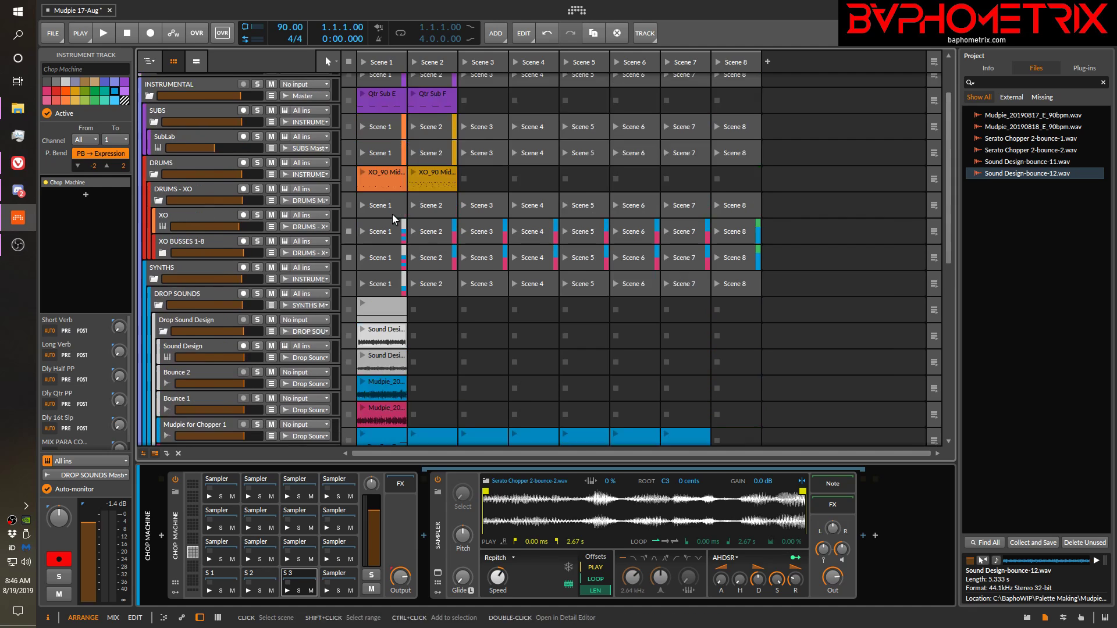
Compare the waveforms of the Scene 8 clips on Audio 4 and Audio 5, and select Audio 5's audio event
scroll(392, 214, "down", 10)
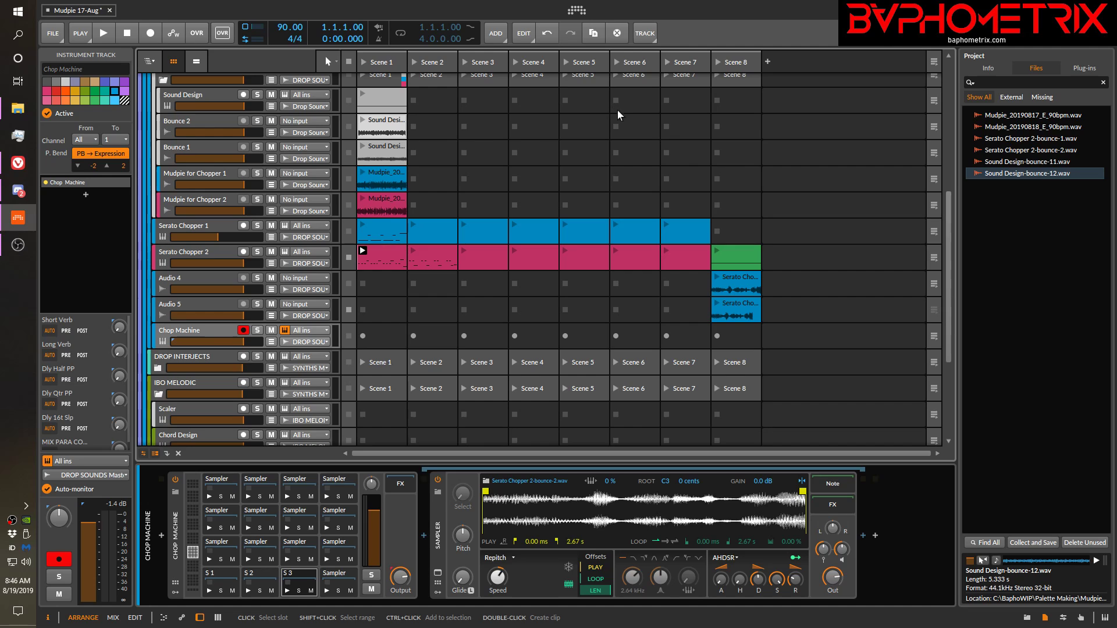
double_click(741, 277)
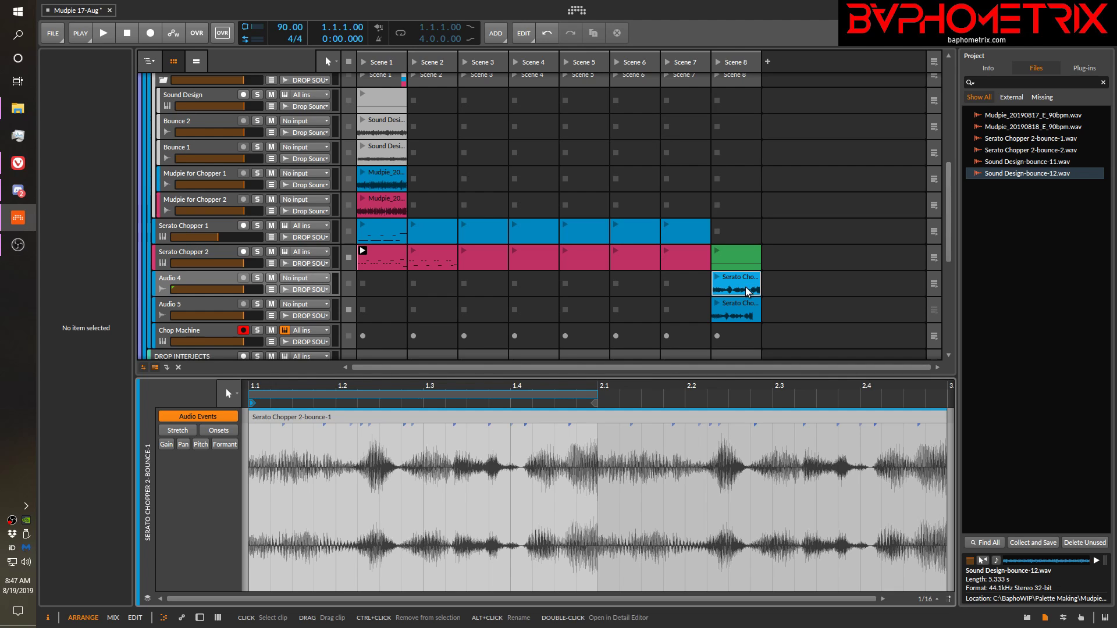
left_click(738, 303)
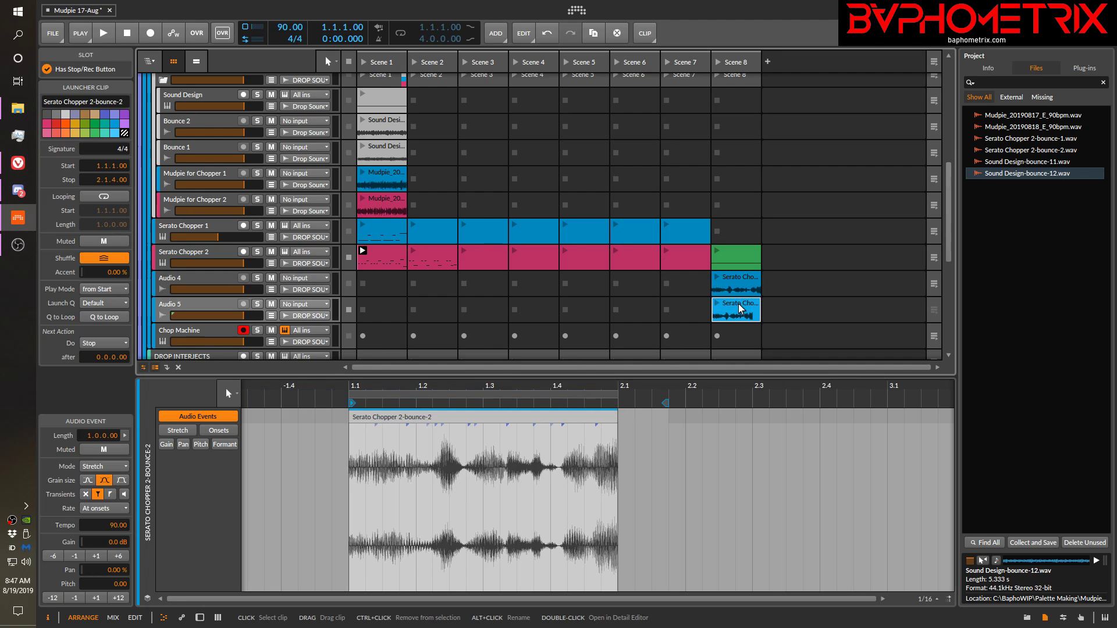
left_click(440, 418)
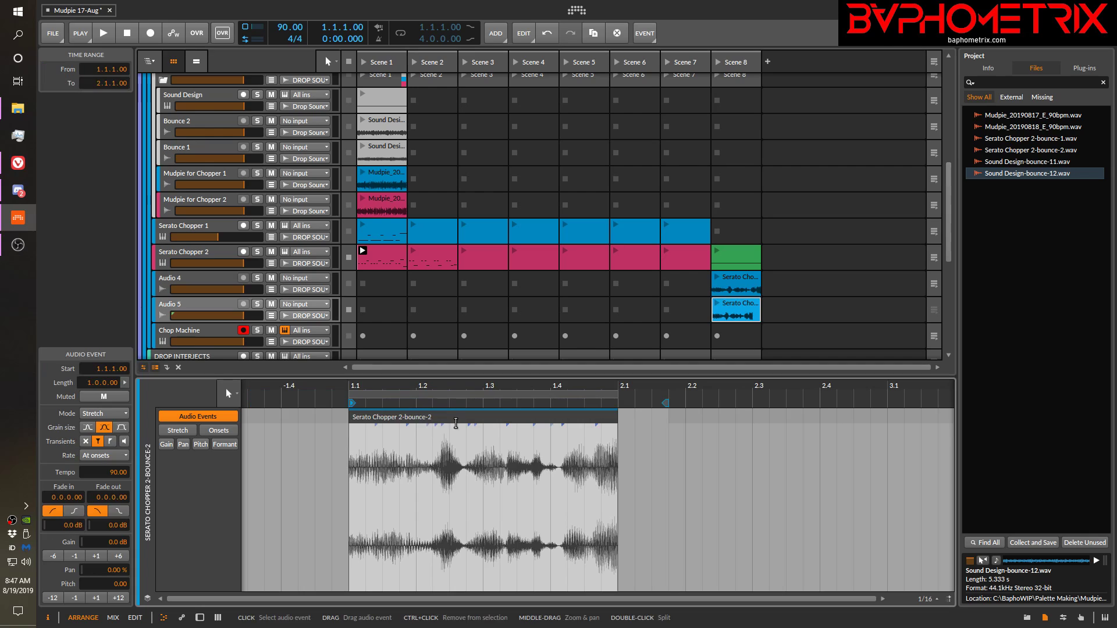